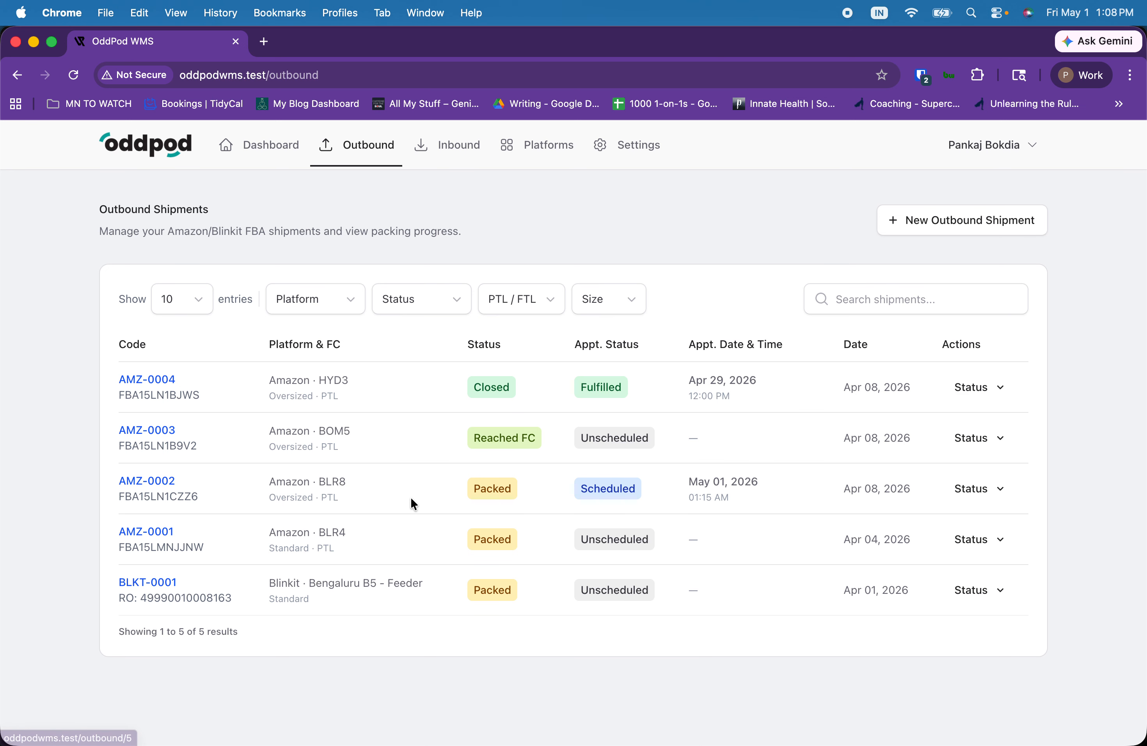
Step: Open the Platforms page and look through the Blinkit SKU matcher list
left_click(552, 148)
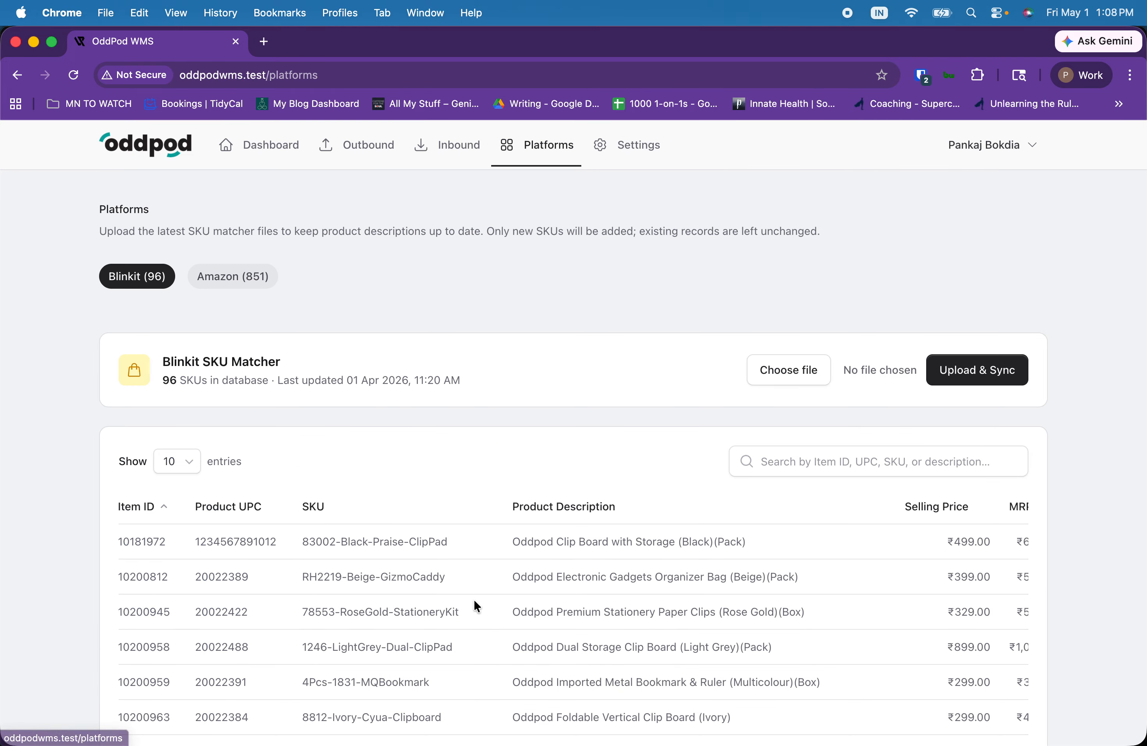
scroll(474, 599, "down", 5)
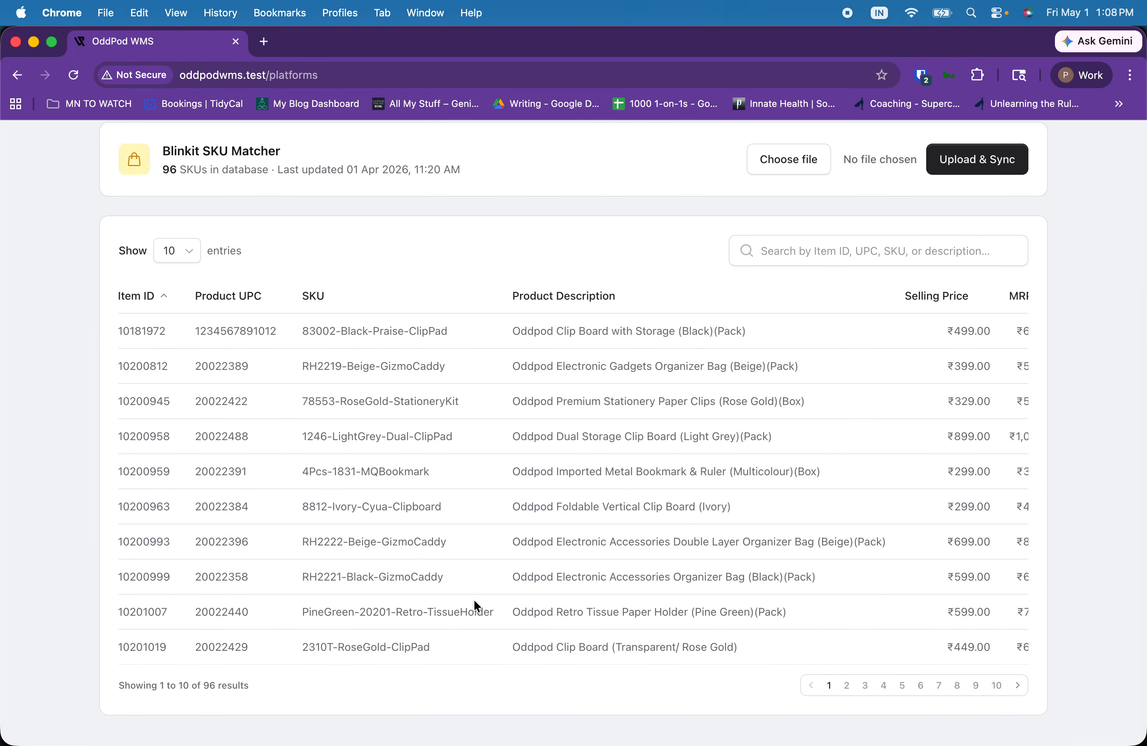
scroll(474, 599, "up", 5)
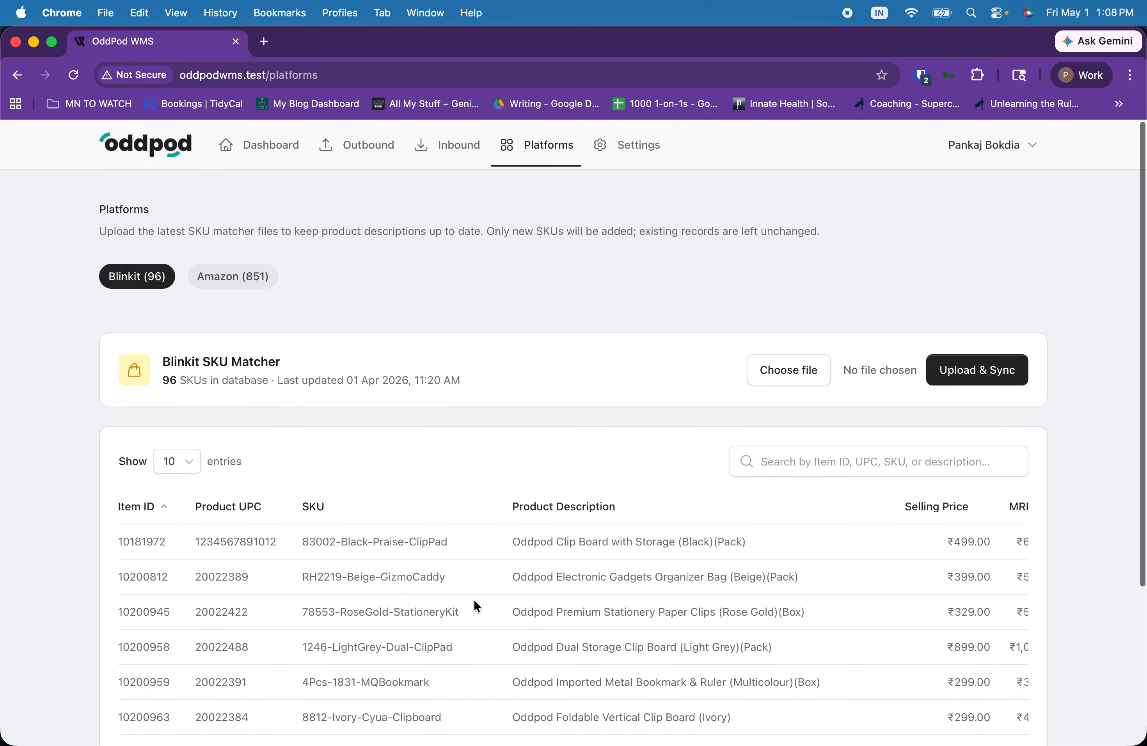
Step: Show the Amazon SKU matcher list and compare the Amazon SKU with the Tally SKU of the first product
left_click(220, 285)
scroll(220, 291, "down", 5)
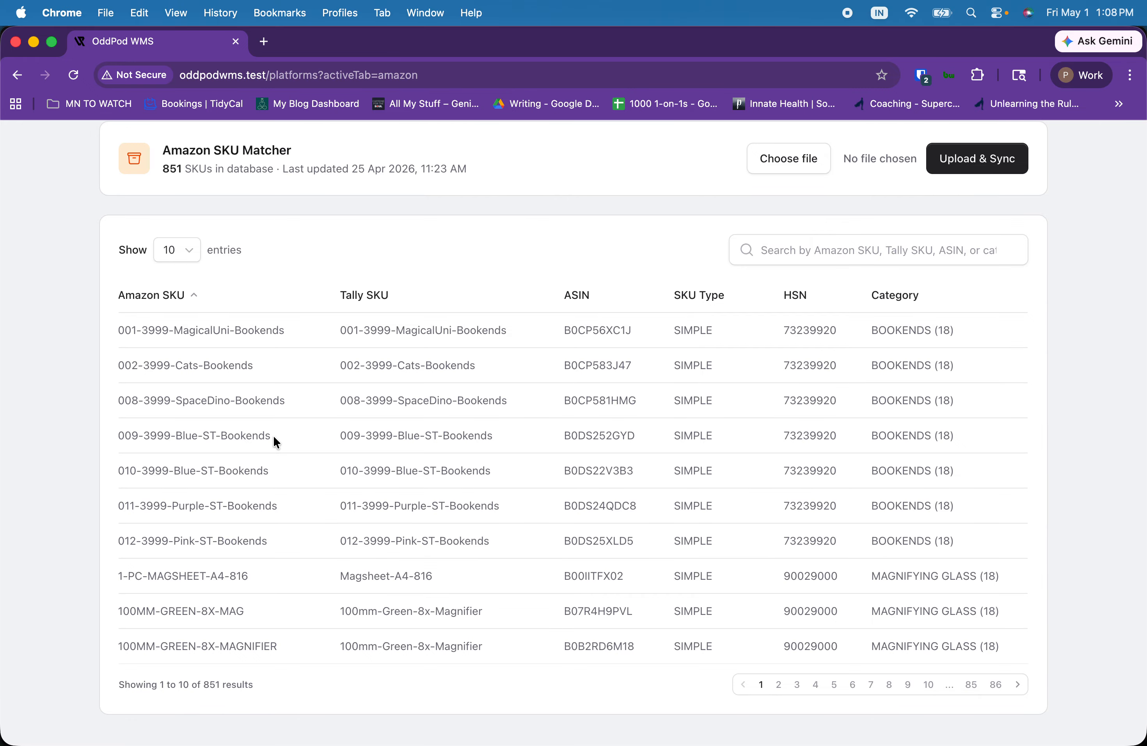
triple_click(168, 330)
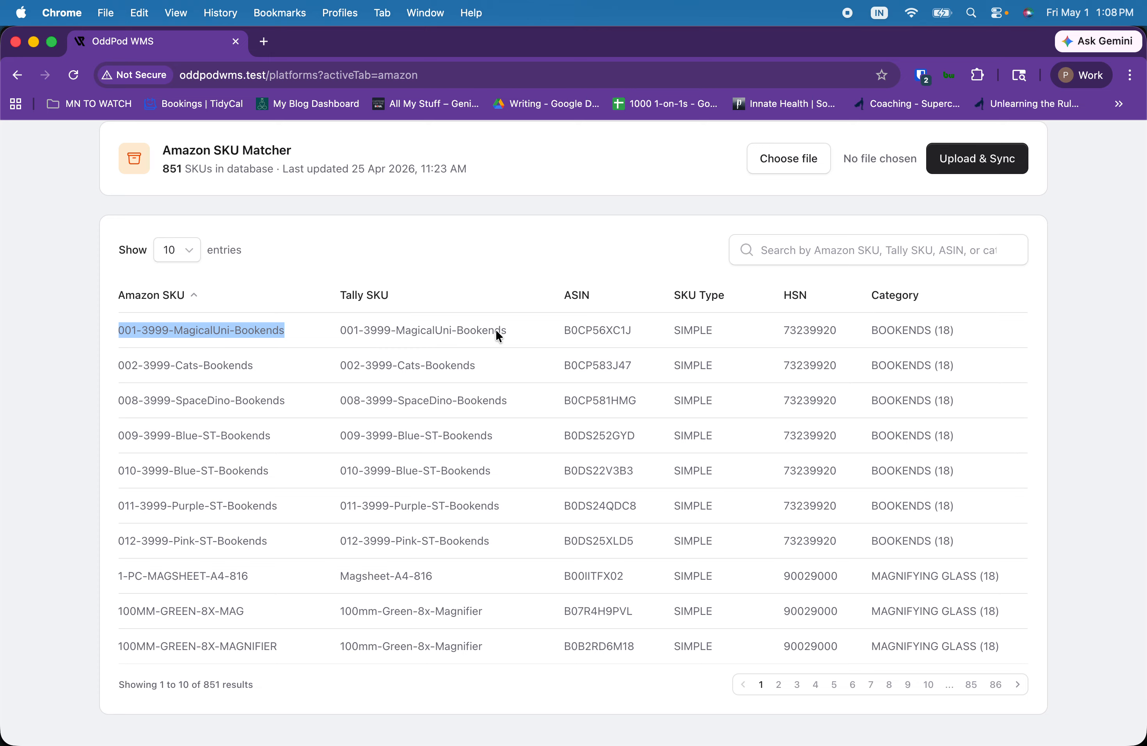
triple_click(481, 330)
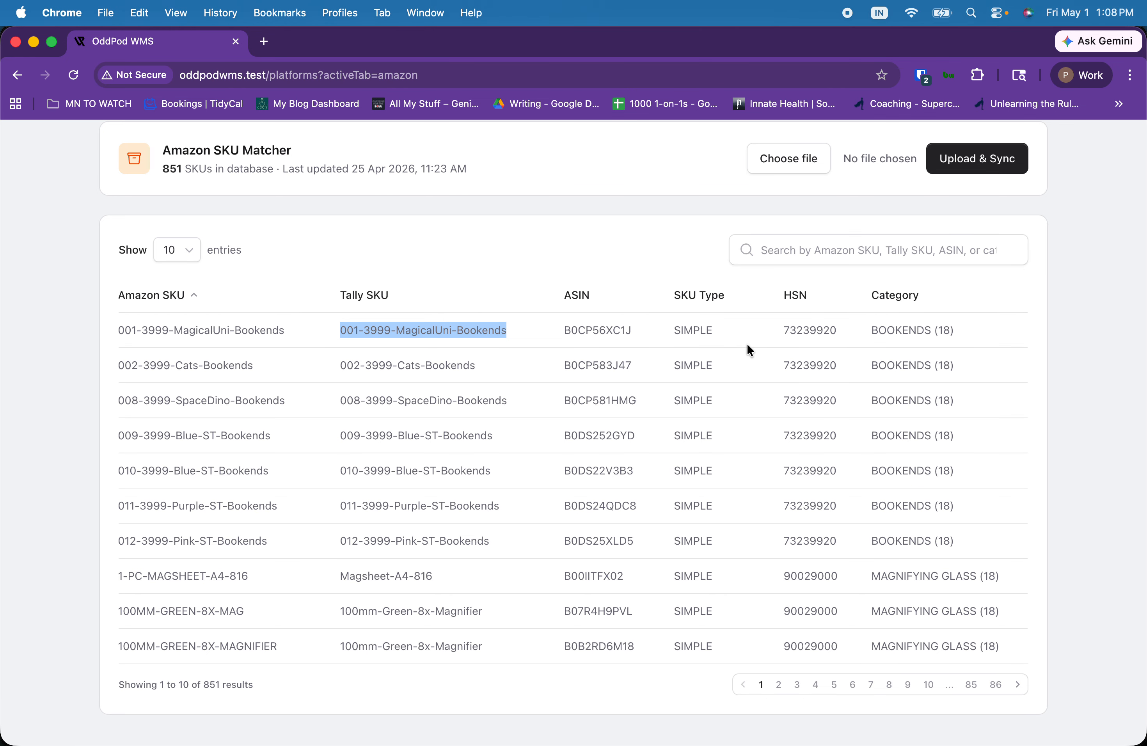
scroll(757, 542, "up", 5)
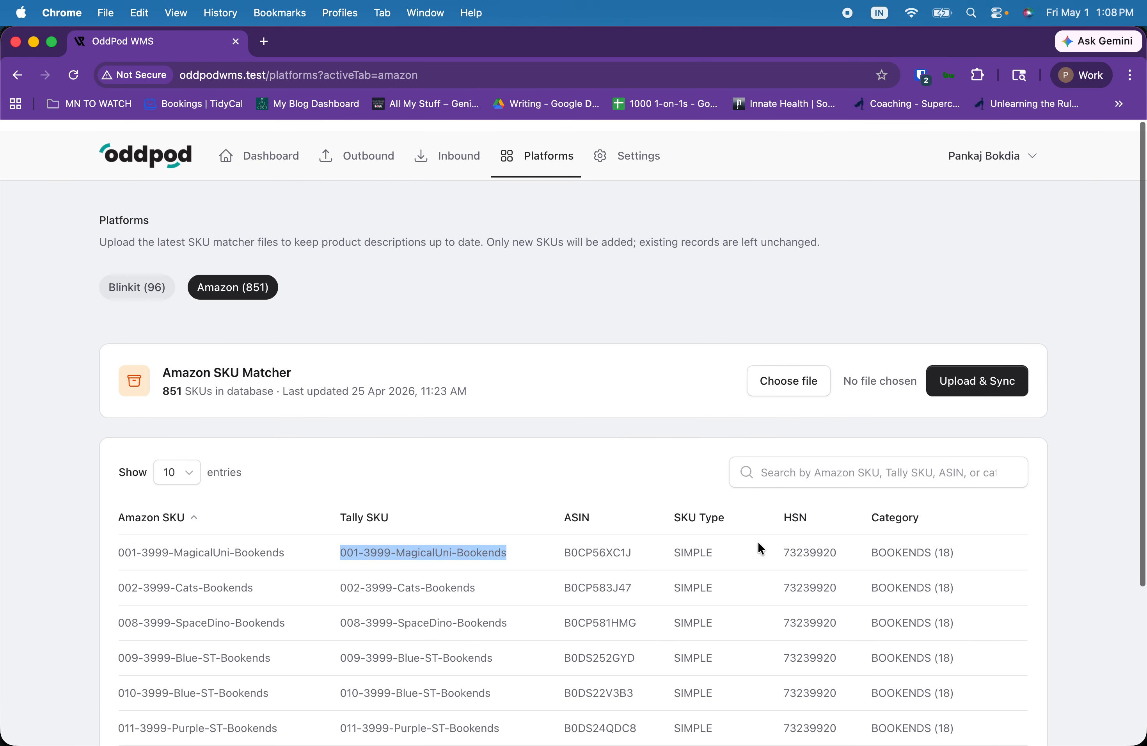
Step: Return to the Blinkit SKU matcher, check its database summary, and examine the product list sorted by SKU
left_click(136, 277)
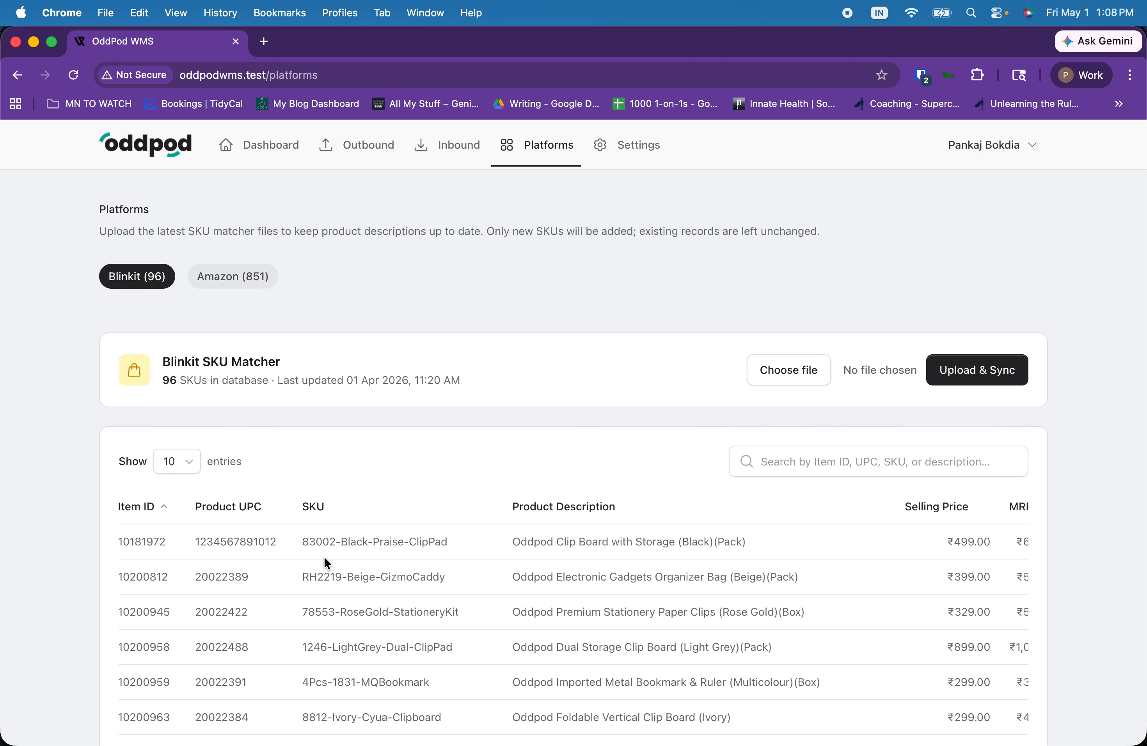
scroll(324, 556, "down", 3)
scroll(187, 308, "up", 2)
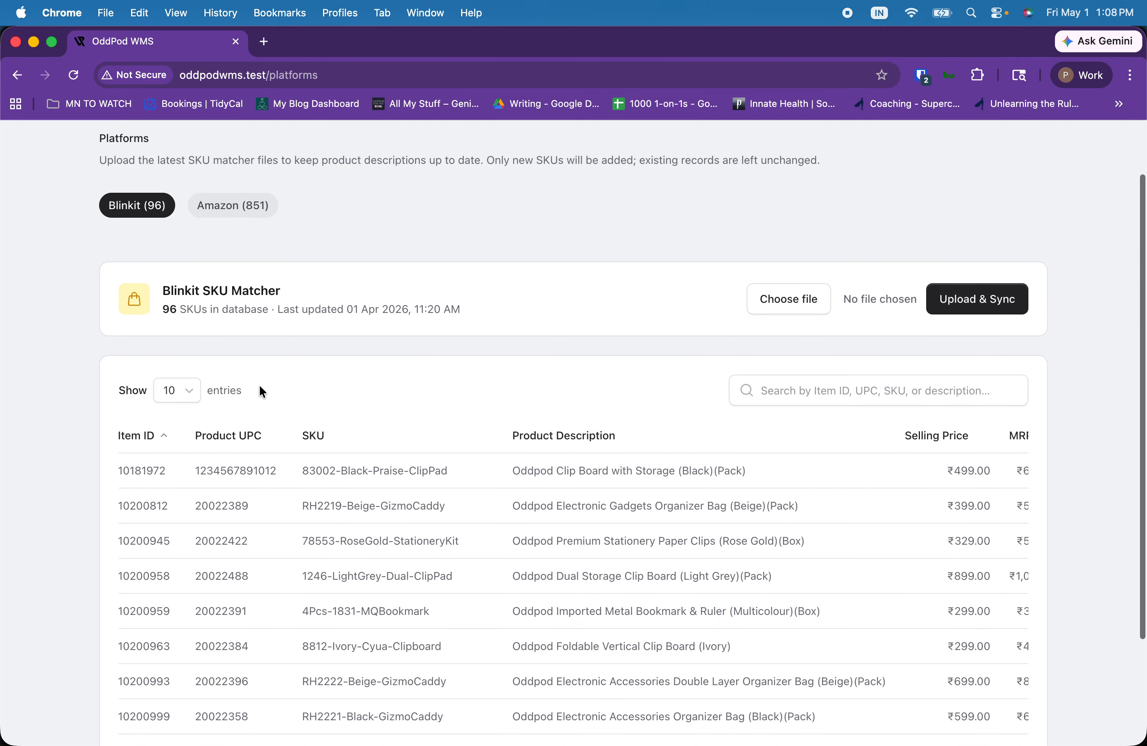
left_click_drag(170, 293, 535, 311)
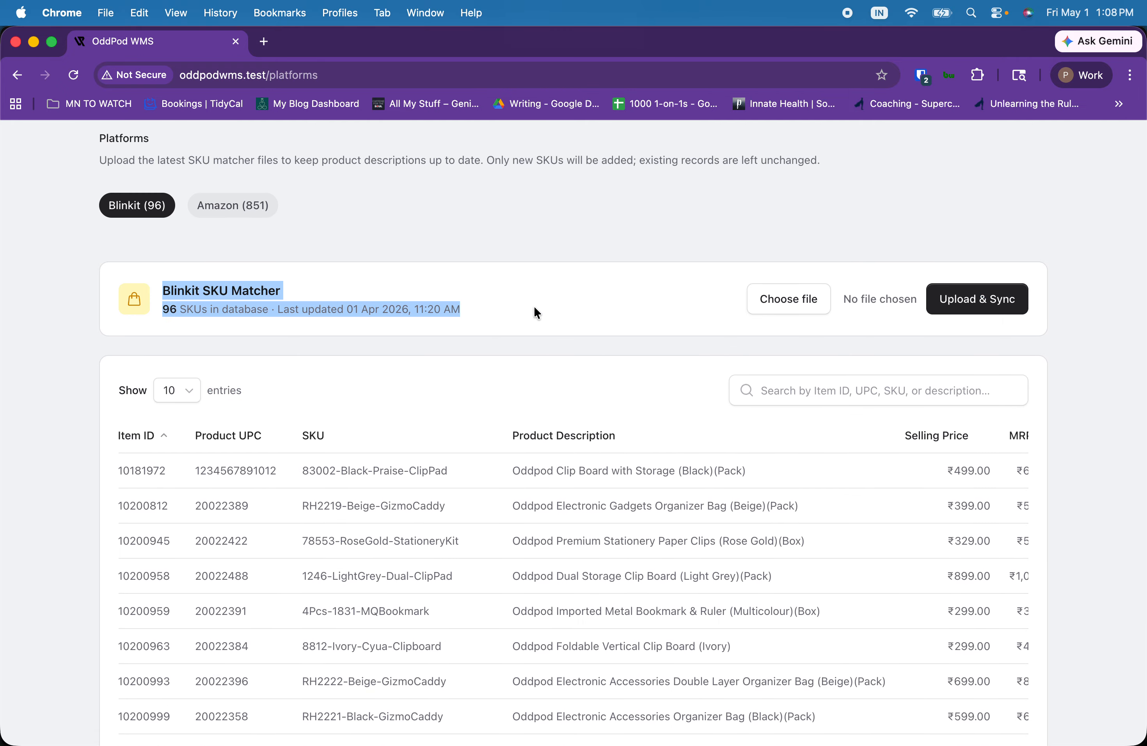
left_click(571, 441)
left_click(474, 427)
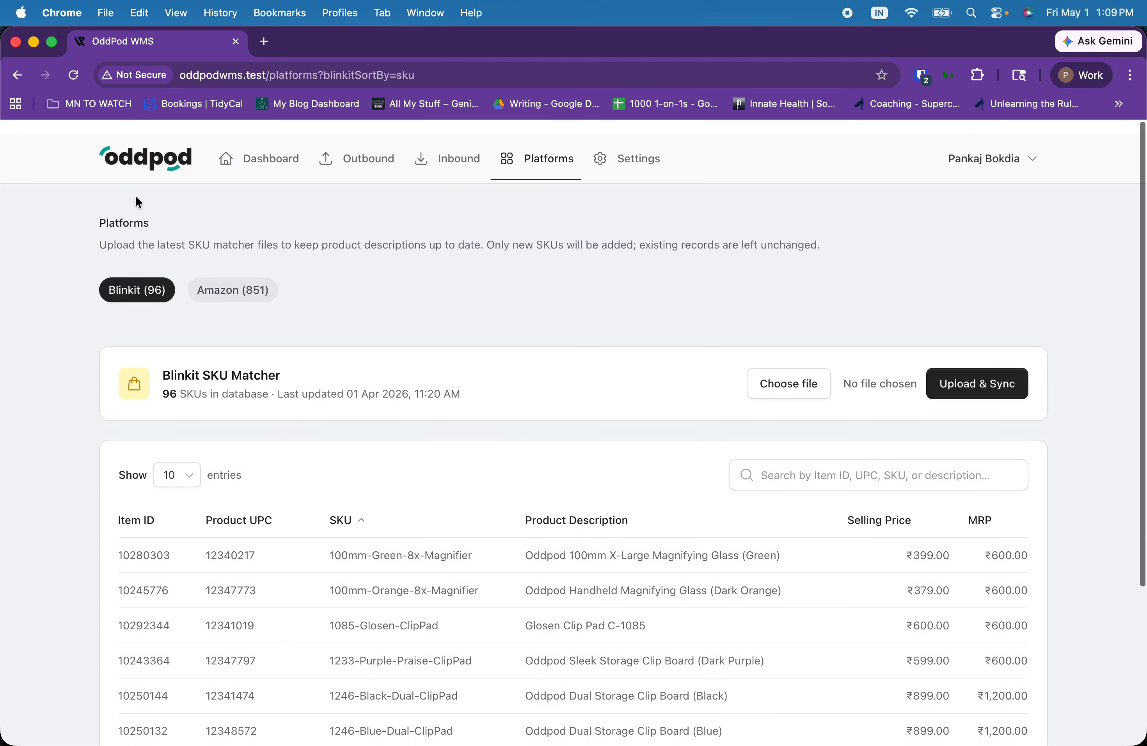
scroll(311, 407, "down", 3)
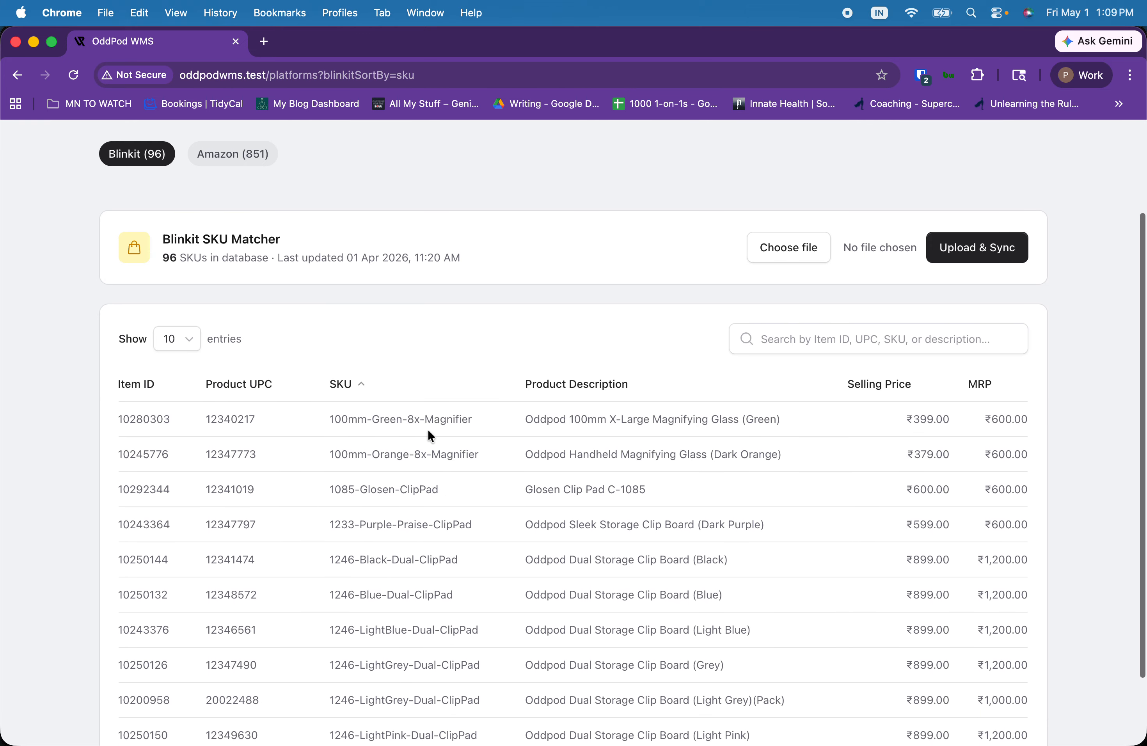
scroll(431, 440, "up", 3)
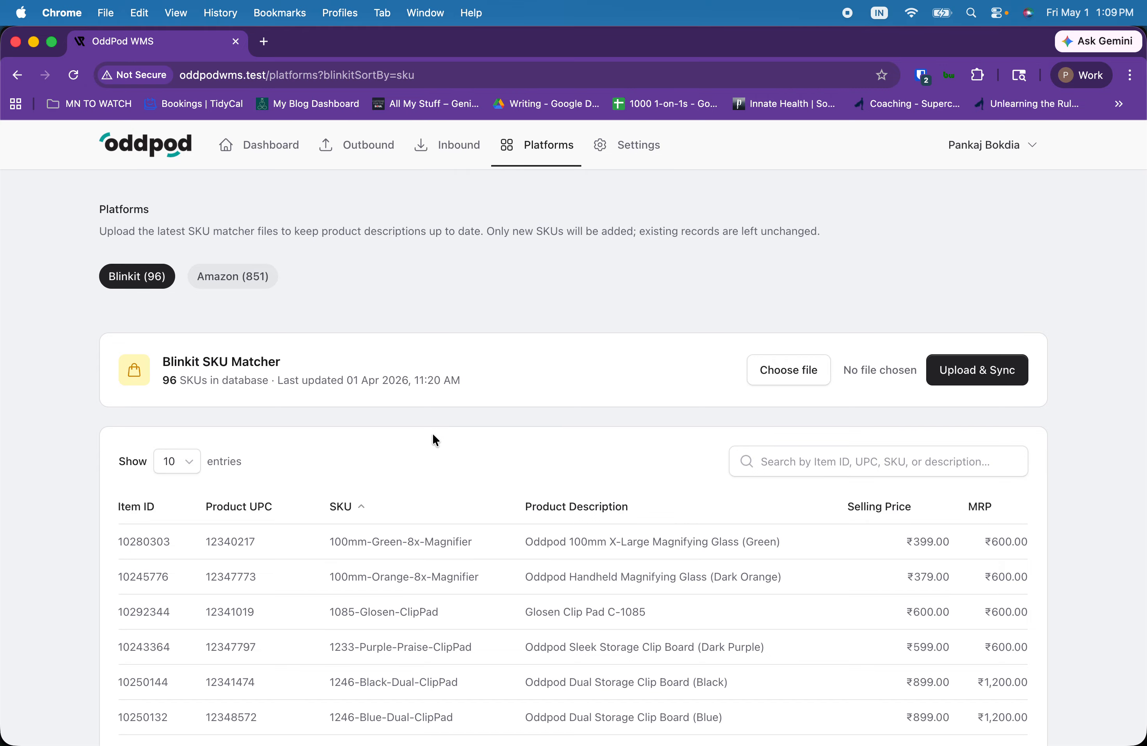
scroll(433, 440, "down", 3)
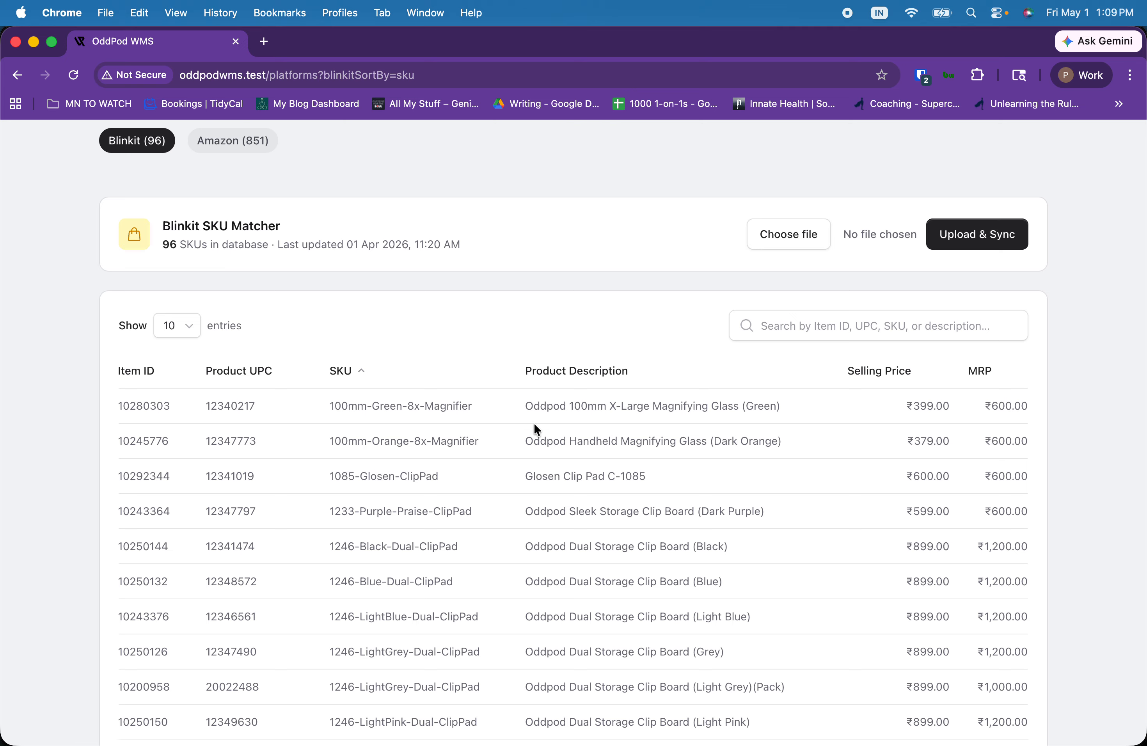
scroll(576, 628, "up", 3)
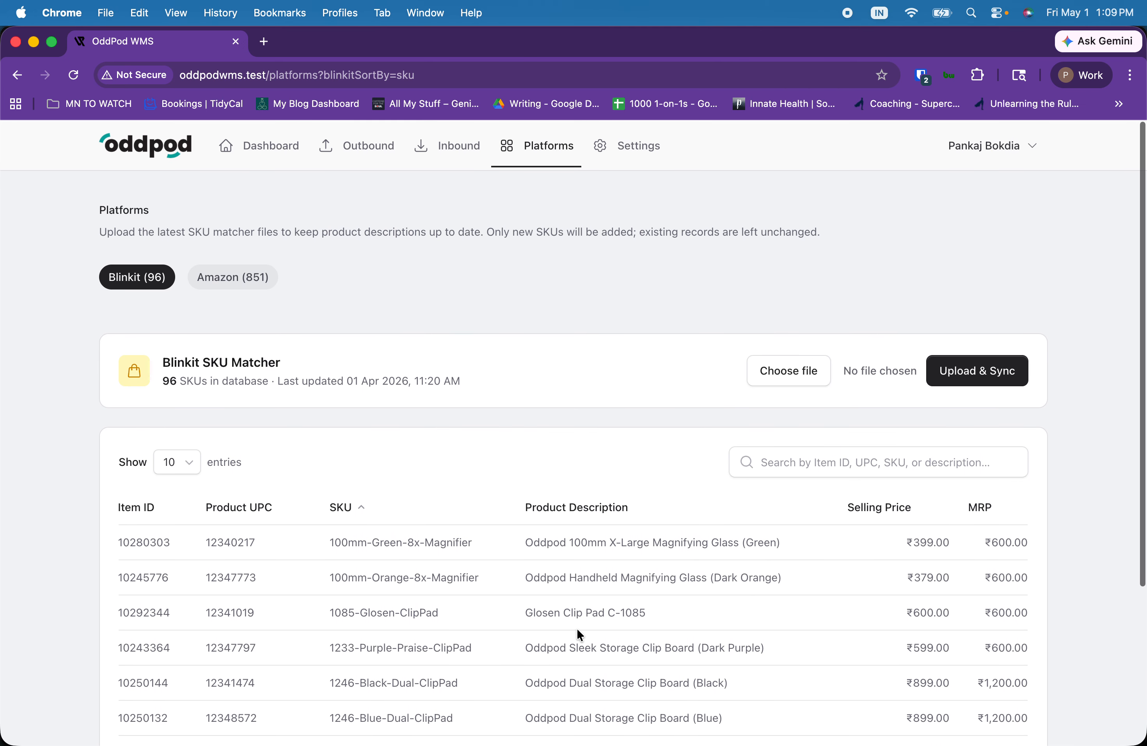
Step: Start a new outbound shipment and set its platform to Amazon
left_click(355, 148)
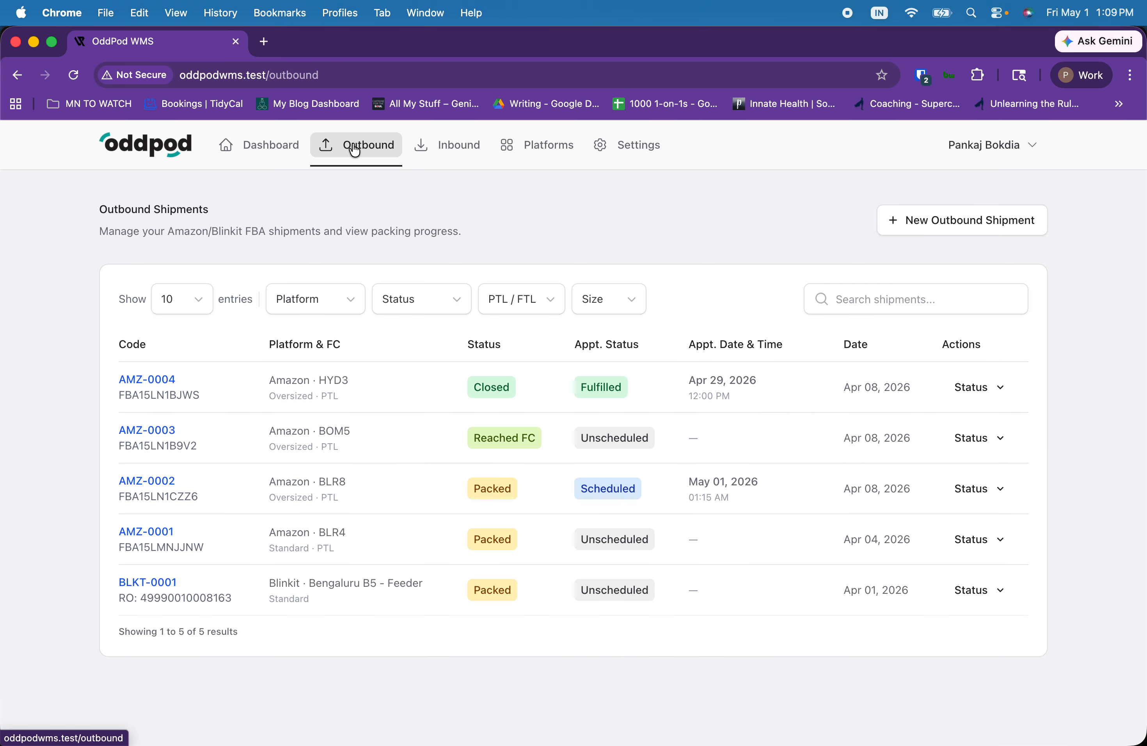
left_click(977, 228)
left_click(358, 326)
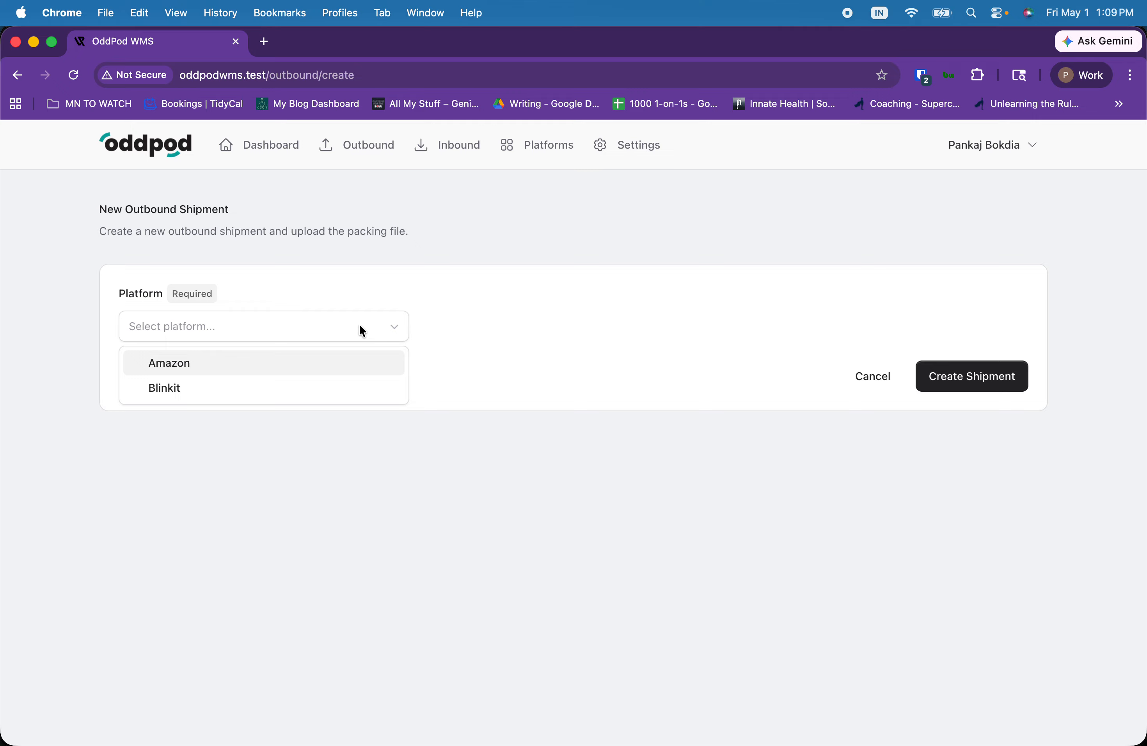
left_click(210, 365)
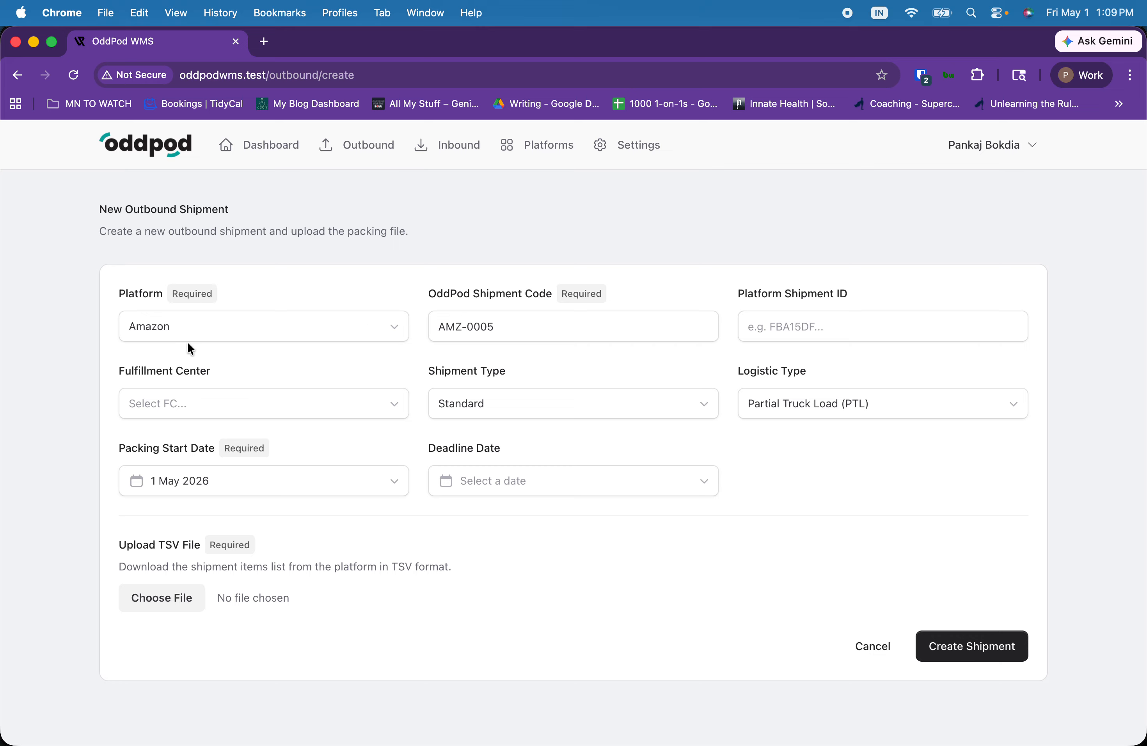
Step: Keep the suggested OddPod shipment code and set the platform shipment ID to FBA15LJFH26V-TEST
left_click(532, 331)
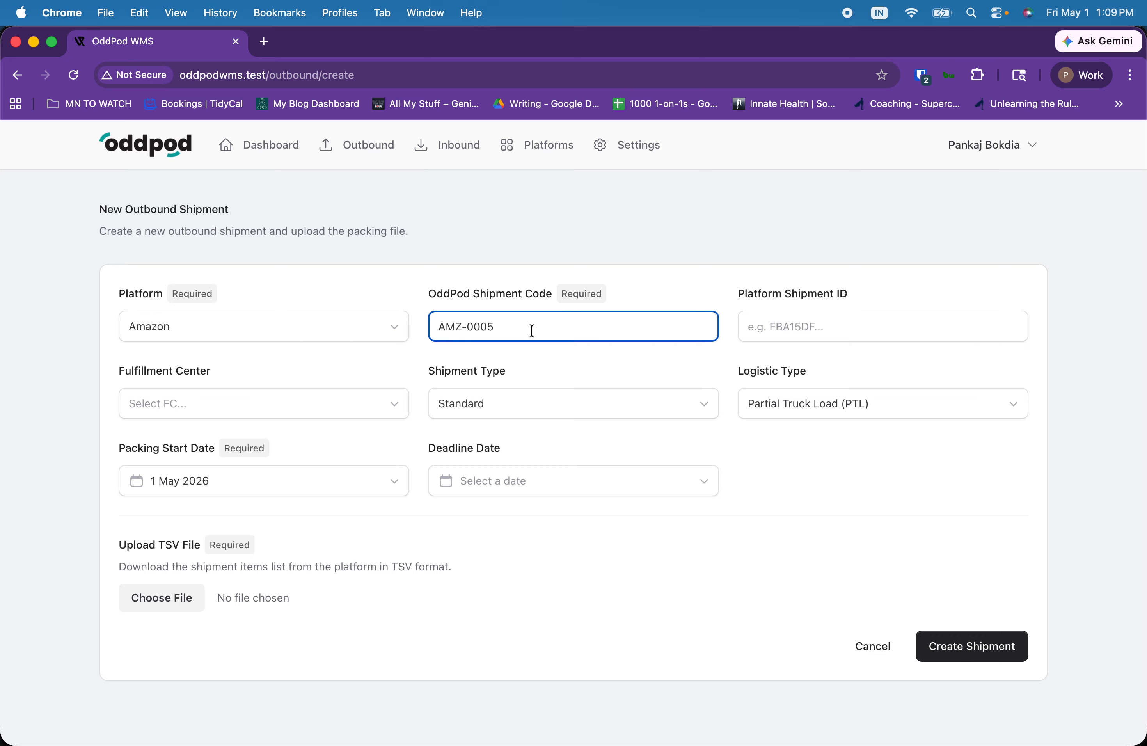
left_click_drag(531, 331, 432, 317)
left_click(846, 339)
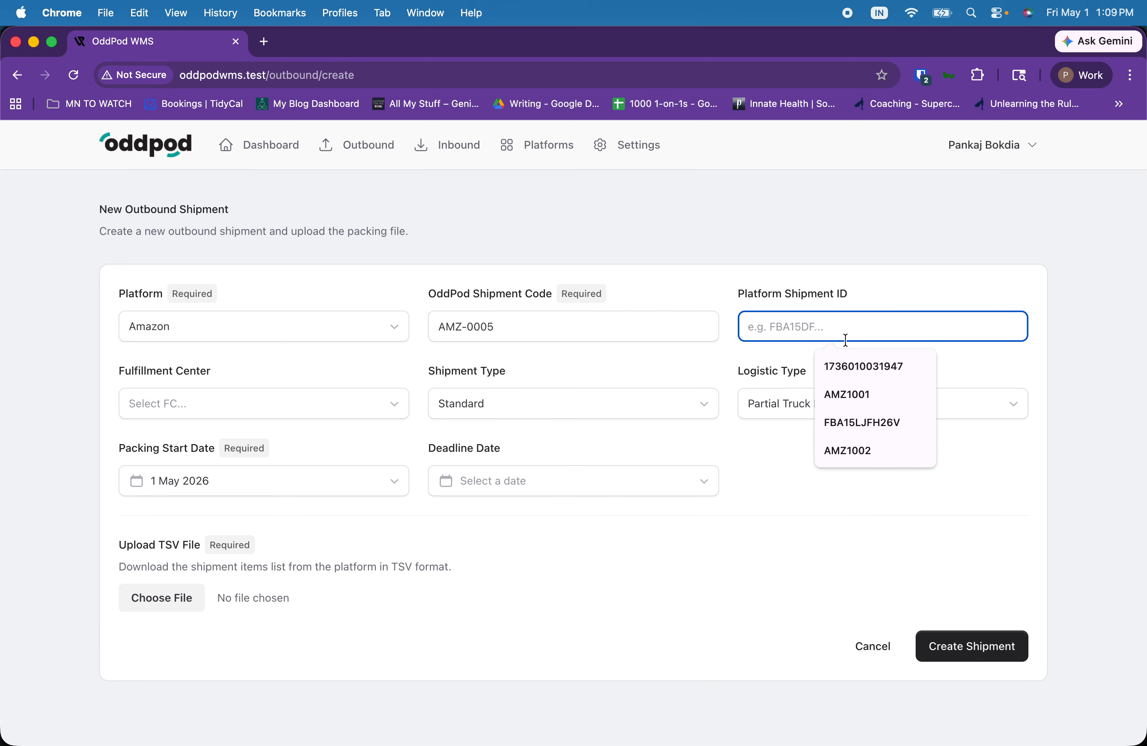
left_click(861, 422)
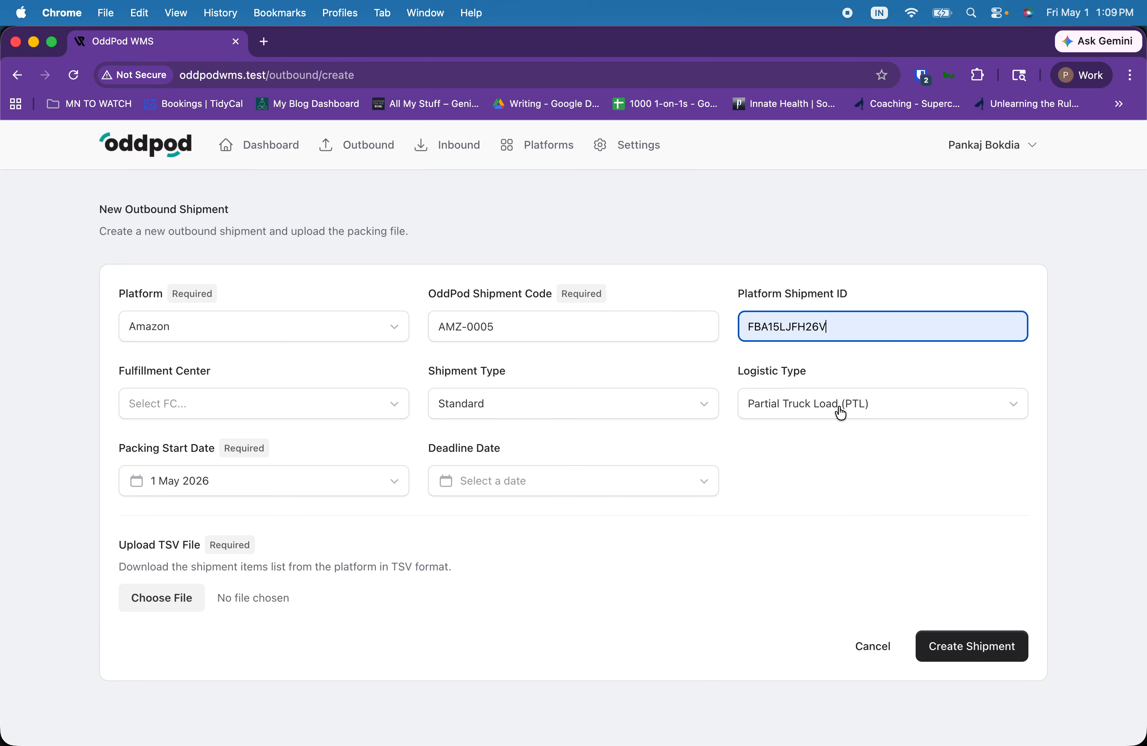
type("-TEST")
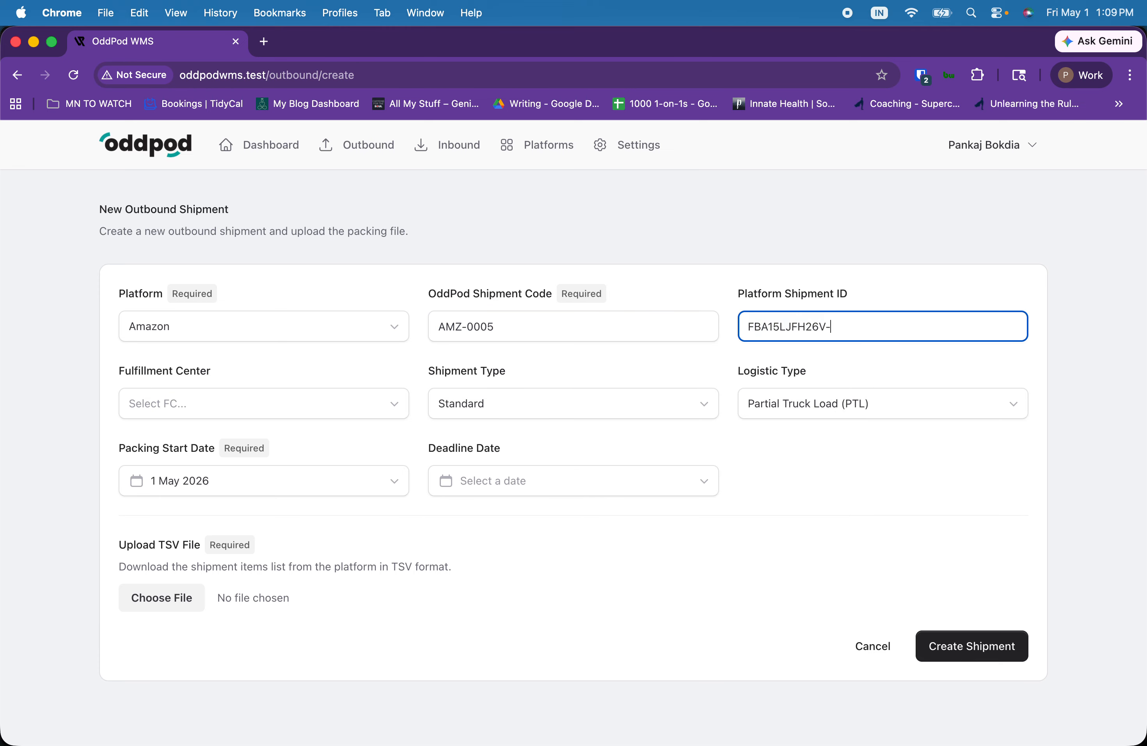
Step: Set the fulfillment center to BLR4 and the shipment type to Standard
left_click(248, 401)
scroll(226, 589, "down", 3)
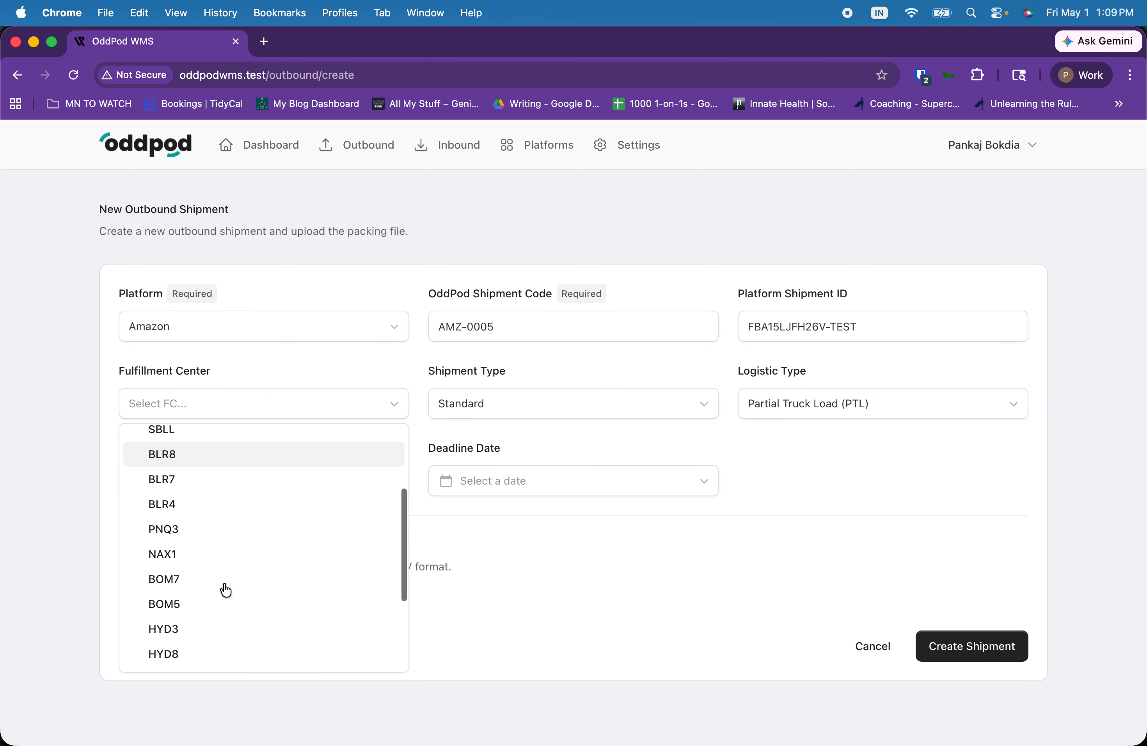
left_click(196, 503)
left_click(523, 397)
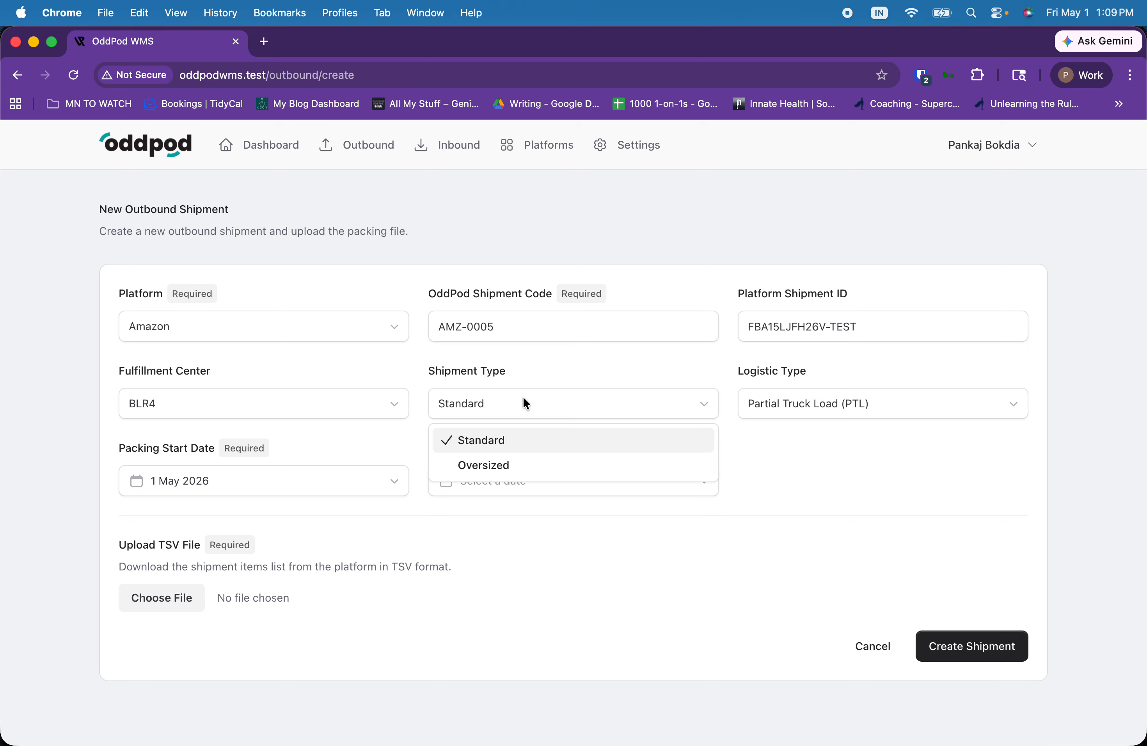
left_click(523, 441)
Step: Set the logistic type to Full Truck Load (FTL) and the deadline date to 6 May 2026
left_click(801, 411)
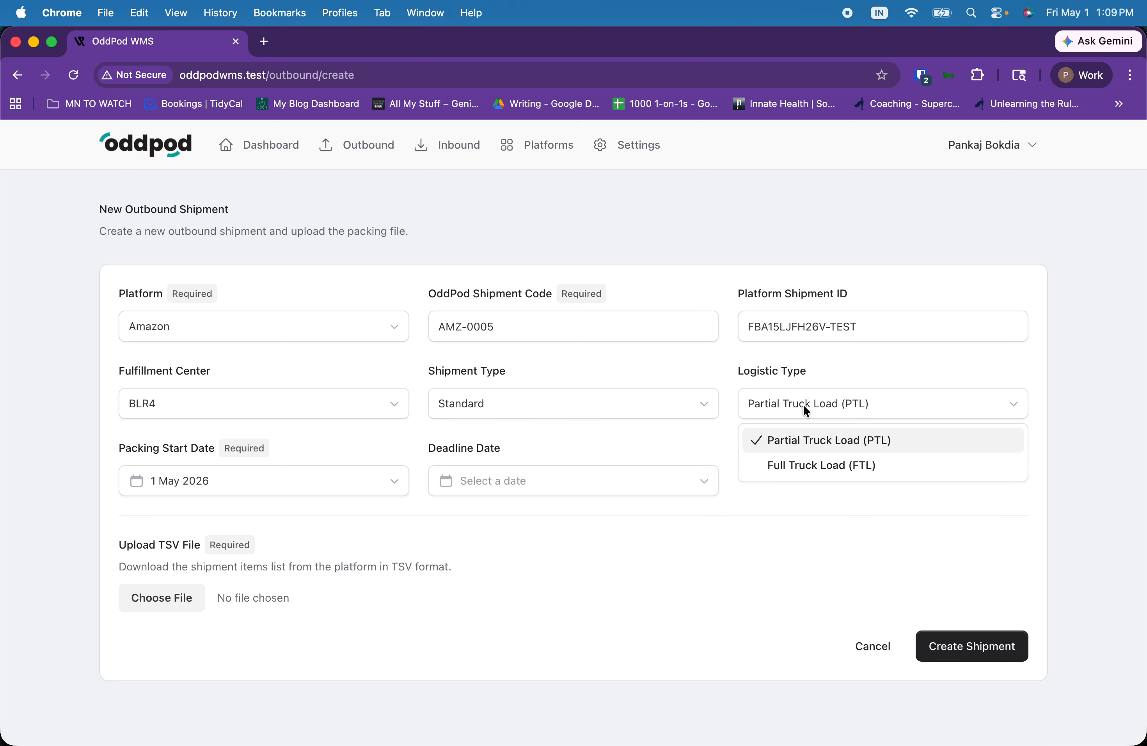
left_click(818, 466)
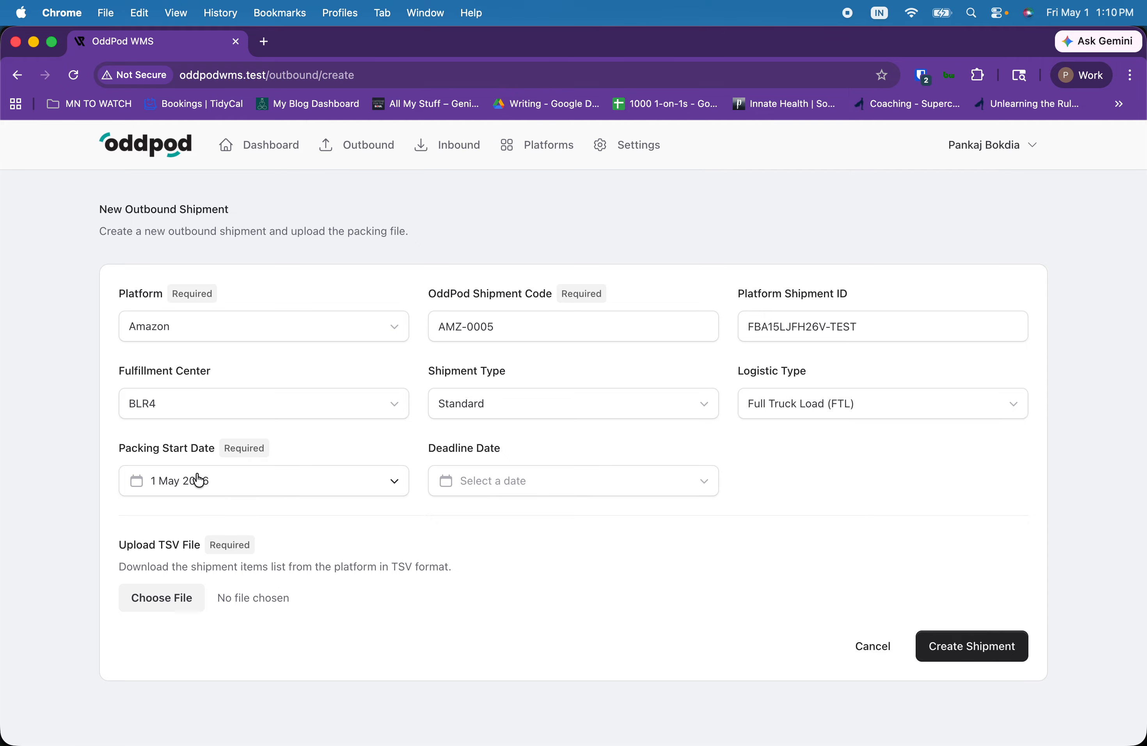
left_click(511, 487)
left_click(508, 624)
Step: Attach the file FBA15LJFH26V.tsv from the docs folder as the shipment's TSV items list
left_click_drag(120, 546, 207, 546)
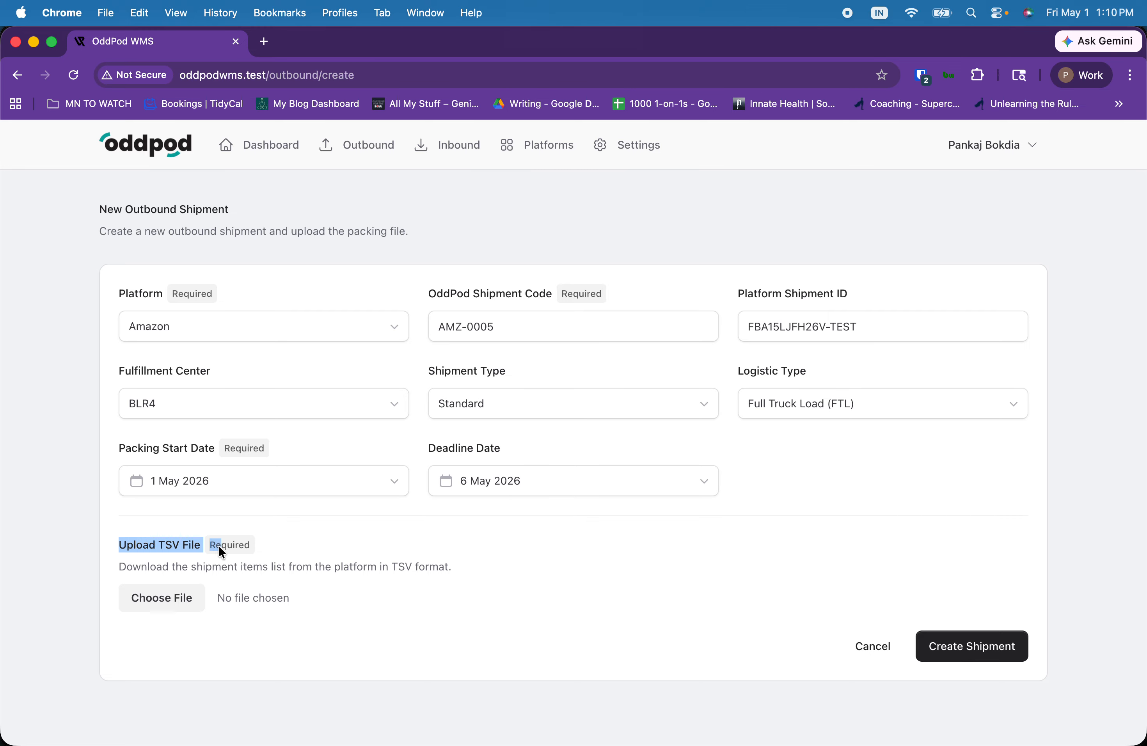
left_click(165, 601)
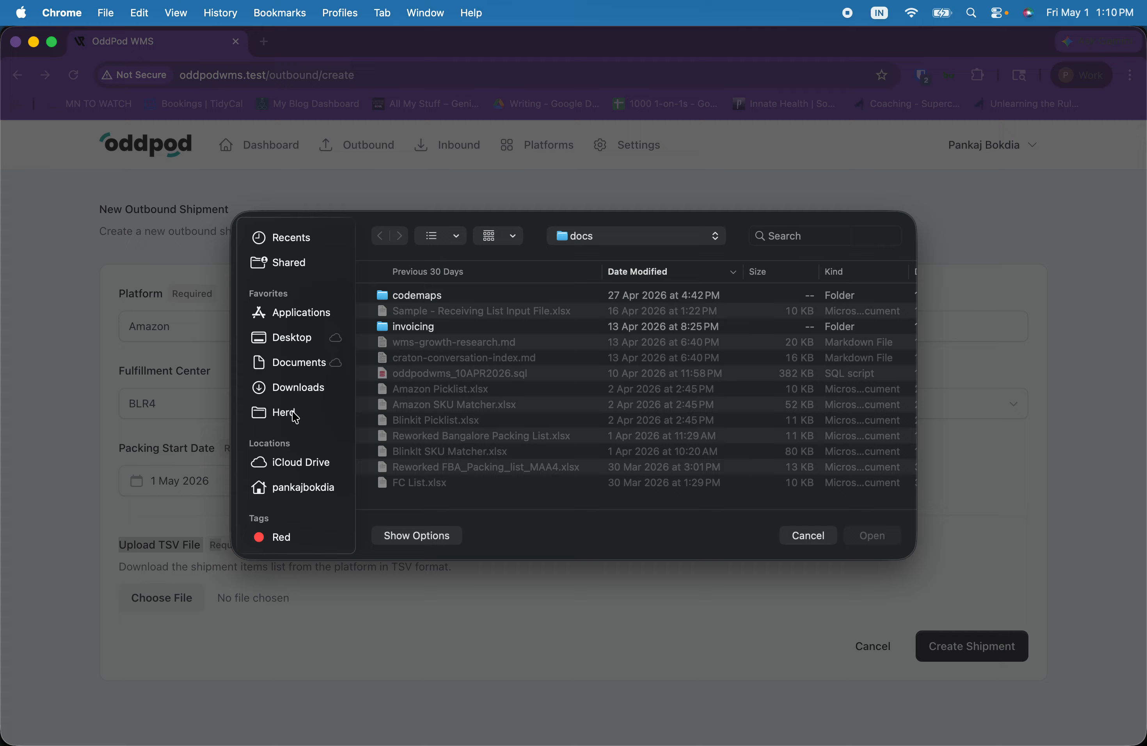
scroll(500, 335, "down", 5)
left_click(441, 481)
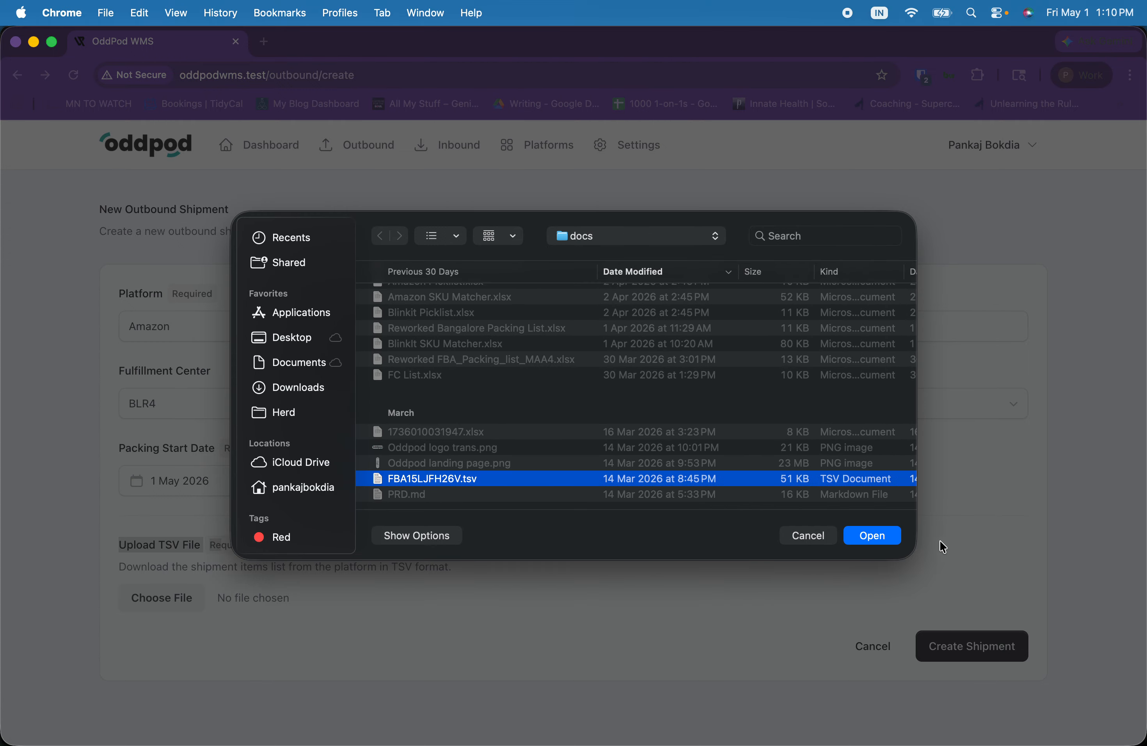
left_click(875, 535)
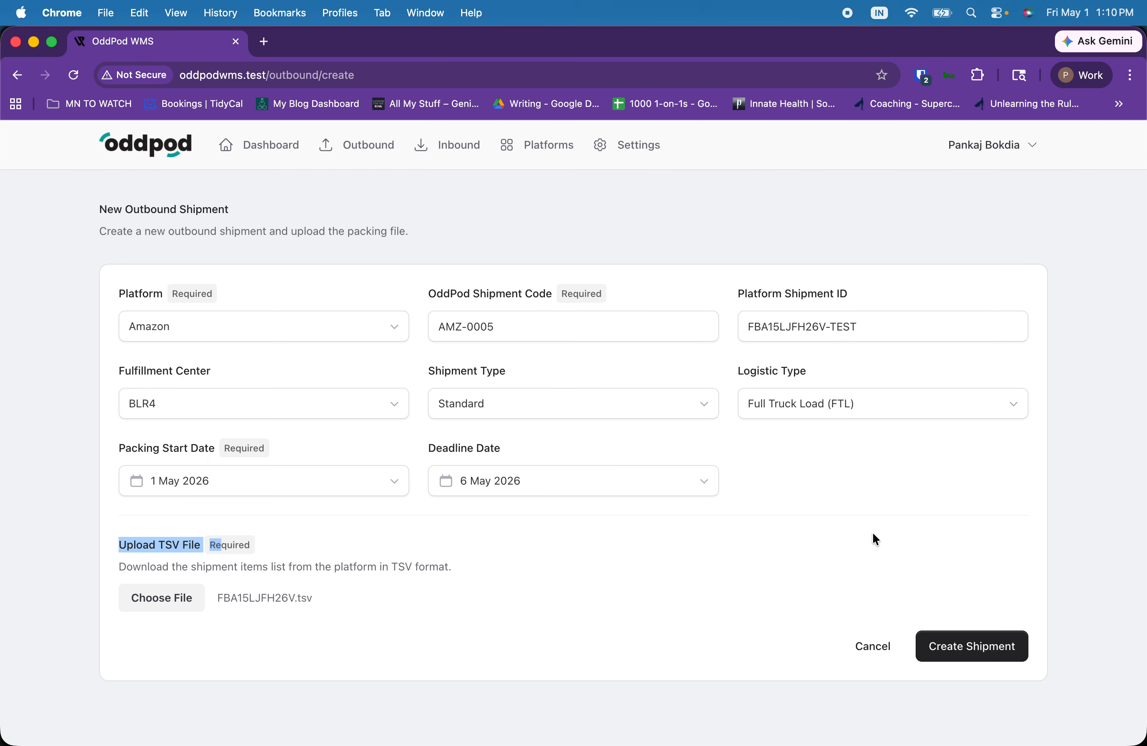
left_click(548, 544)
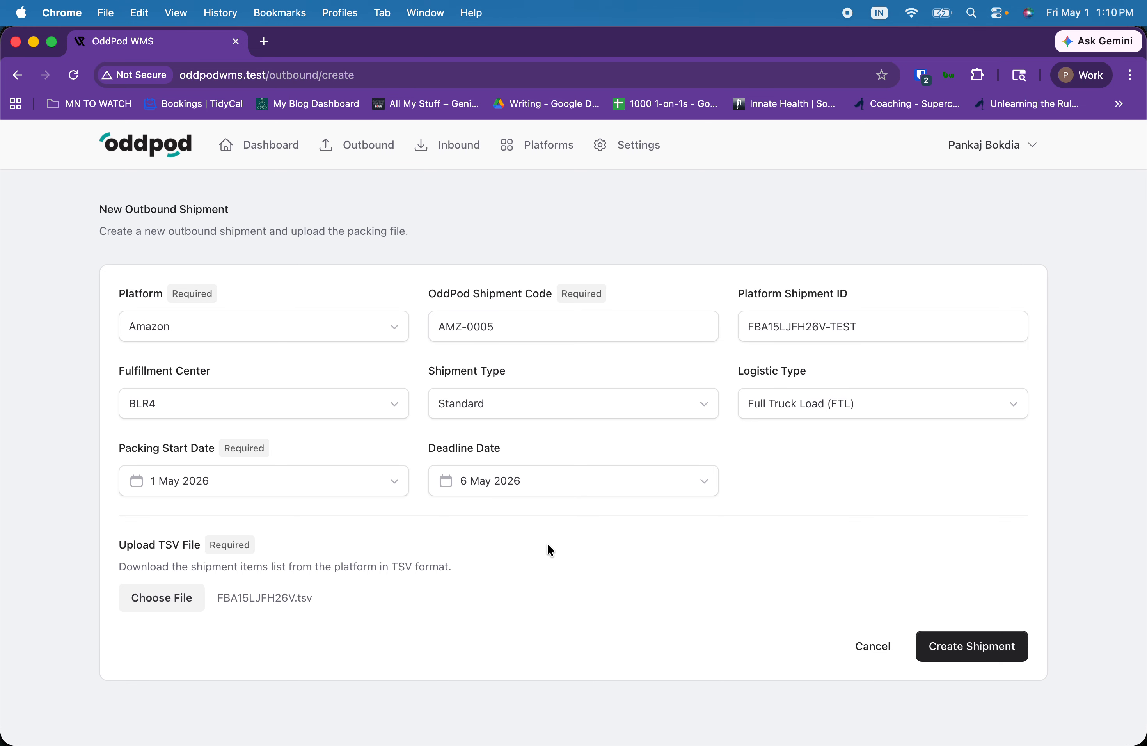
Step: Submit the new shipment and review the parsed items, total SKUs and total units before confirming
left_click(979, 647)
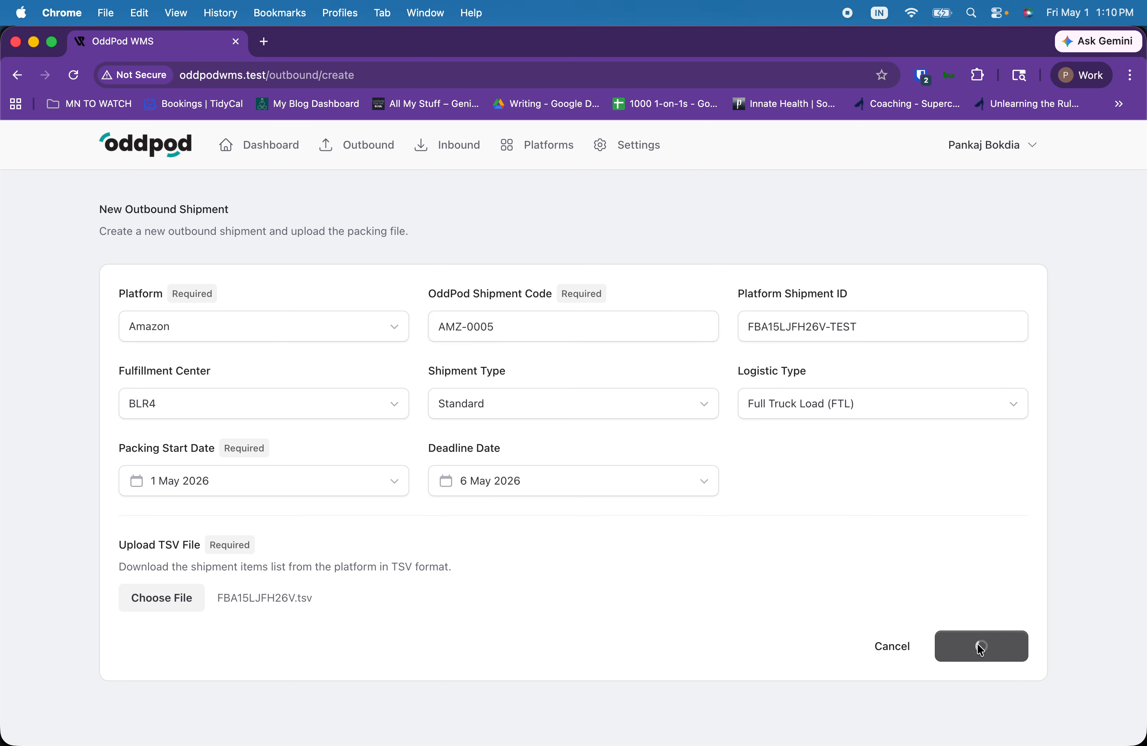
scroll(506, 499, "down", 5)
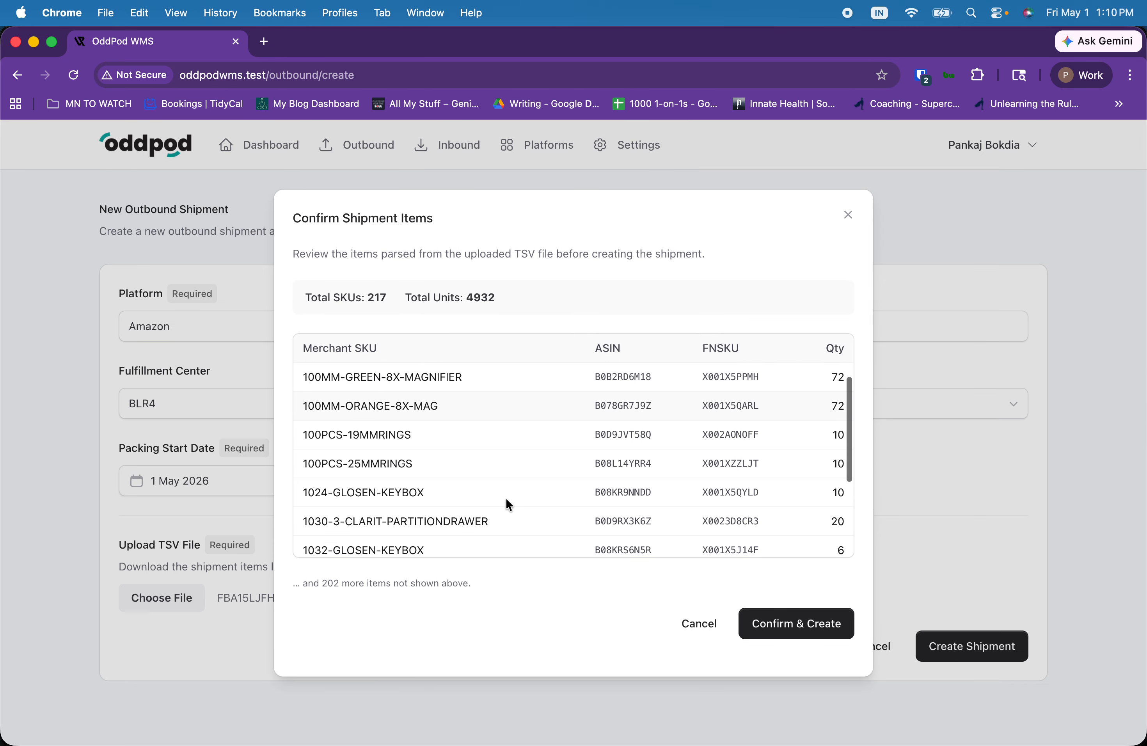
scroll(506, 500, "up", 6)
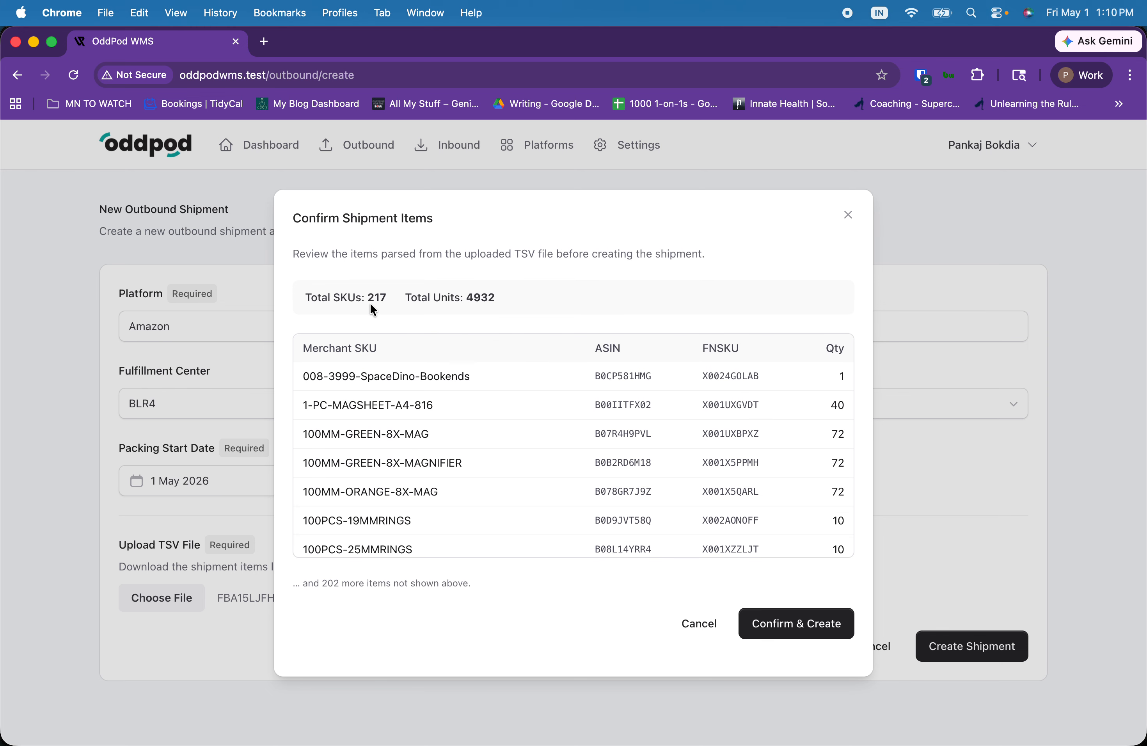
left_click_drag(372, 301, 382, 298)
triple_click(474, 294)
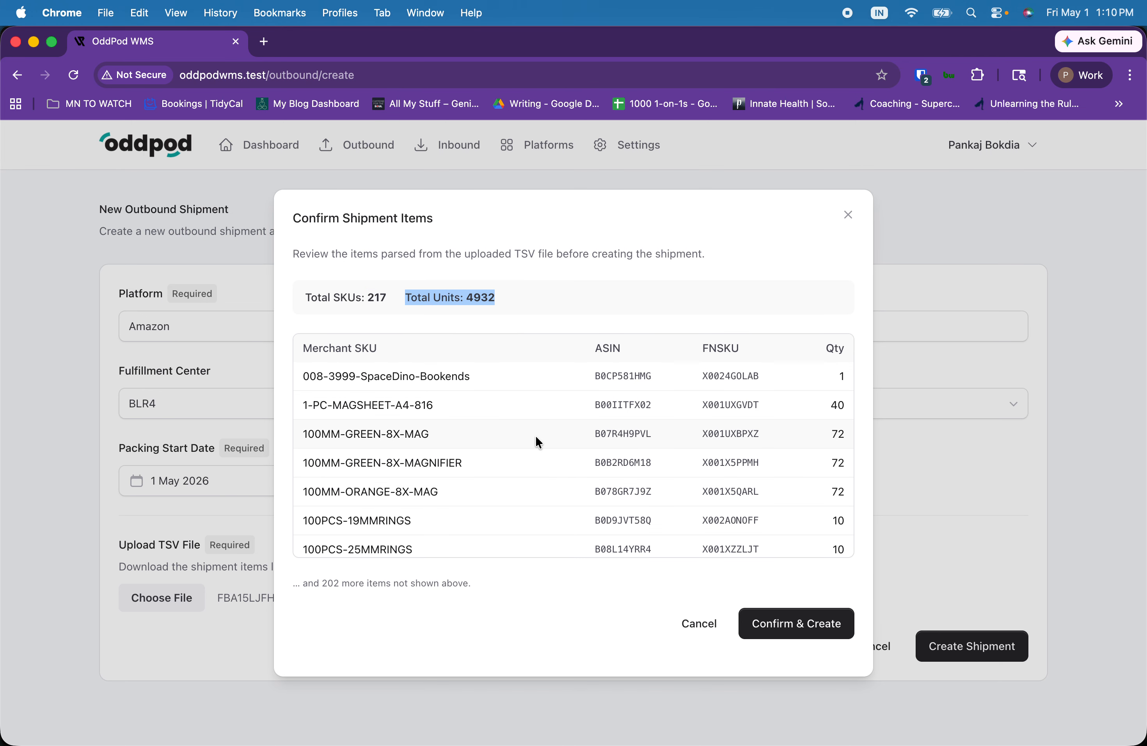
Step: Switch to Finder and preview FBA15LJFH26V.tsv from the docs folder, examining its shipment totals and column headings
scroll(535, 435, "down", 1)
scroll(535, 435, "up", 1)
key("super+Tab")
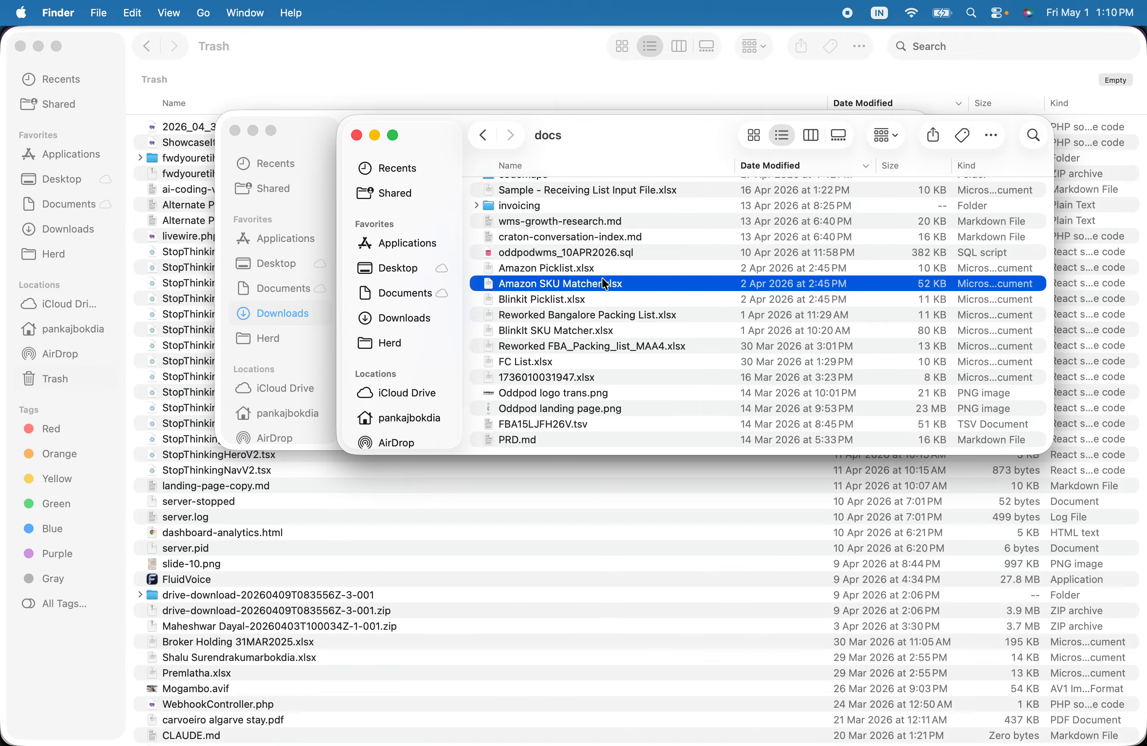
key("Return")
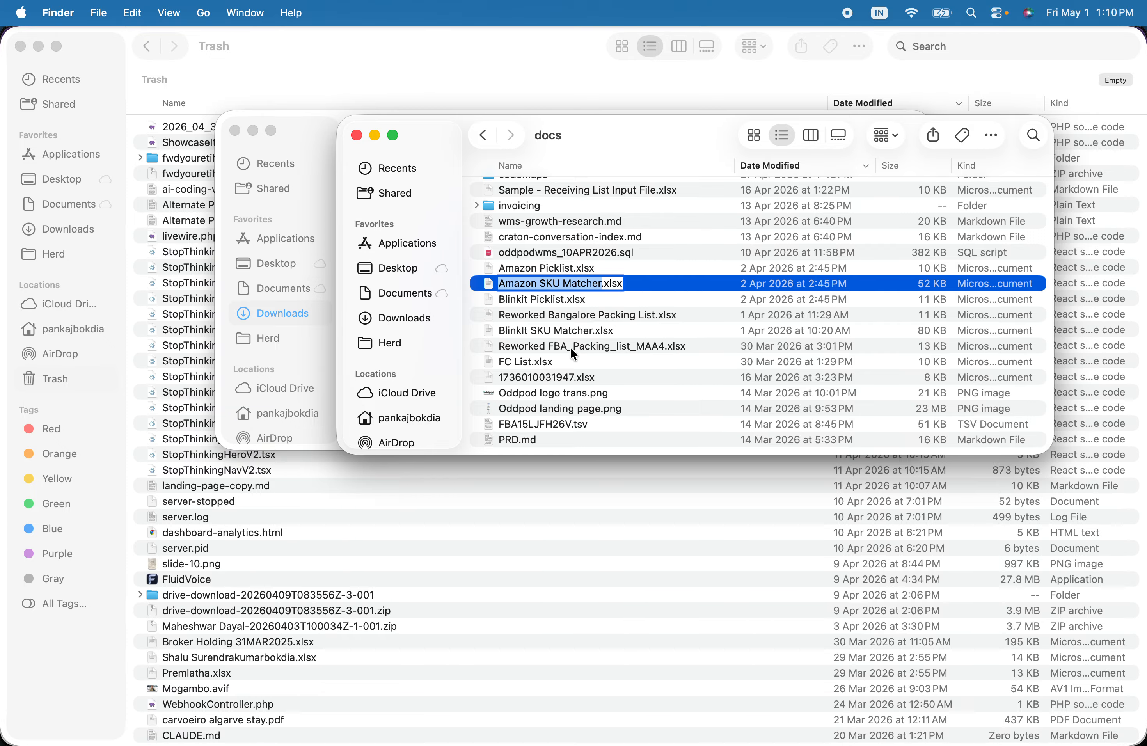
left_click(553, 423)
key("space")
scroll(556, 429, "down", 5)
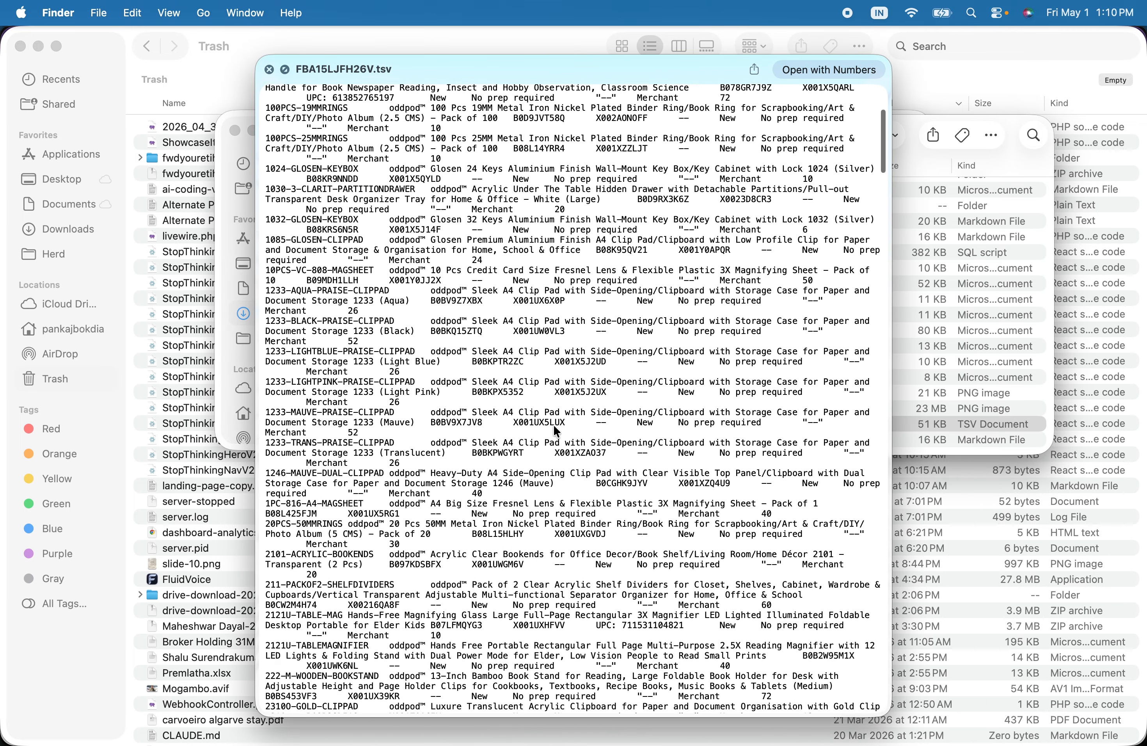
scroll(556, 429, "up", 6)
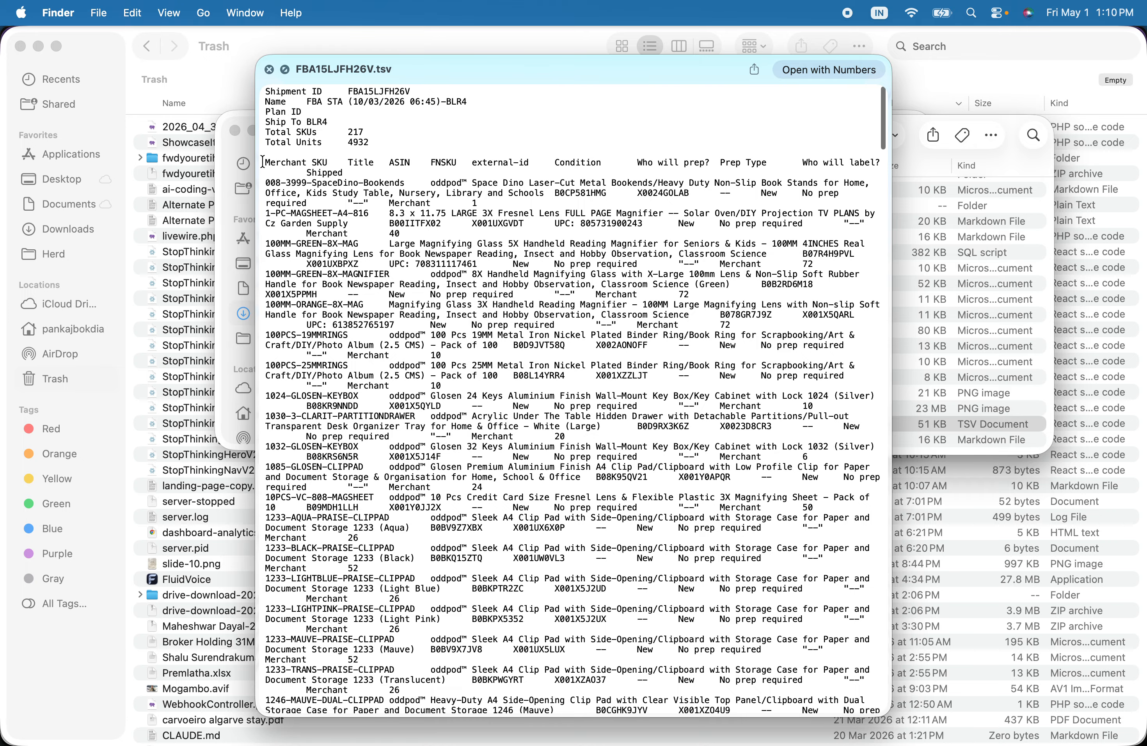
left_click_drag(263, 165, 369, 170)
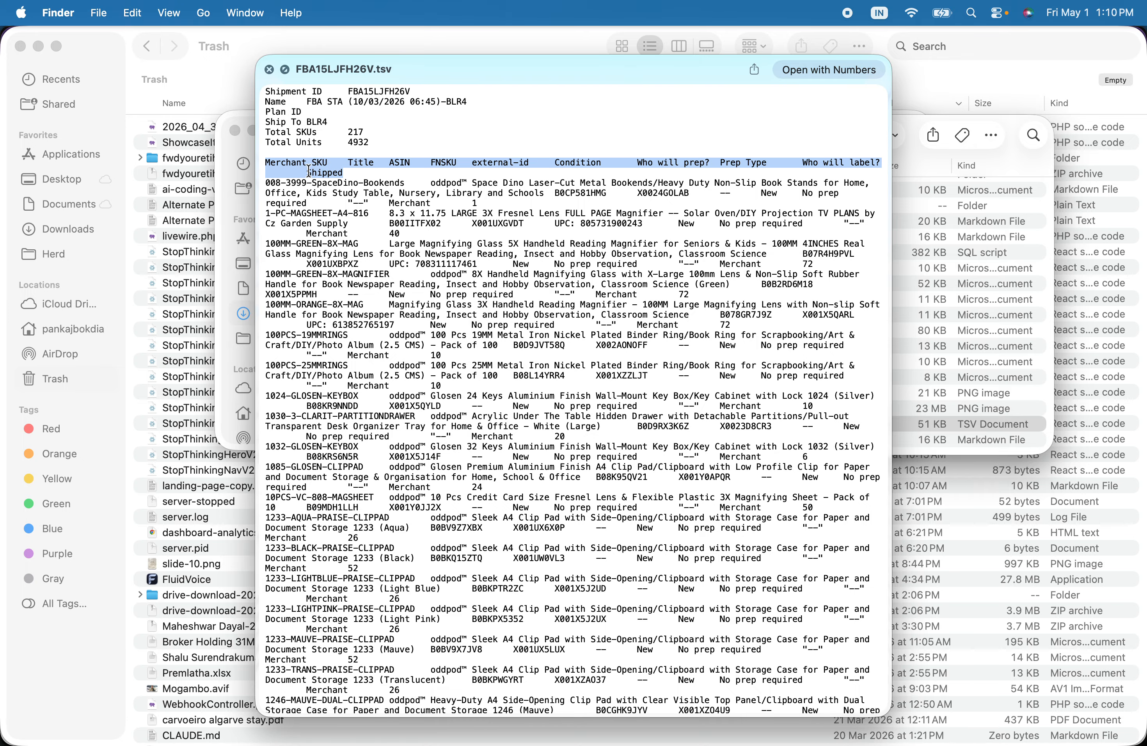
key("super+Tab")
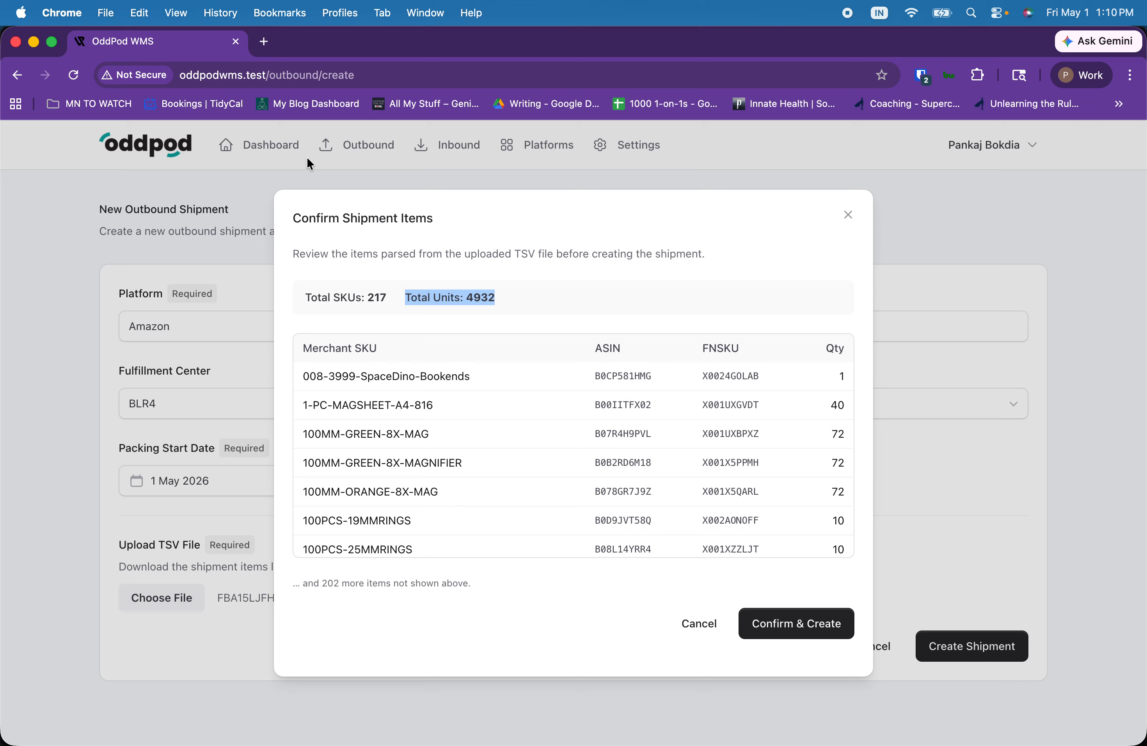
key("super+Tab")
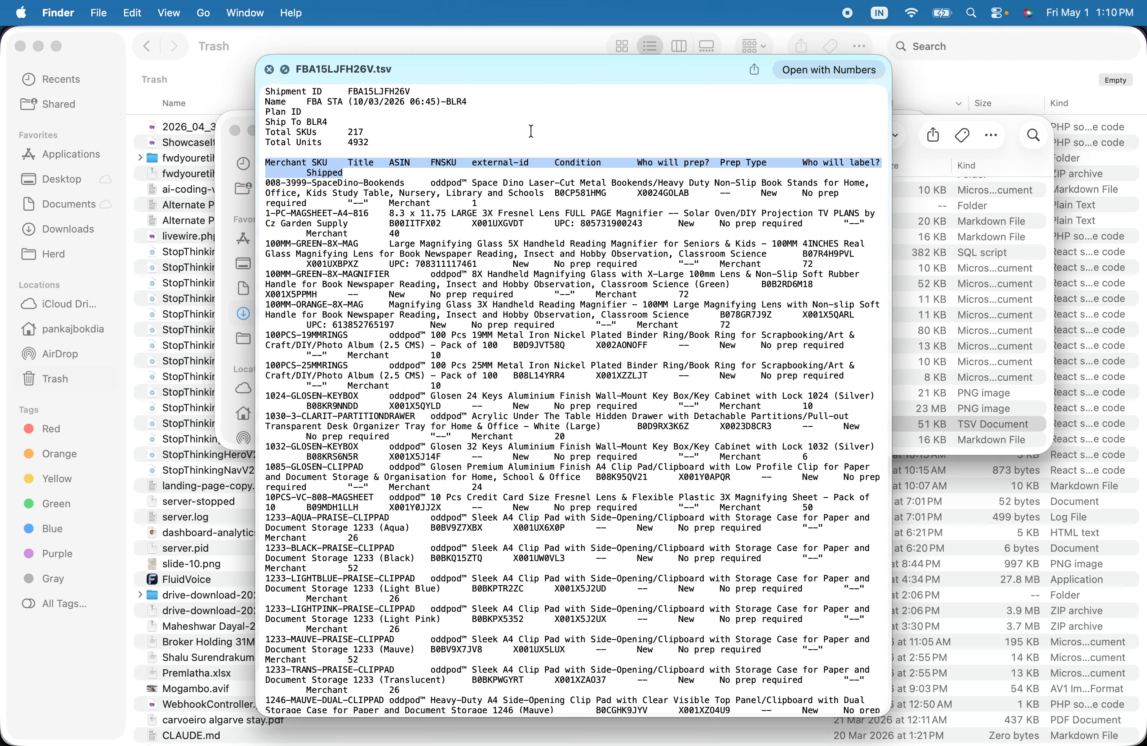
Step: Open the TSV file in Numbers and examine its Merchant SKU, Title, ASIN, FNSKU and Shipped columns
left_click(825, 70)
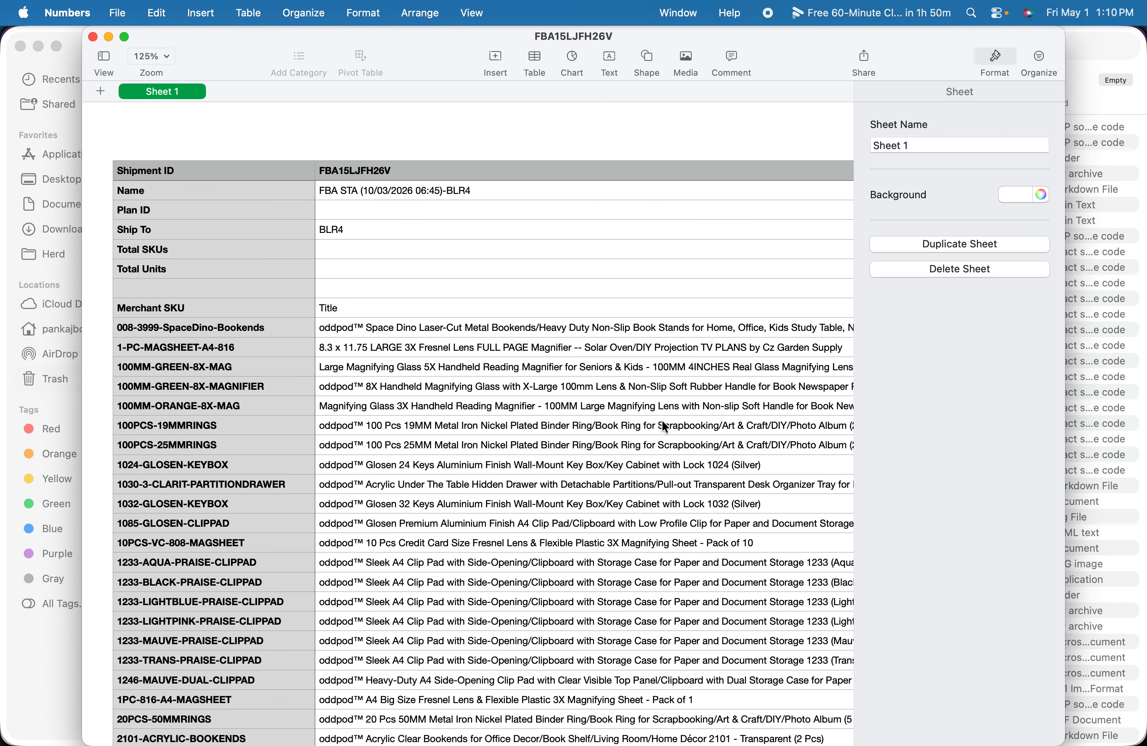
scroll(226, 246, "right", 10)
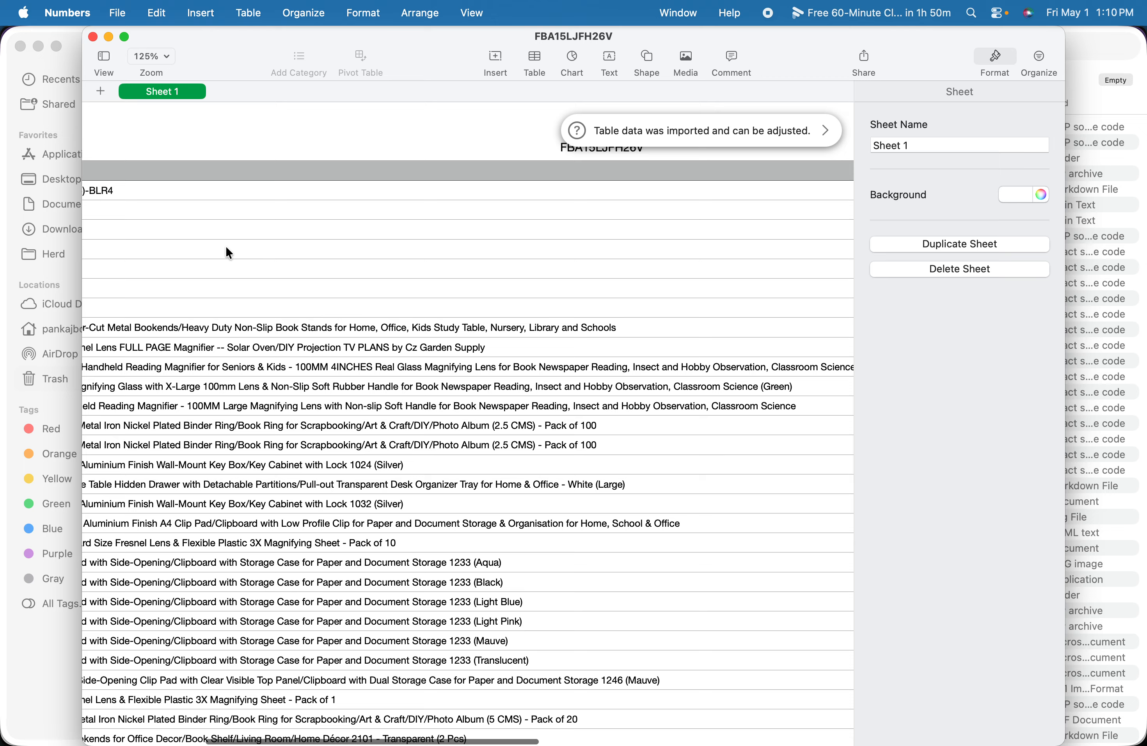
scroll(226, 245, "right", 5)
left_click(363, 312)
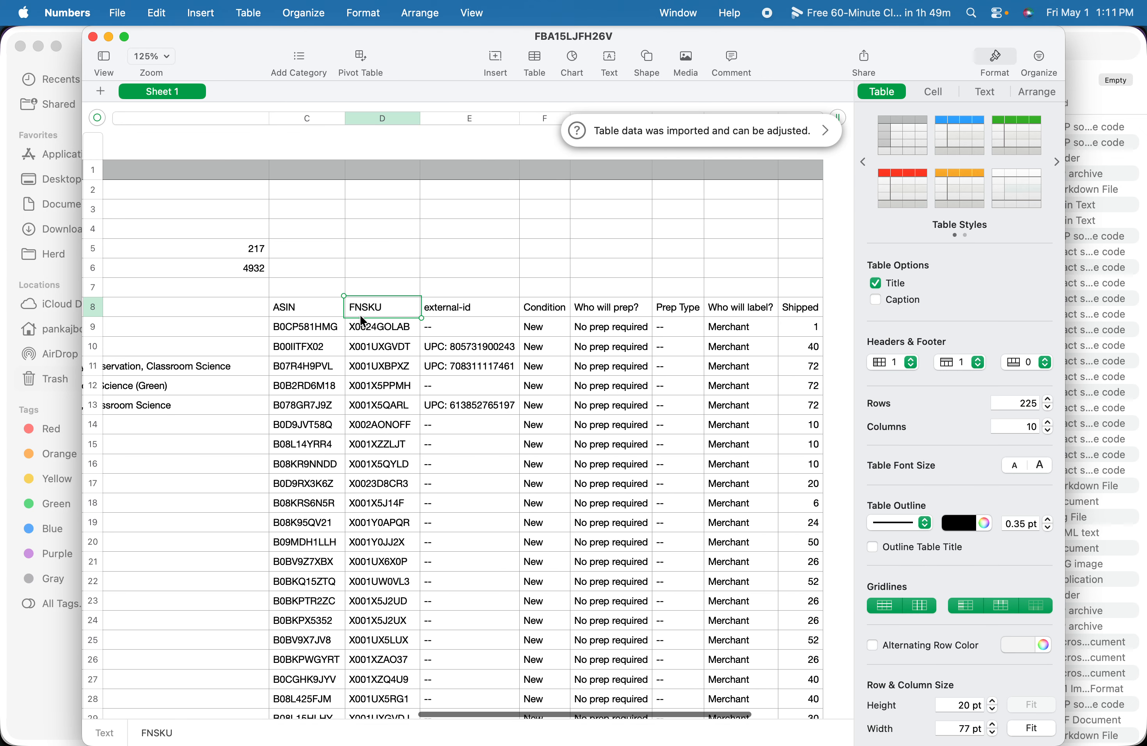
scroll(360, 314, "right", 5)
scroll(359, 314, "left", 15)
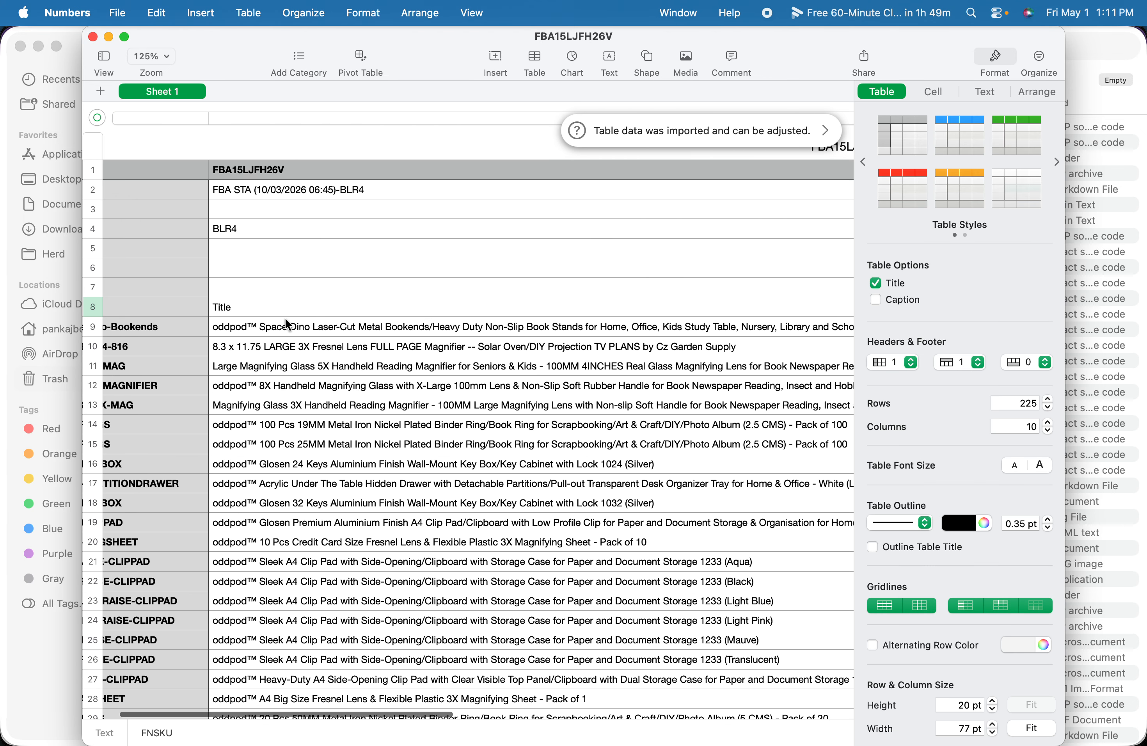
scroll(285, 317, "left", 3)
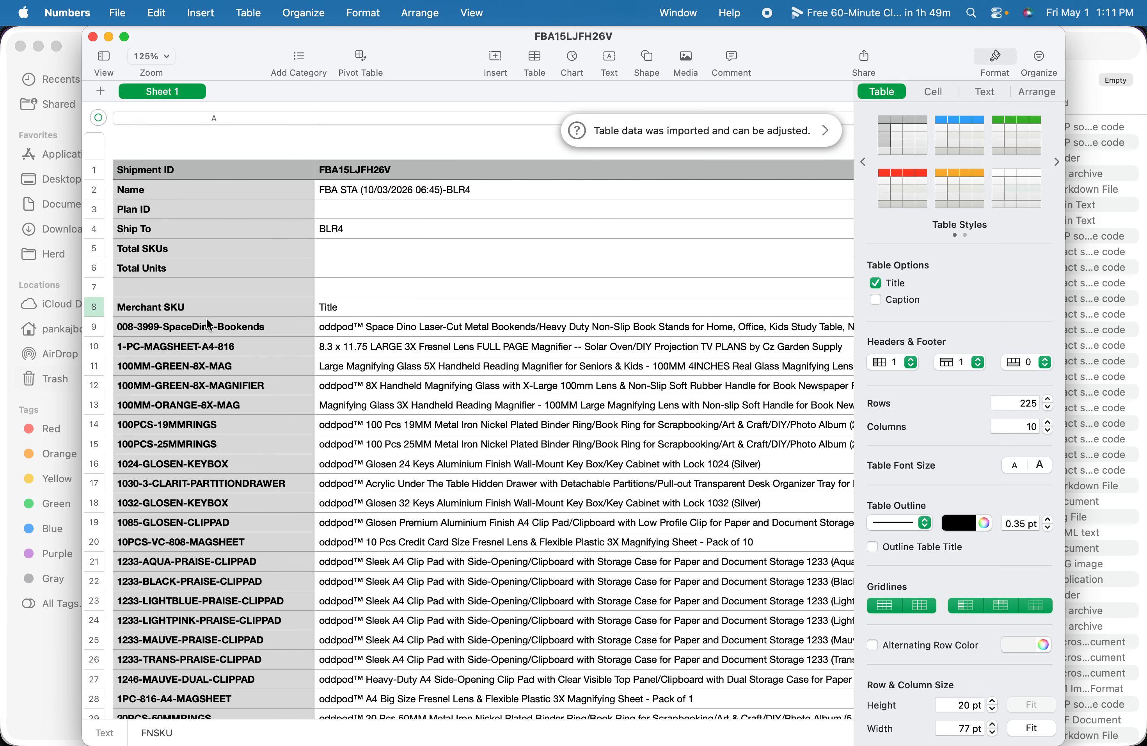
Step: Return to Chrome and confirm creation of the outbound shipment from the parsed items
key("super+Tab")
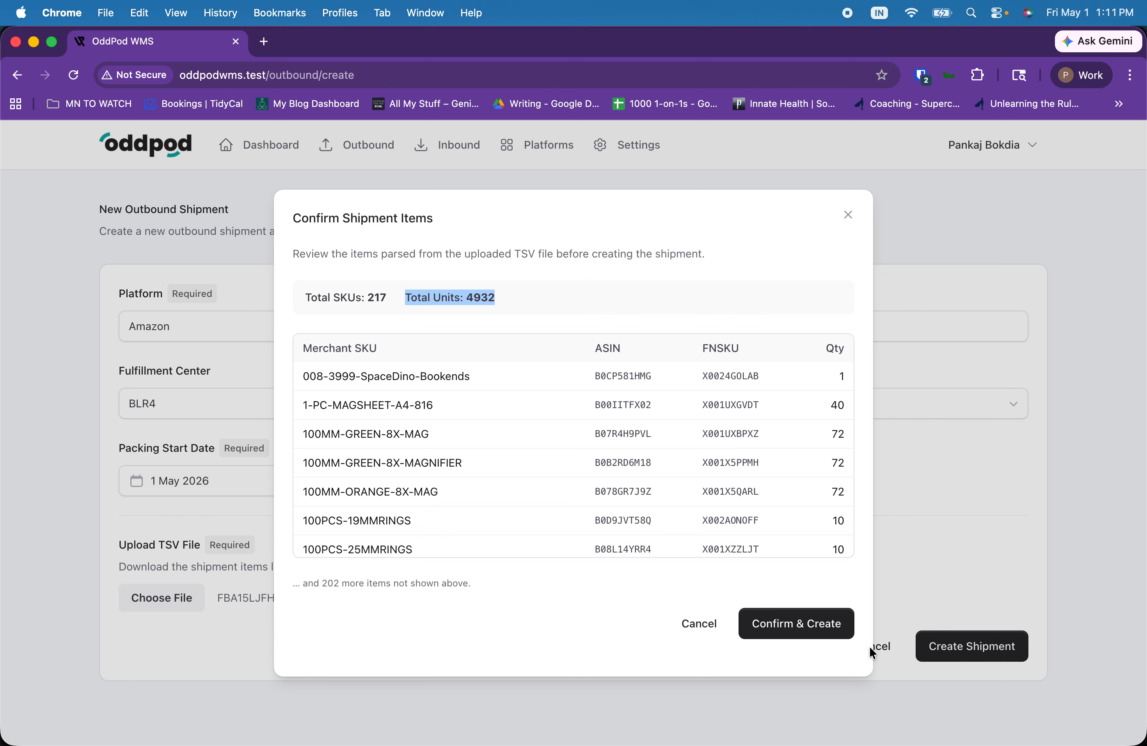
left_click(816, 629)
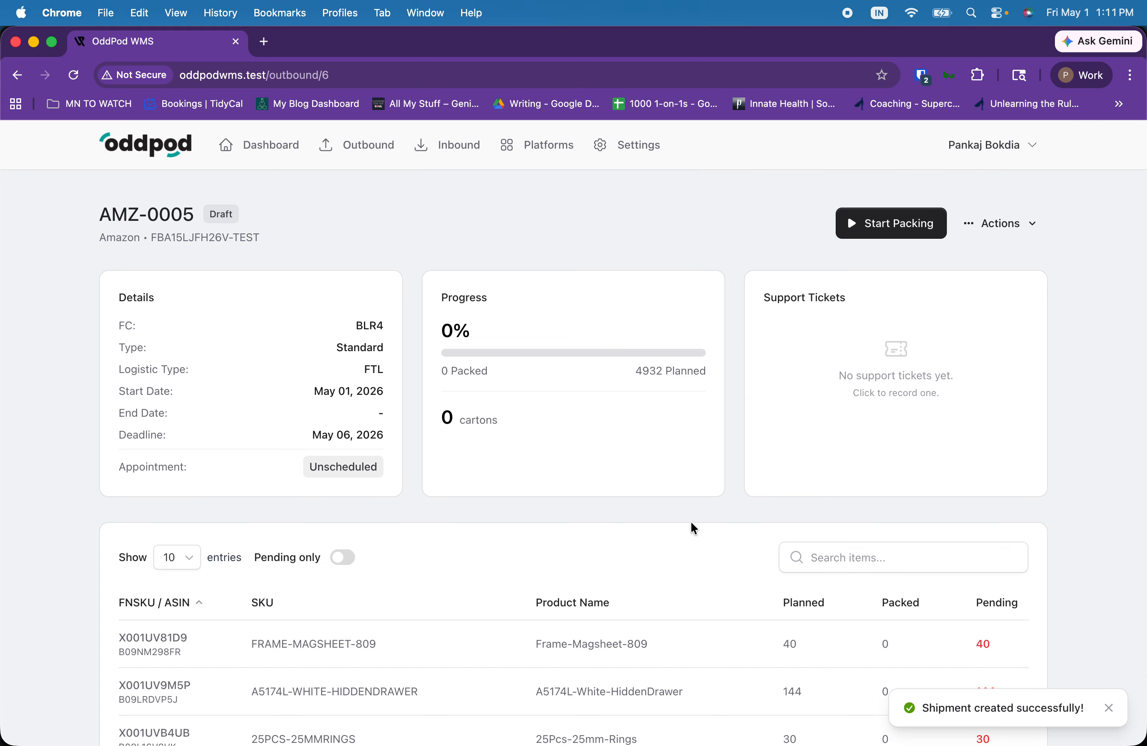
Step: Review the new shipment's details, packing progress and item list with planned, packed and pending quantities
scroll(429, 456, "down", 10)
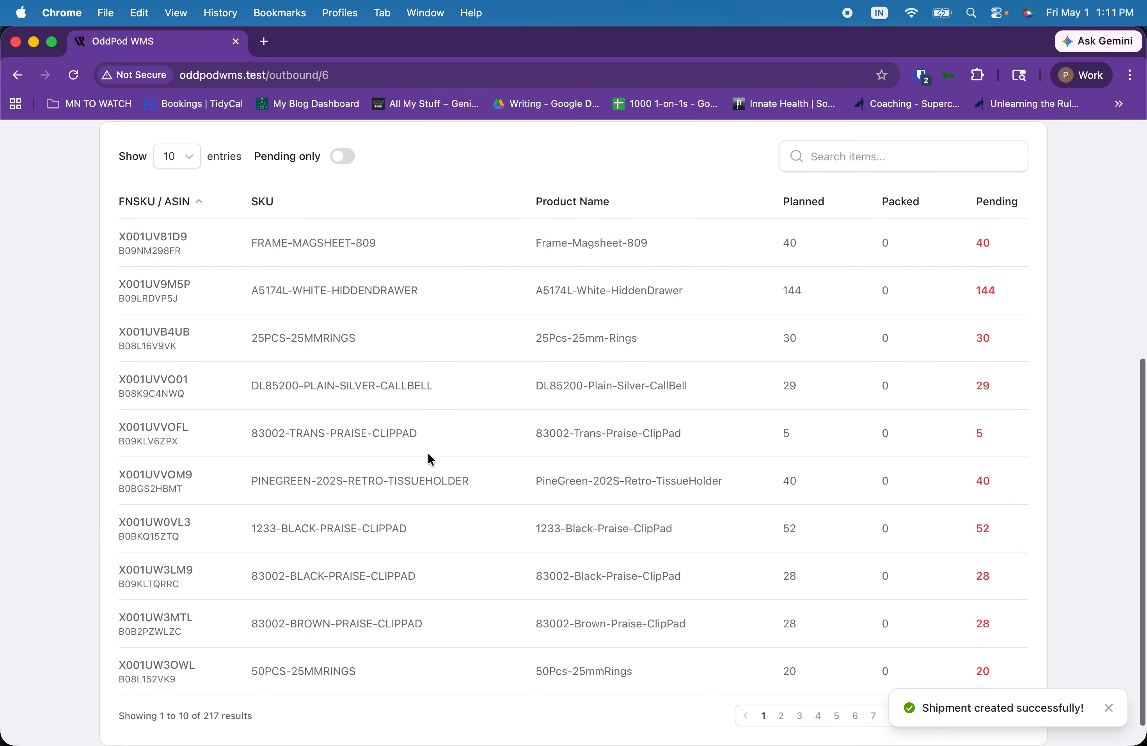
scroll(429, 454, "up", 10)
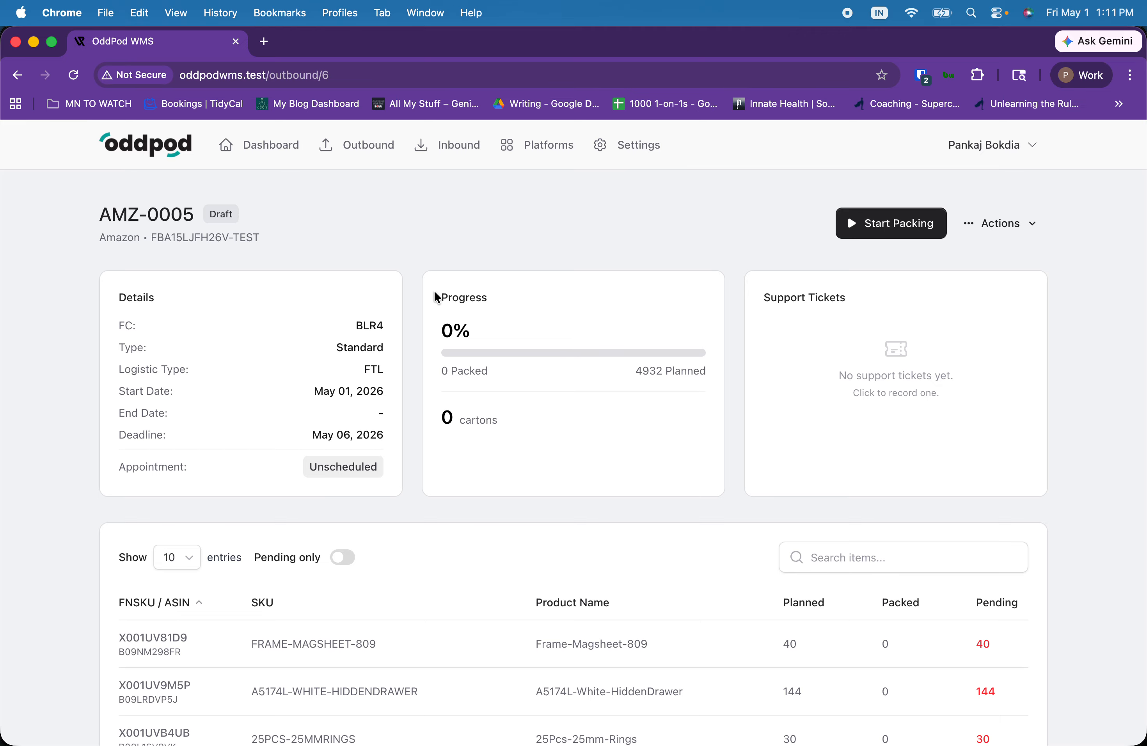
left_click_drag(435, 294, 623, 389)
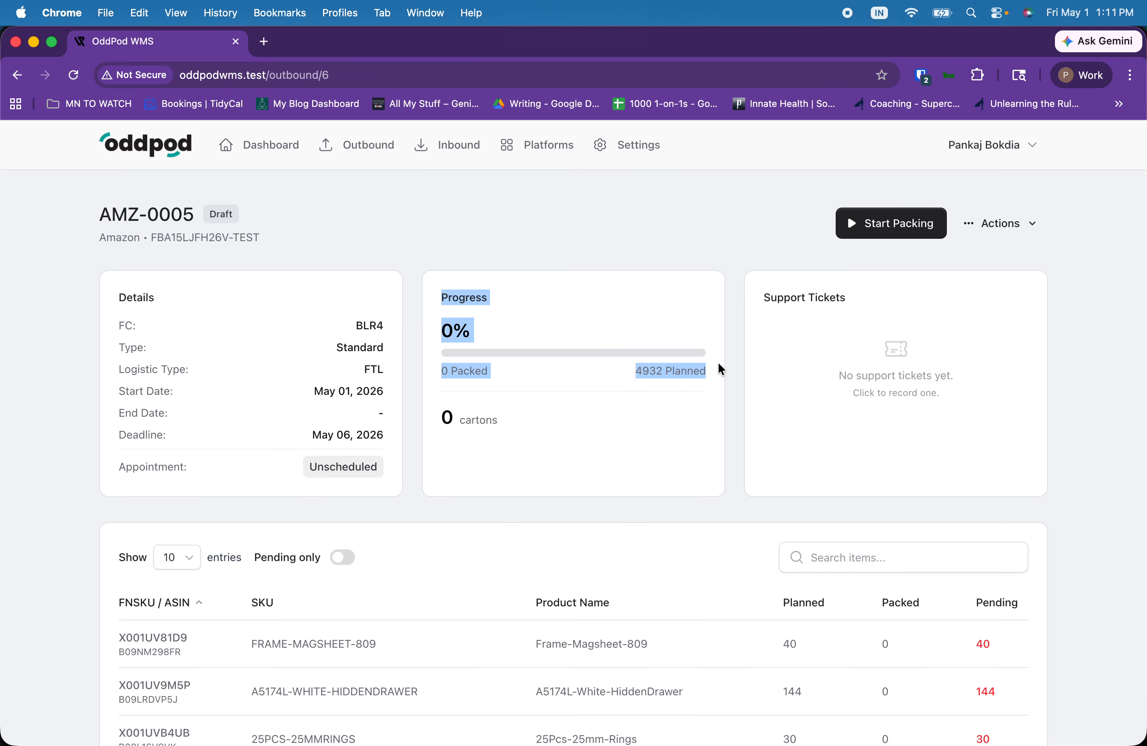
left_click(658, 438)
scroll(547, 430, "down", 10)
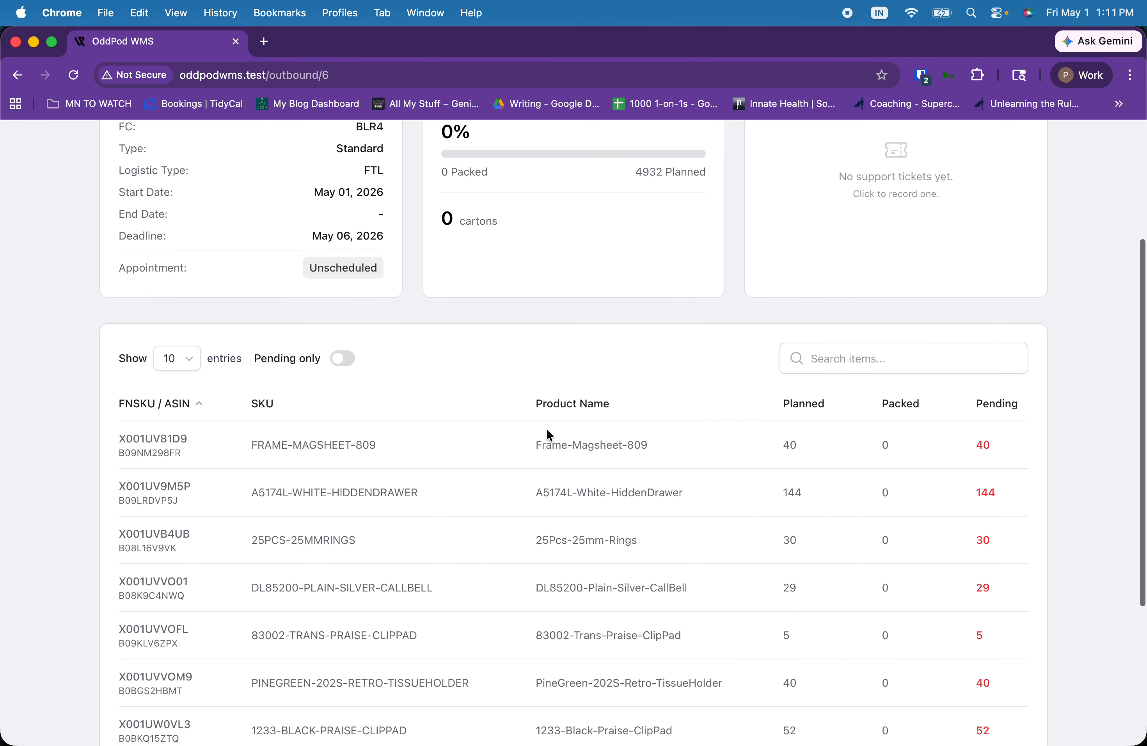
scroll(546, 428, "down", 2)
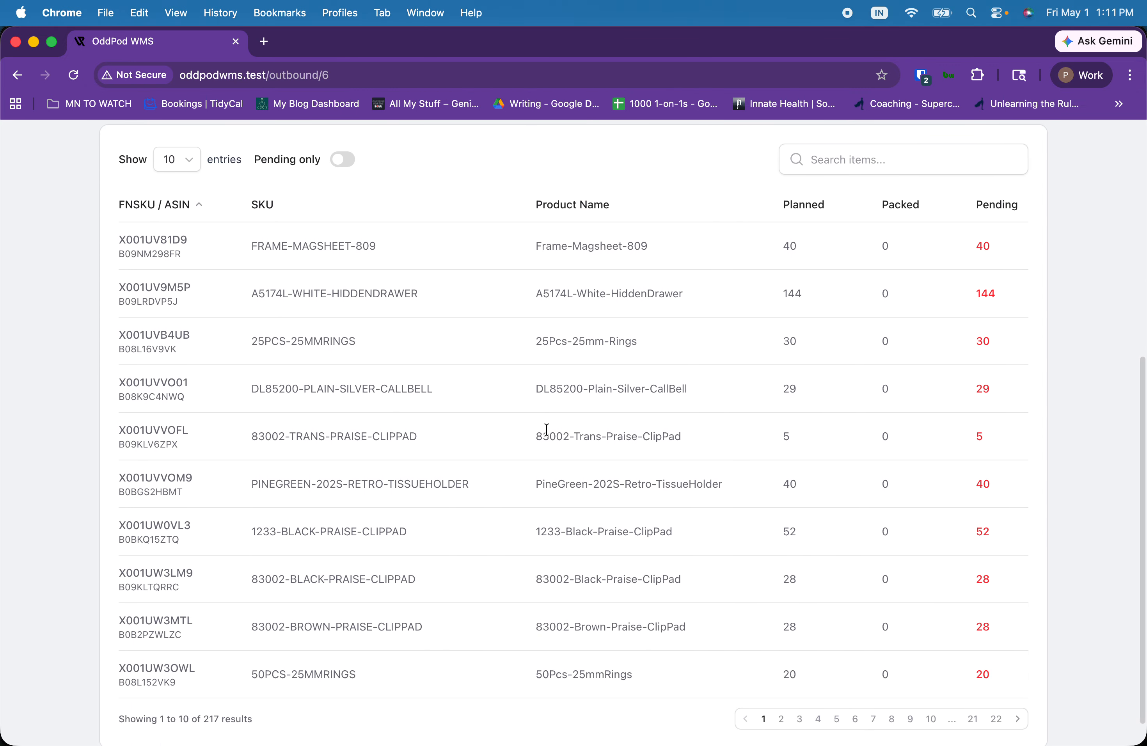
scroll(546, 430, "down", 2)
scroll(726, 218, "up", 3)
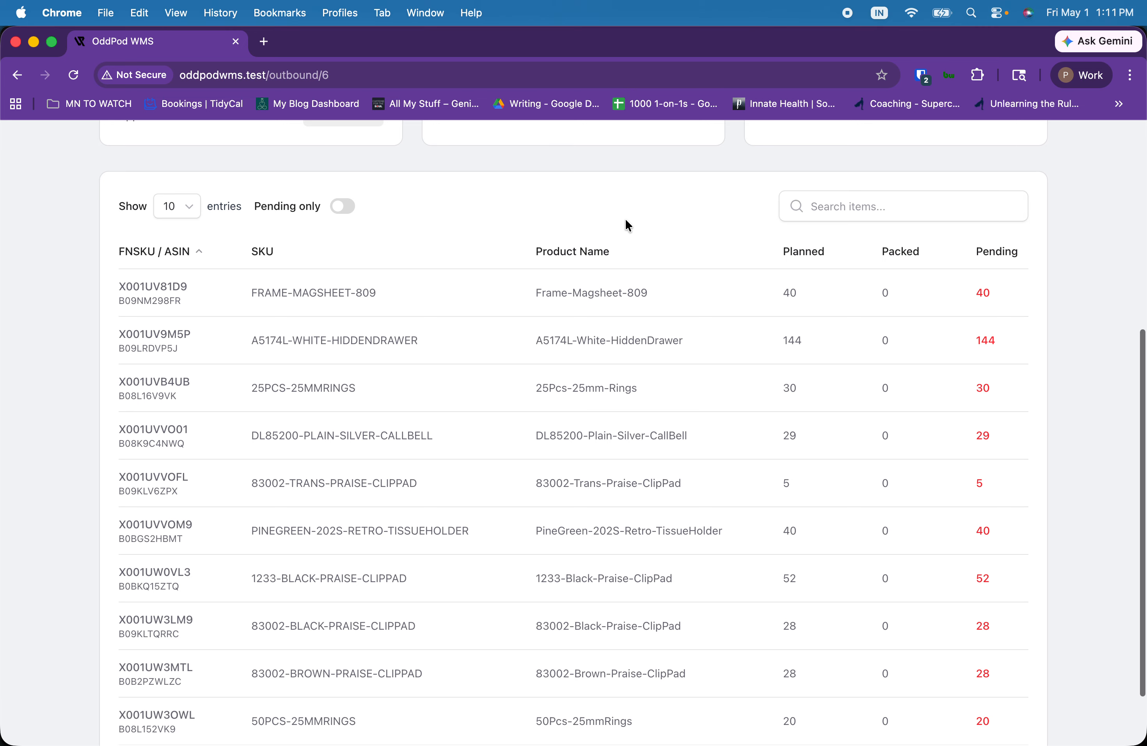
scroll(496, 377, "down", 3)
scroll(497, 377, "up", 12)
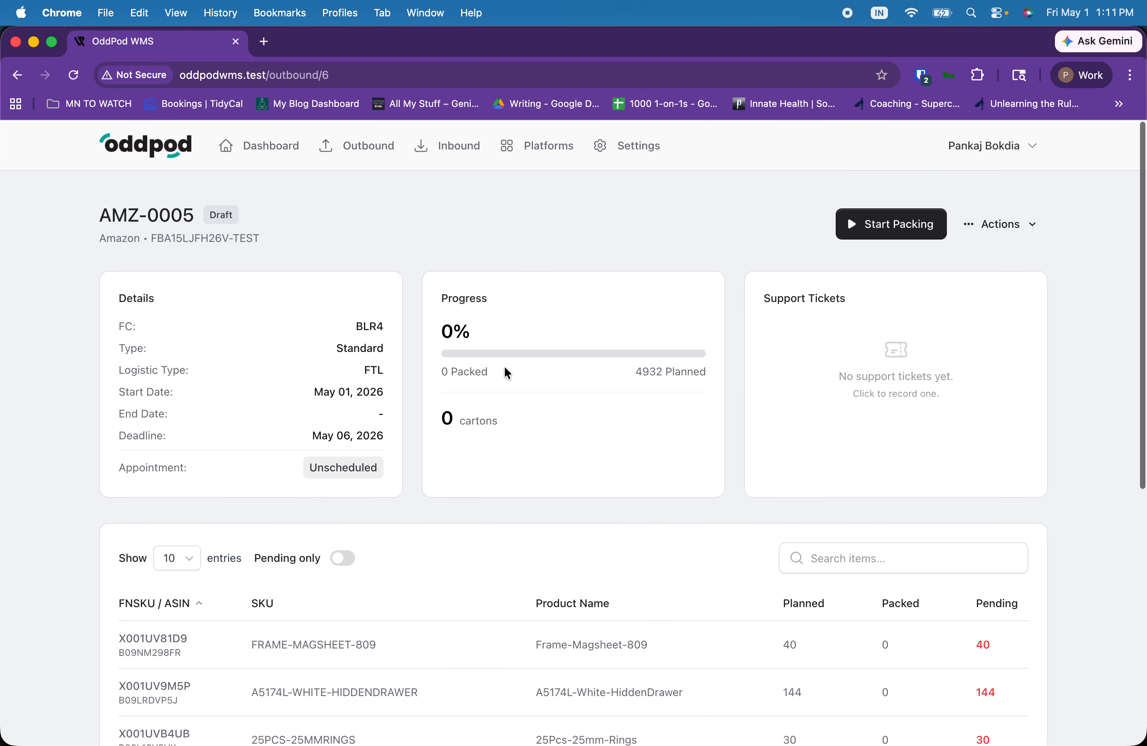
Step: Start packing shipment AMZ-0005 and open the form for creating a new carton in it
left_click(876, 240)
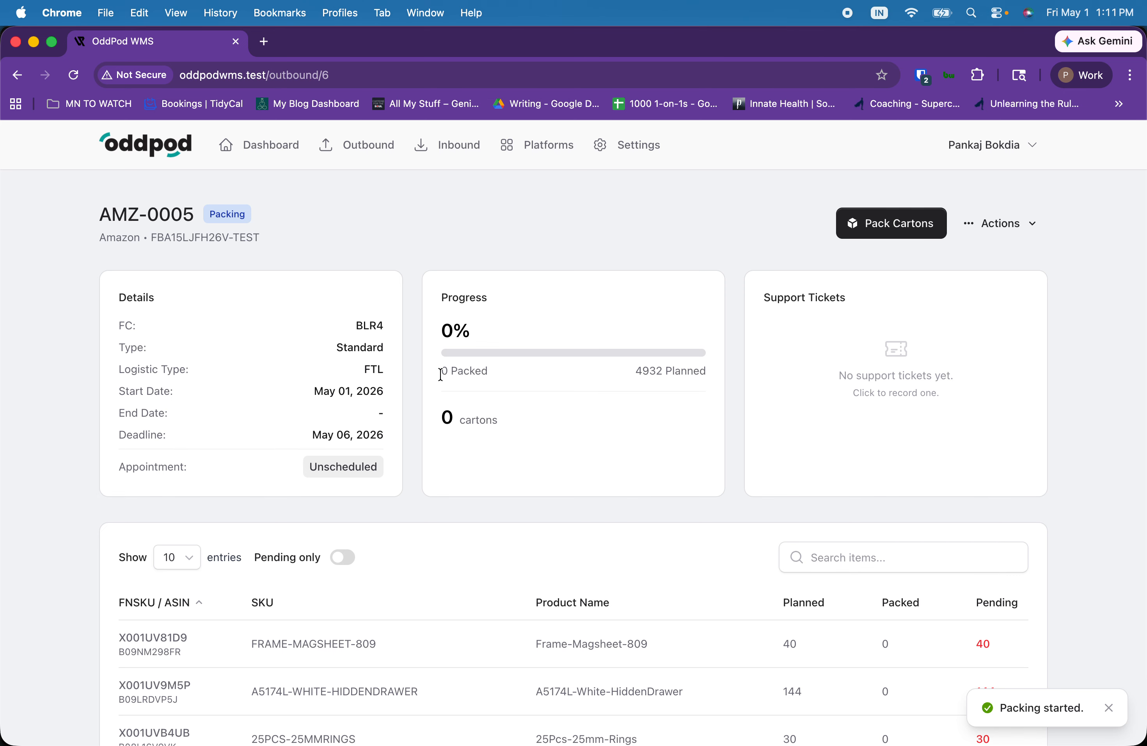
double_click(218, 213)
left_click(306, 234)
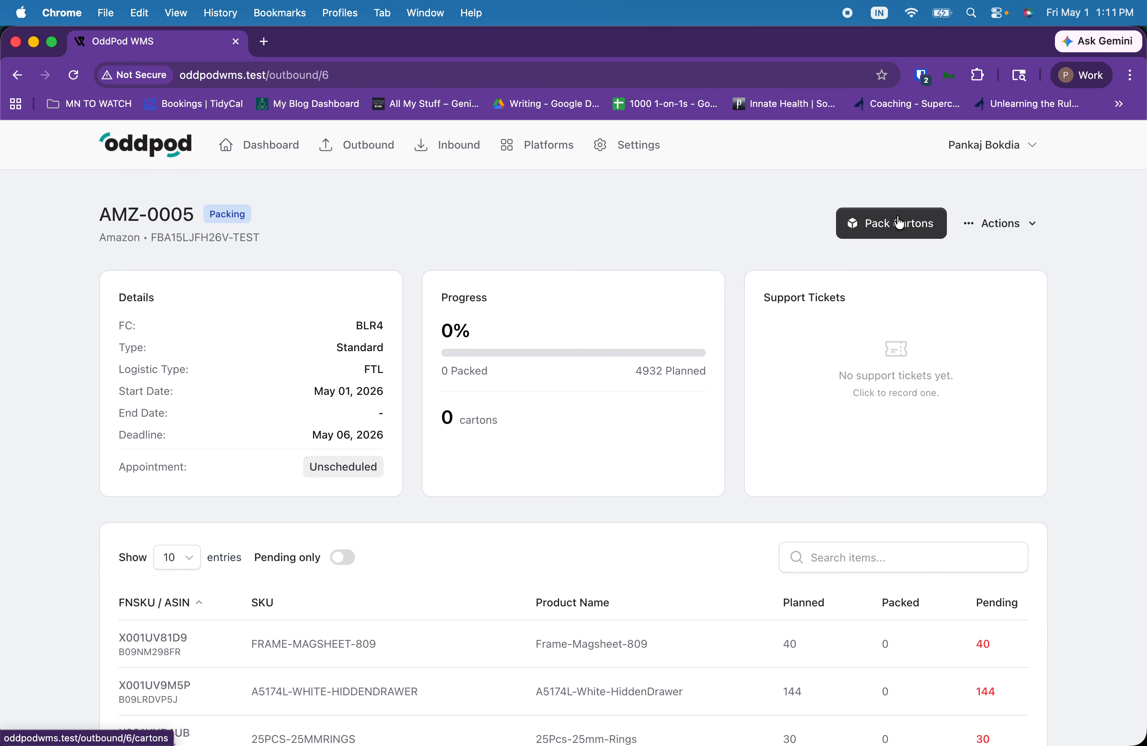
left_click(900, 222)
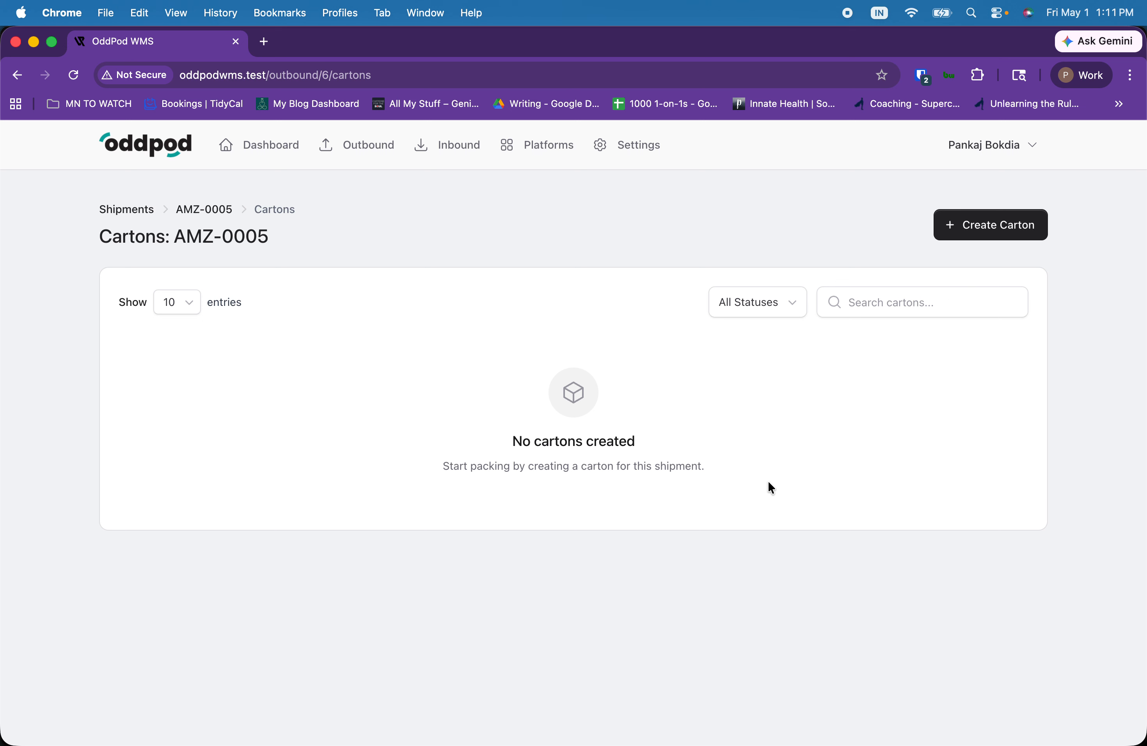
left_click(985, 231)
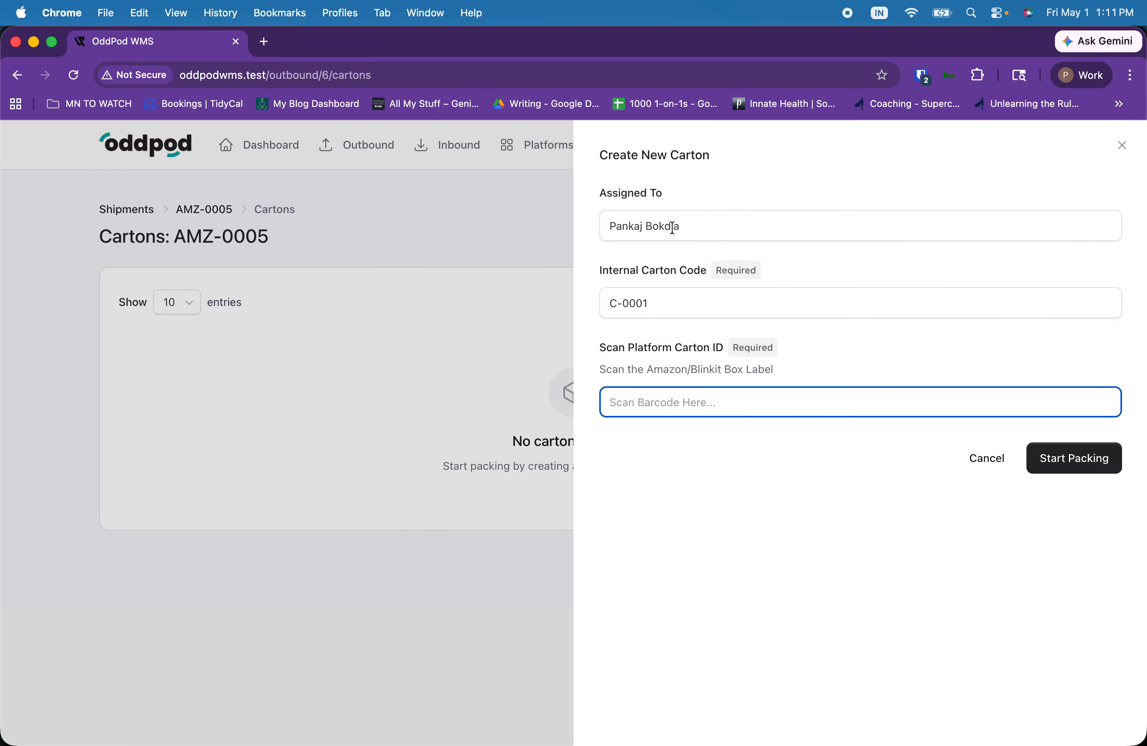
Step: Try to start packing carton C-0001 with the platform carton ID FBA15LN1BPWSU0000028
left_click(672, 411)
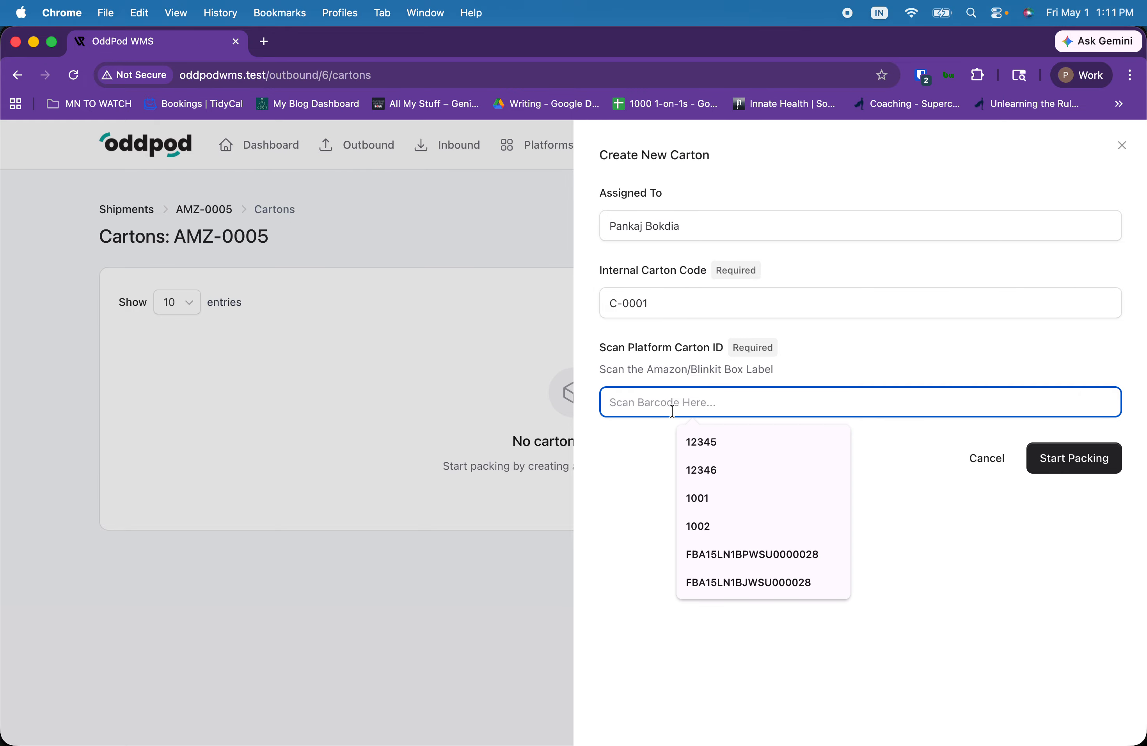
left_click(758, 555)
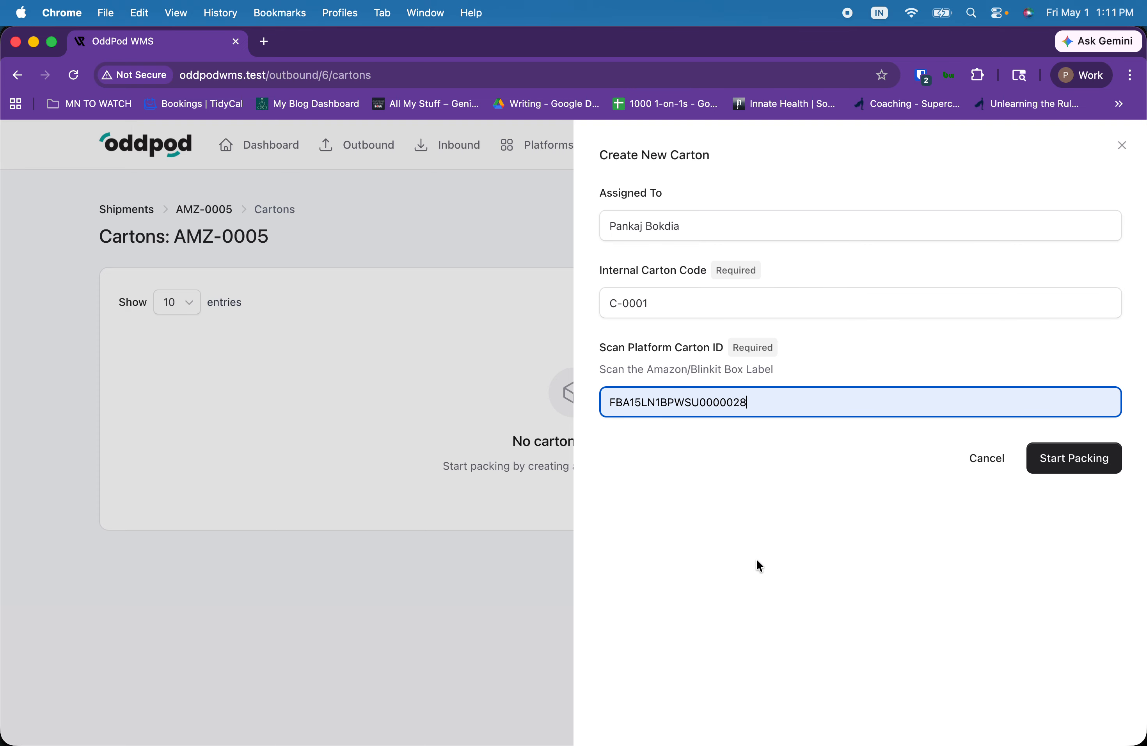
key("super+Tab")
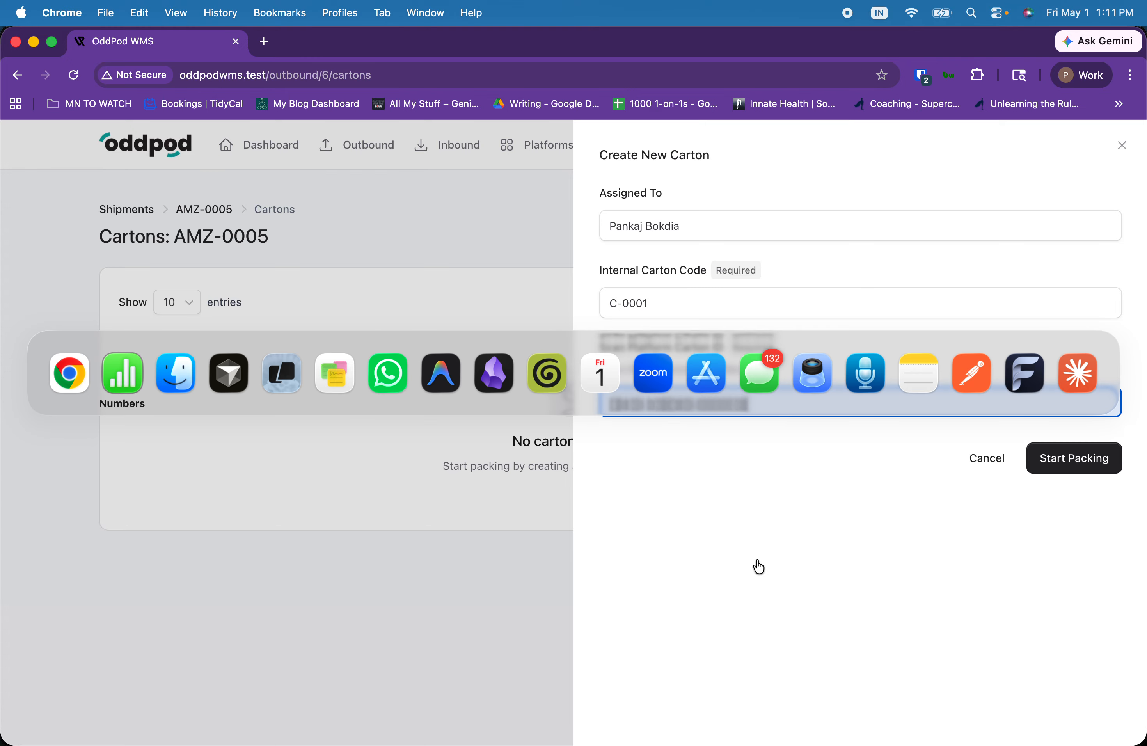
key("super+shift+Tab")
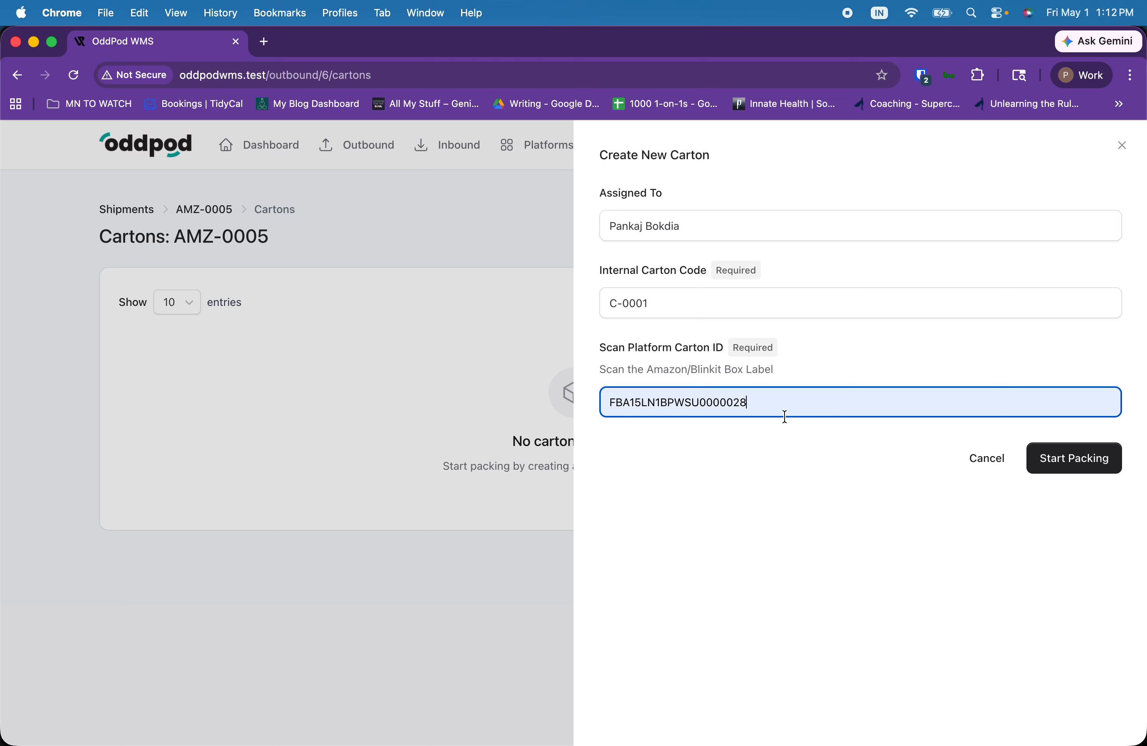
double_click(741, 408)
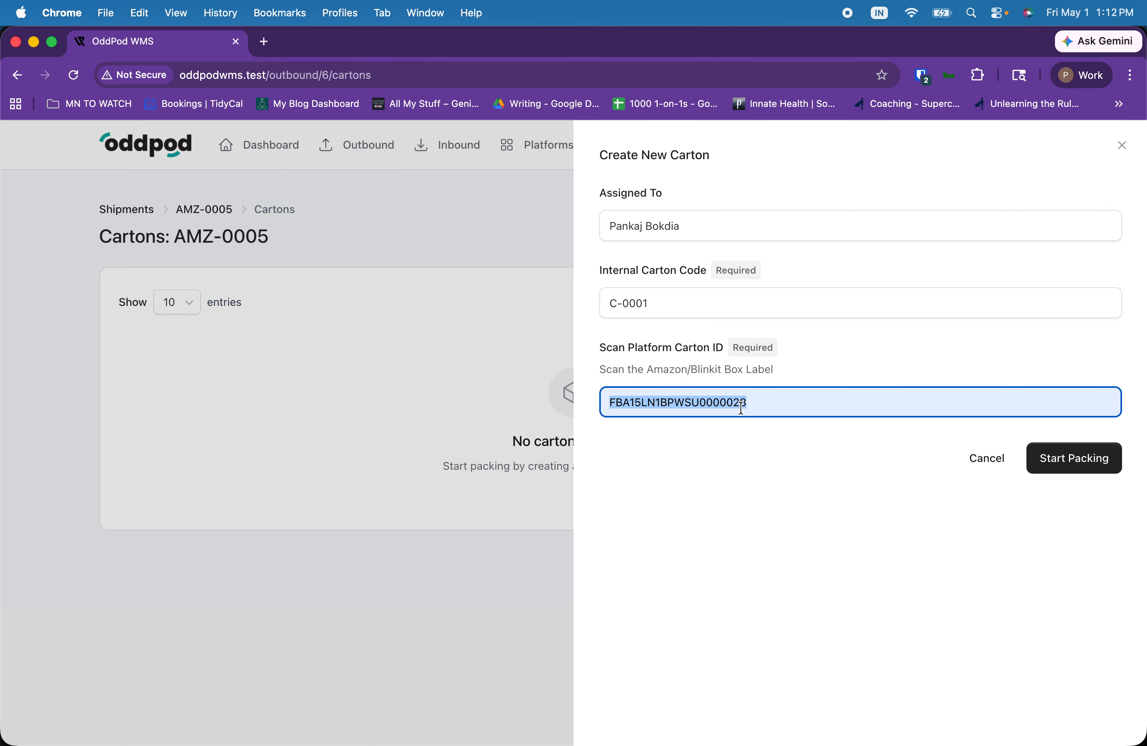
left_click(1083, 468)
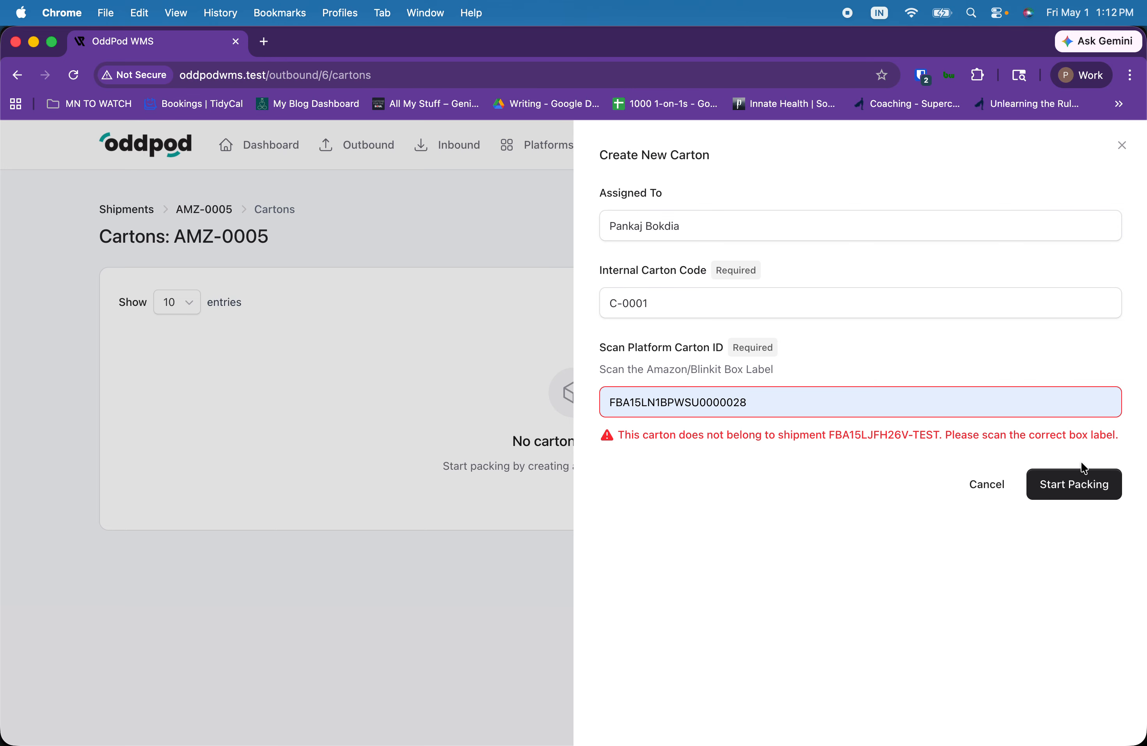
Step: Set the platform carton ID to FBA15LJFH26V-TEST000001, reusing the copied shipment ID, and start packing carton C-0001
left_click_drag(829, 438, 939, 433)
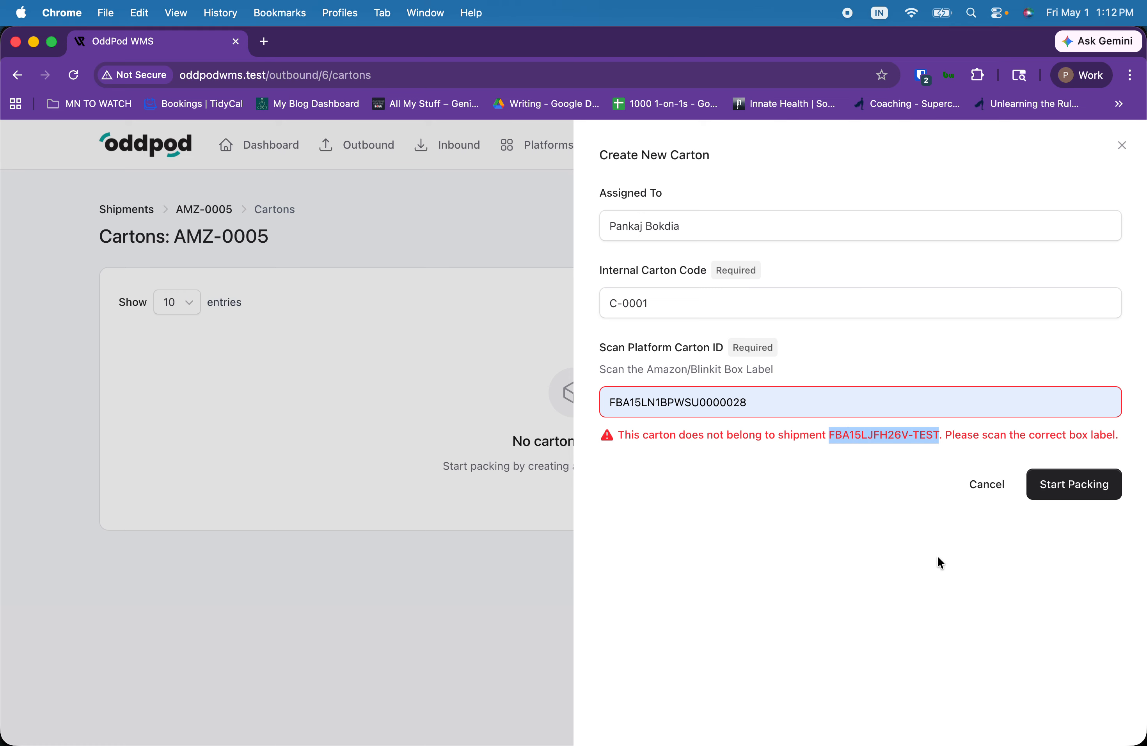
key("super+c")
left_click(776, 401)
key("super+a")
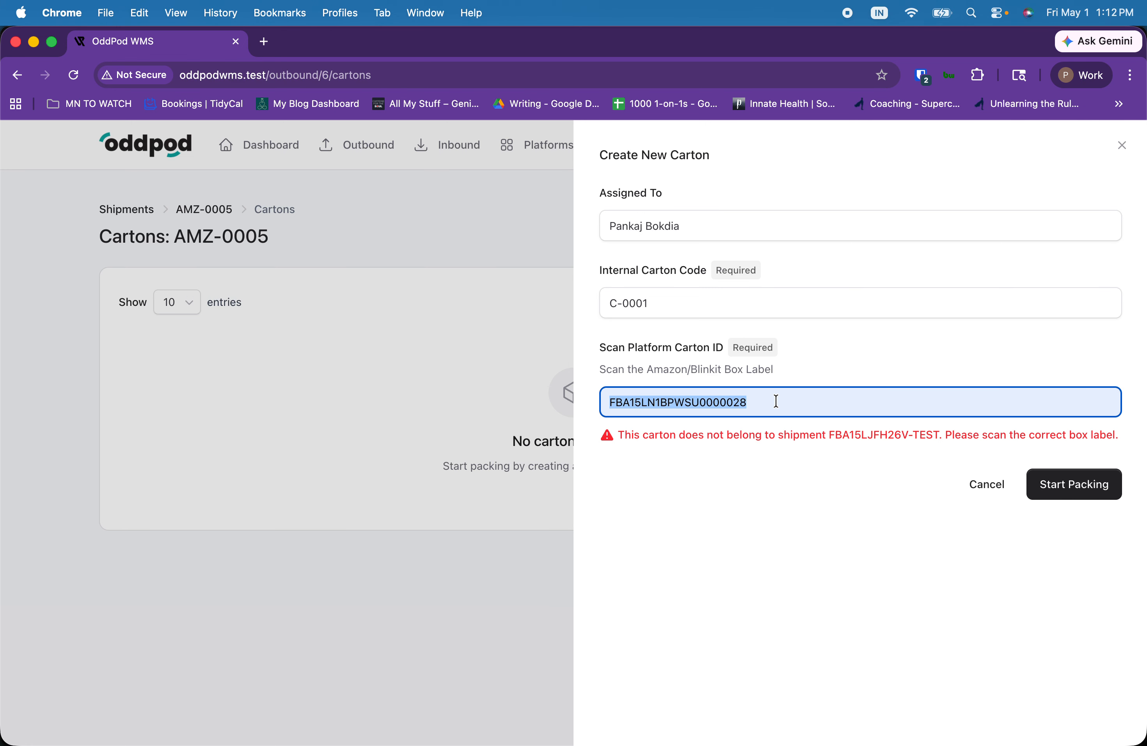
key("super+v")
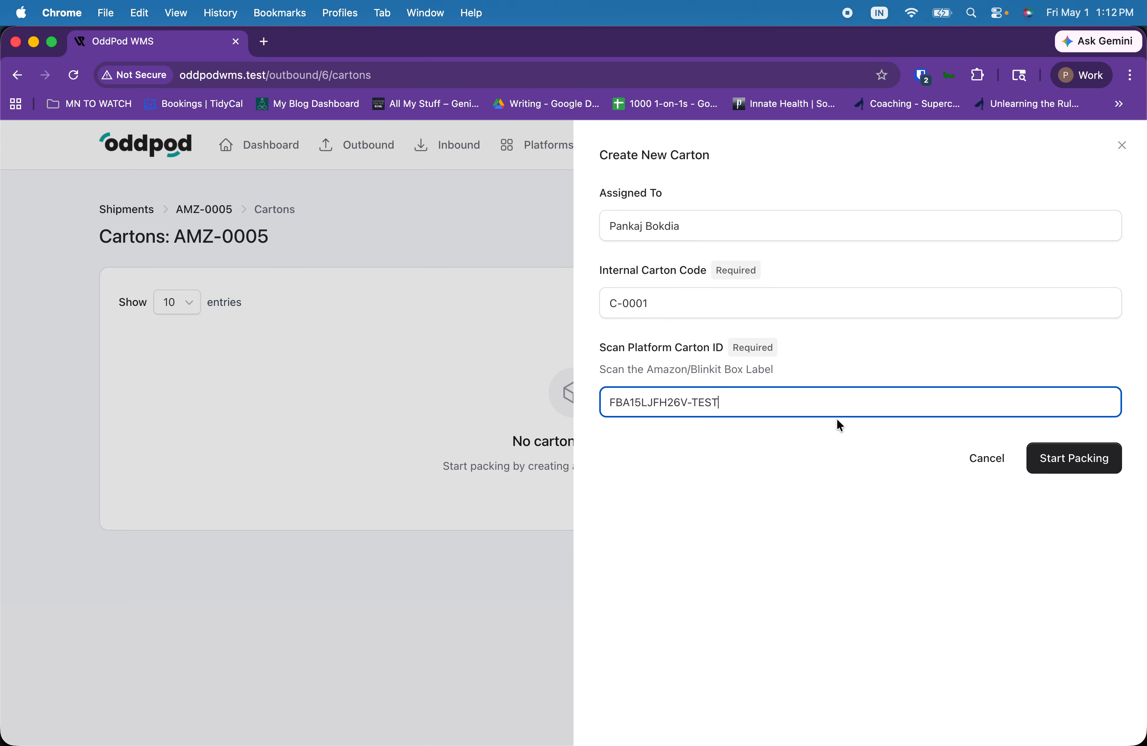
triple_click(734, 396)
left_click(746, 408)
type("000001")
left_click(1067, 465)
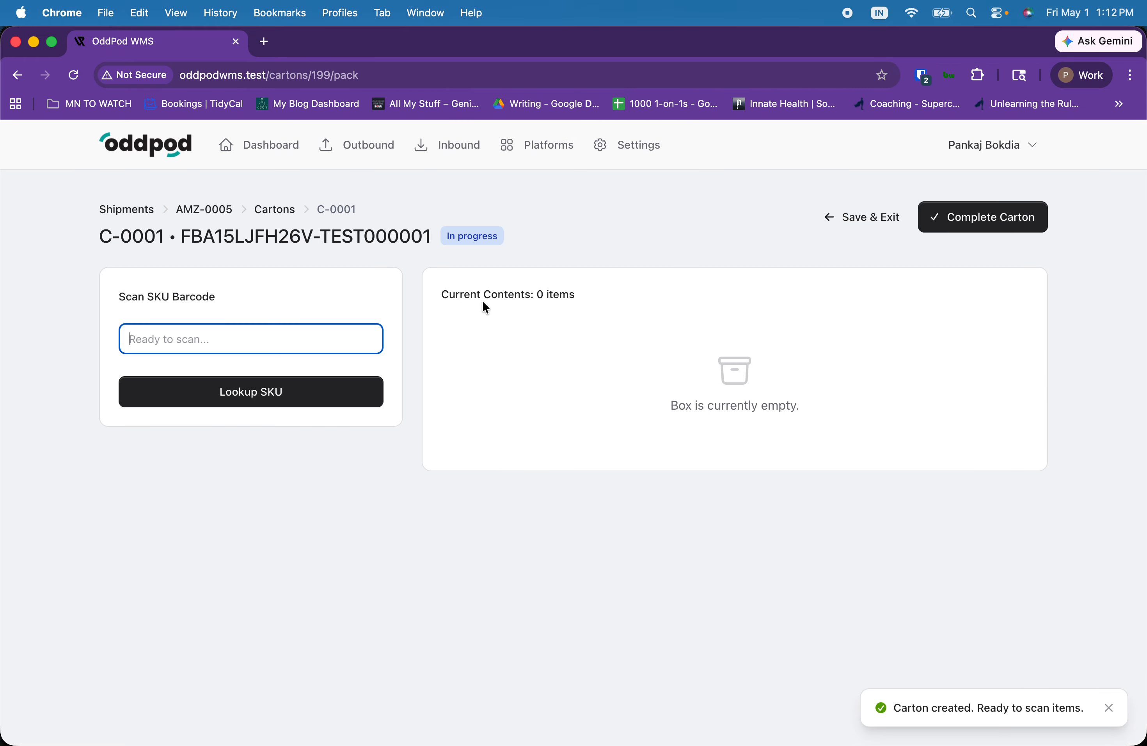
Step: Try to look up merchant SKU 1-PC-MAGSHEET-A4-816, copied from the shipment spreadsheet in Numbers, for carton C-0001
left_click_drag(432, 233, 178, 236)
left_click(246, 334)
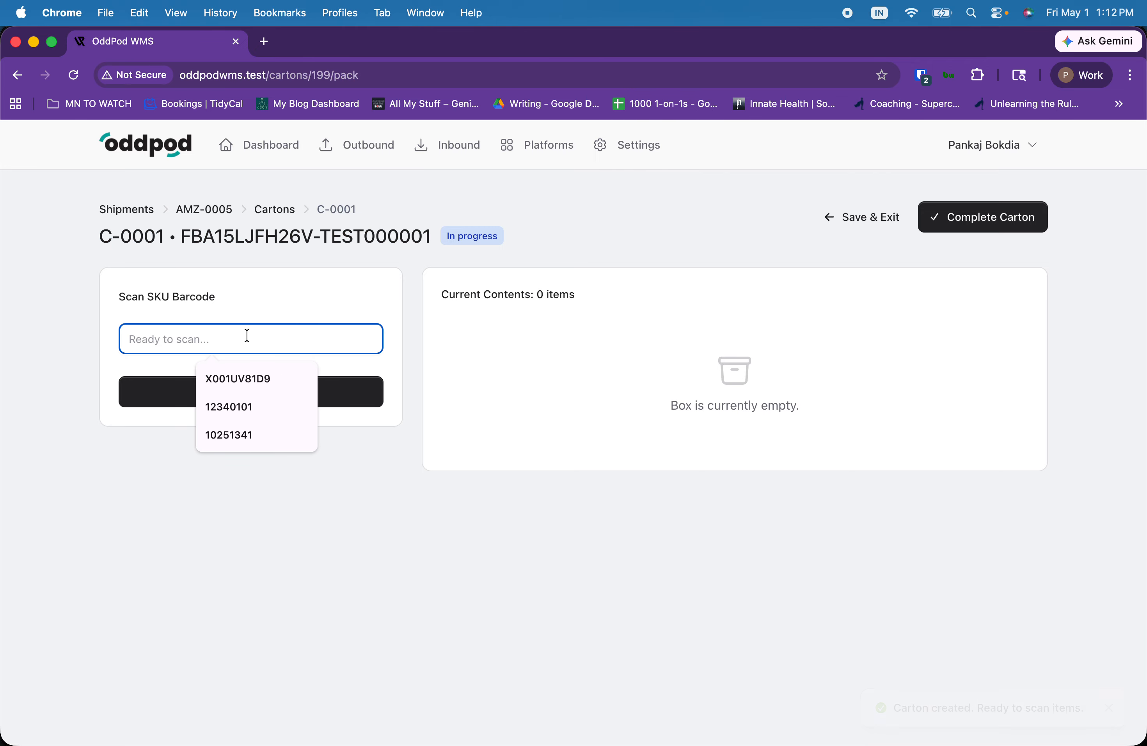
right_click(371, 147)
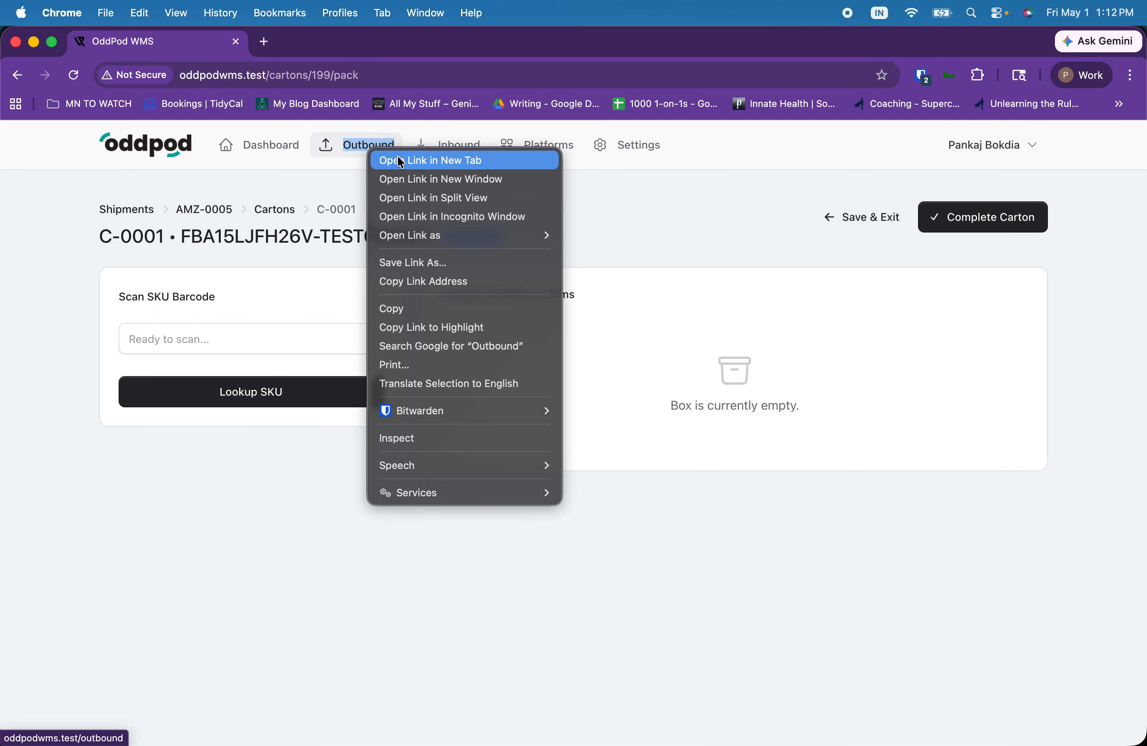
left_click(226, 334)
key("super+Tab")
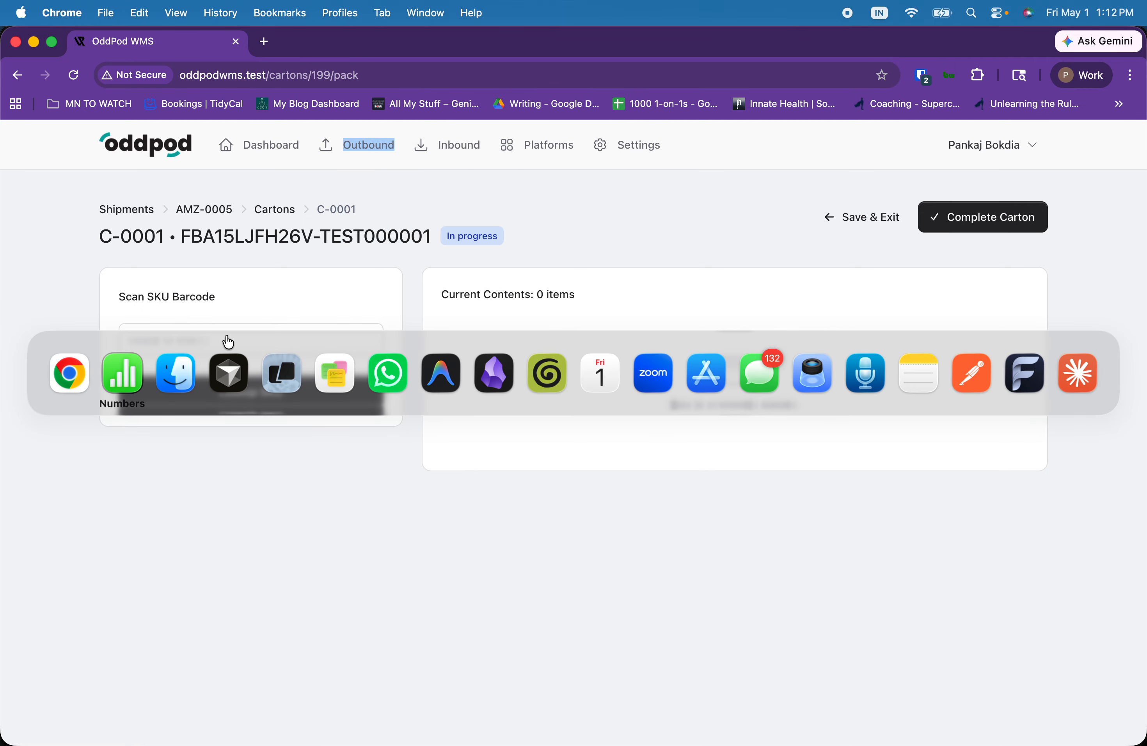
left_click(181, 346)
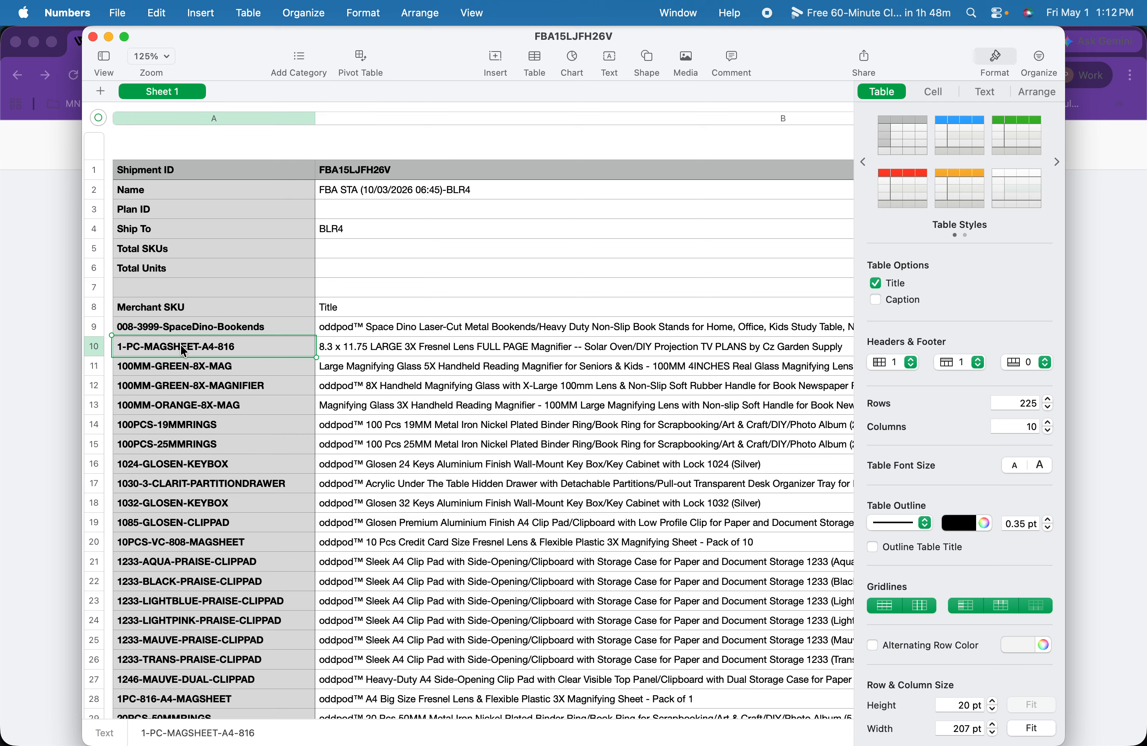
key("super+c")
key("super+Tab")
left_click(228, 338)
key("super+v")
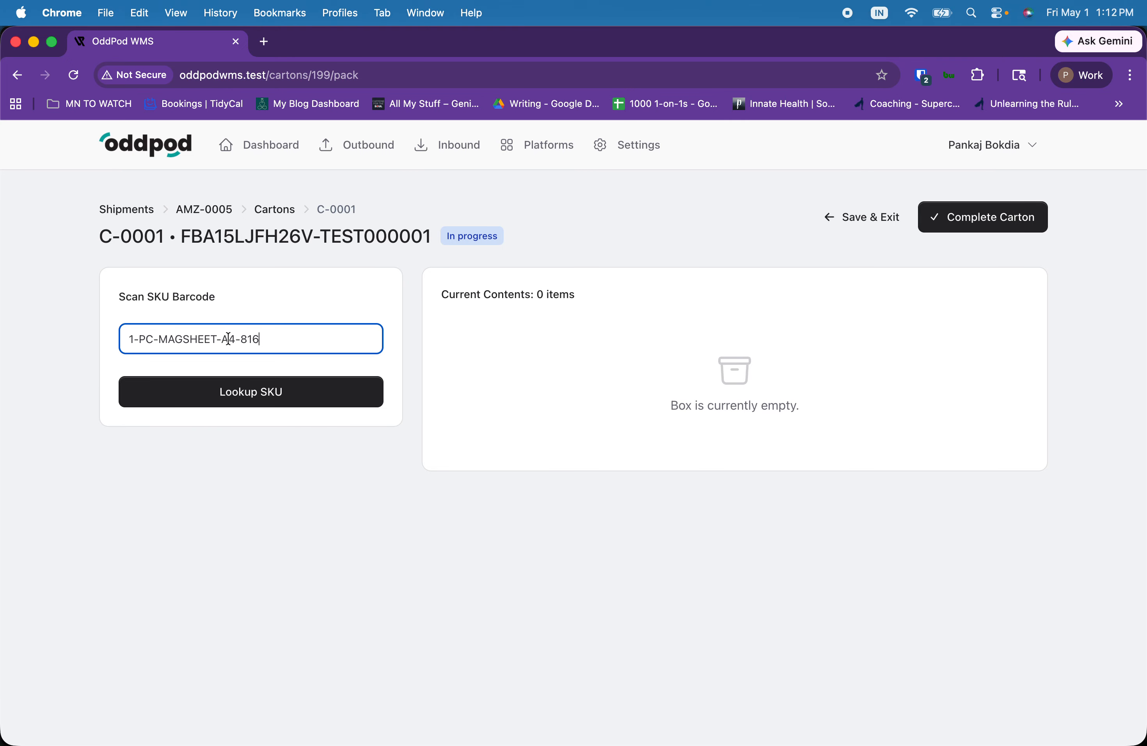
key("Return")
Step: Try to look up the Space Dino bookends for the carton by ASIN B0CP581HMG, copied from the Numbers spreadsheet
key("super+Tab")
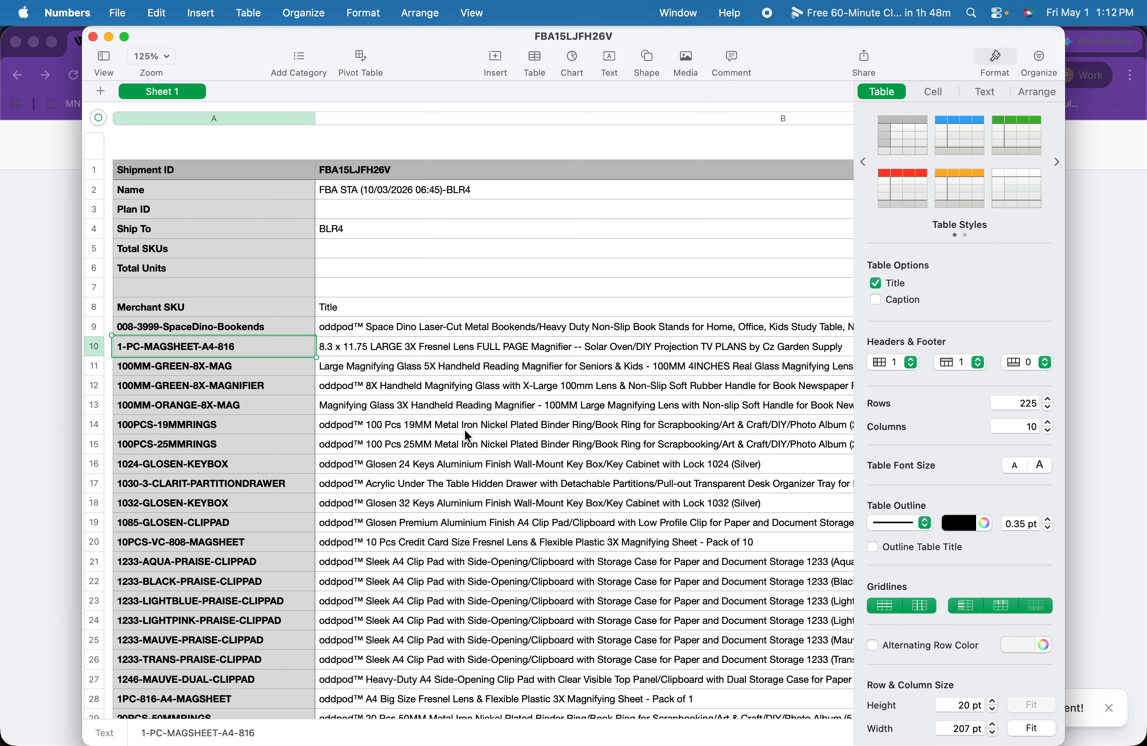
scroll(464, 428, "right", 15)
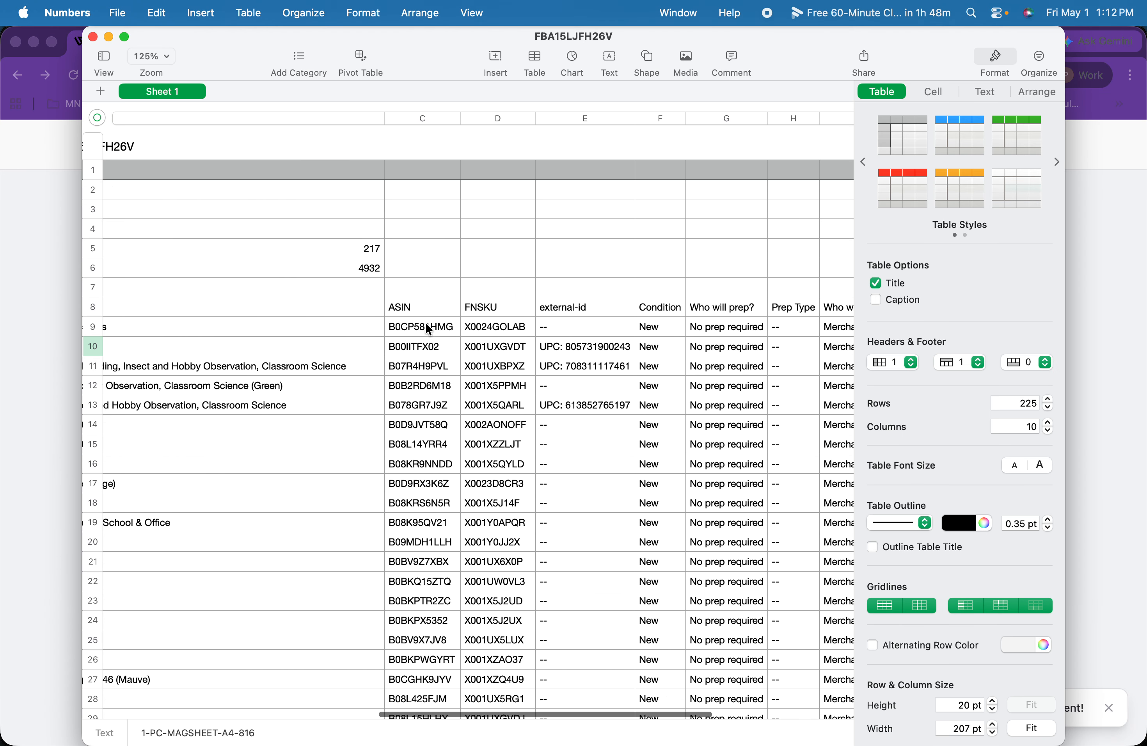
left_click(429, 329)
key("super+c")
key("super+Tab")
key("super+v")
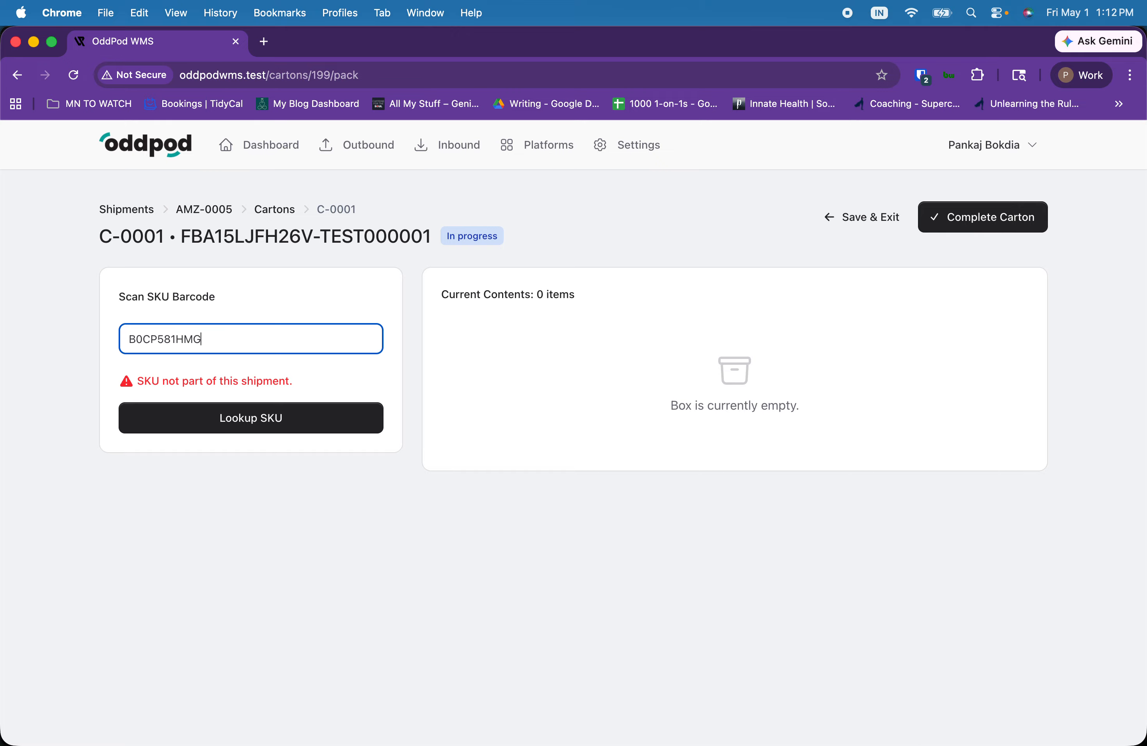
key("Return")
Step: Look up the Space Dino bookends for the carton by FNSKU X0024GOLAB, copied from the Numbers spreadsheet
key("super+Tab")
left_click(494, 324)
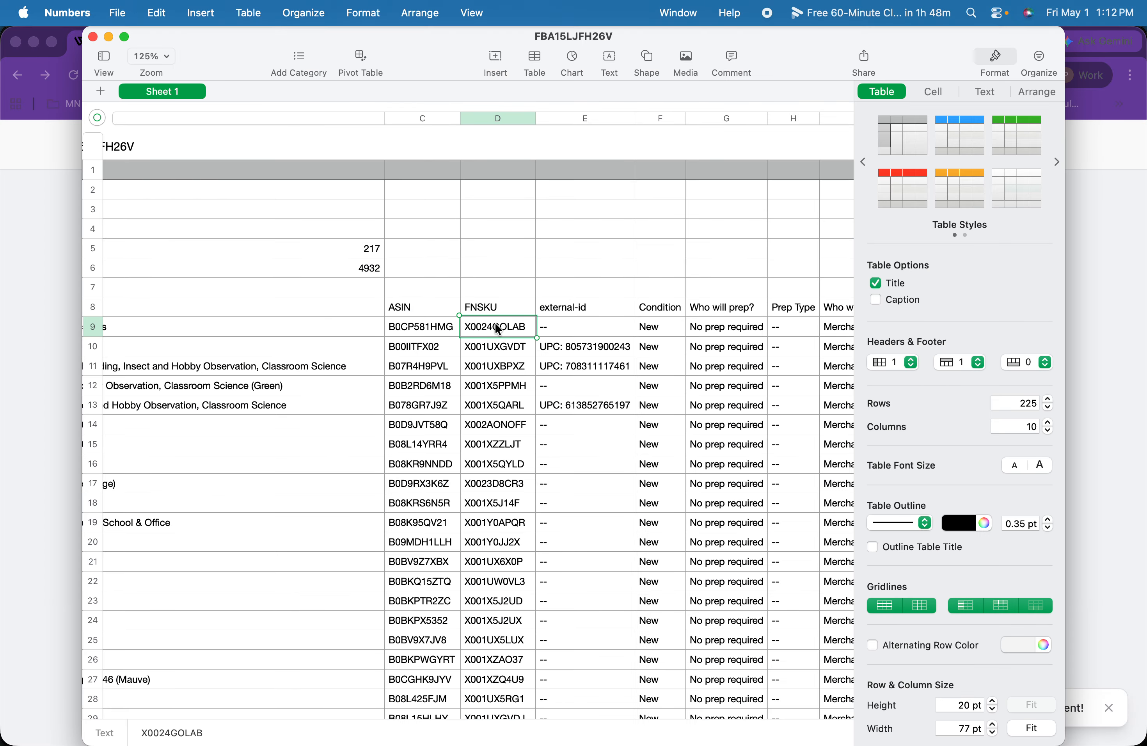
key("super+c")
key("super+Tab")
key("super+v")
key("Return")
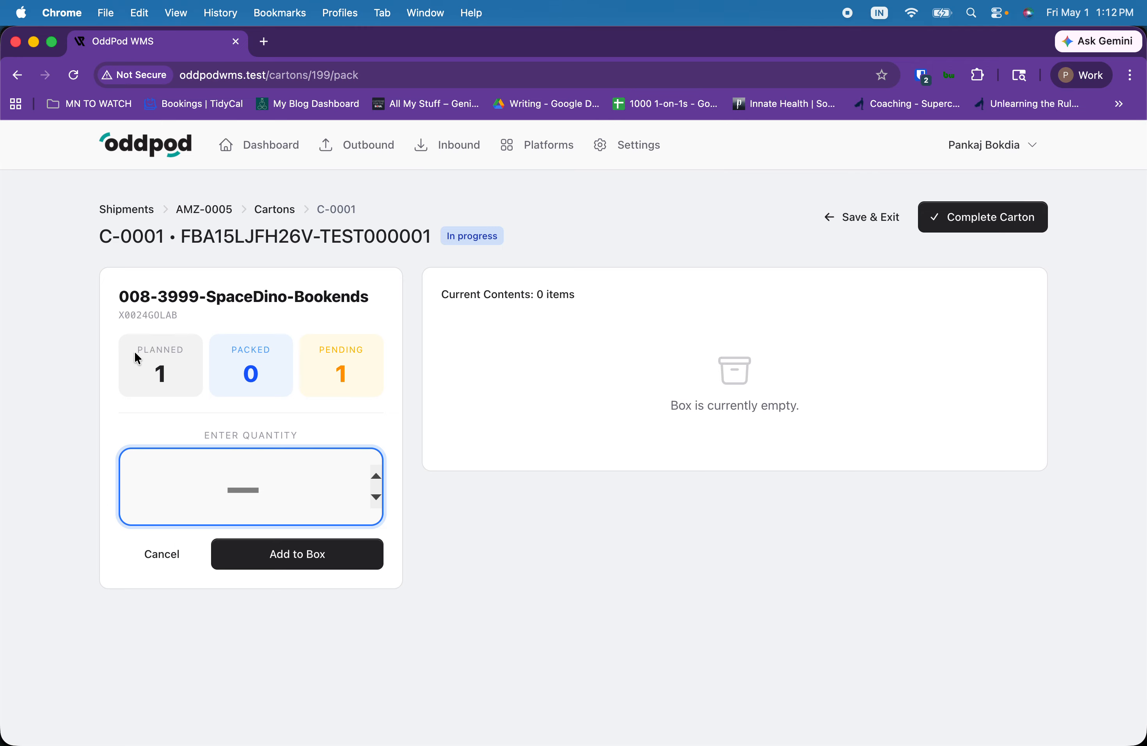
Step: Check the planned quantity of 008-3999-SpaceDino-Bookends, add 1 unit to carton C-0001 and check its contents entry
left_click_drag(137, 347, 189, 372)
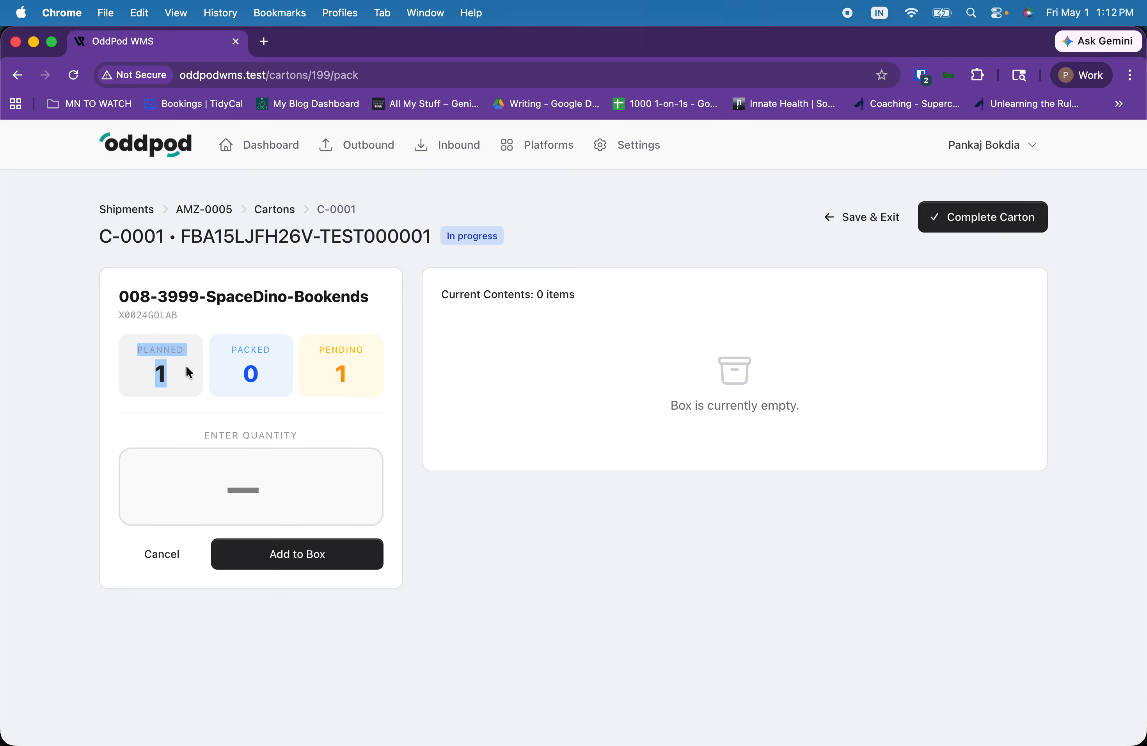
left_click(176, 388)
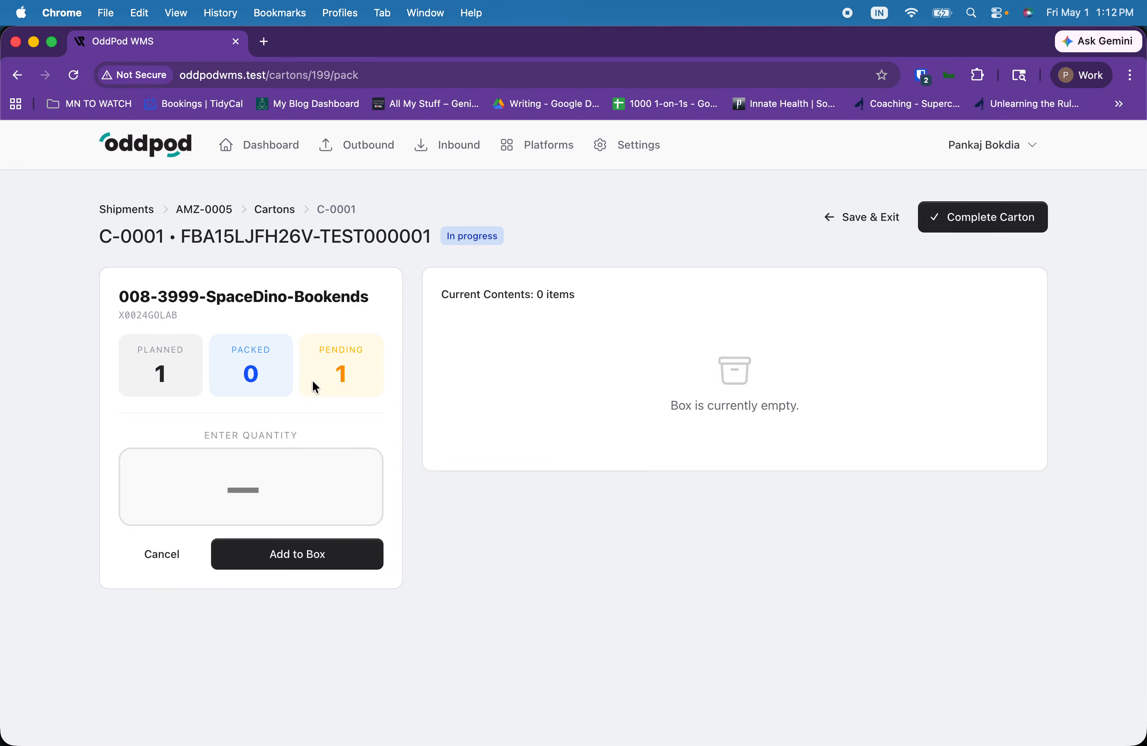
left_click(243, 483)
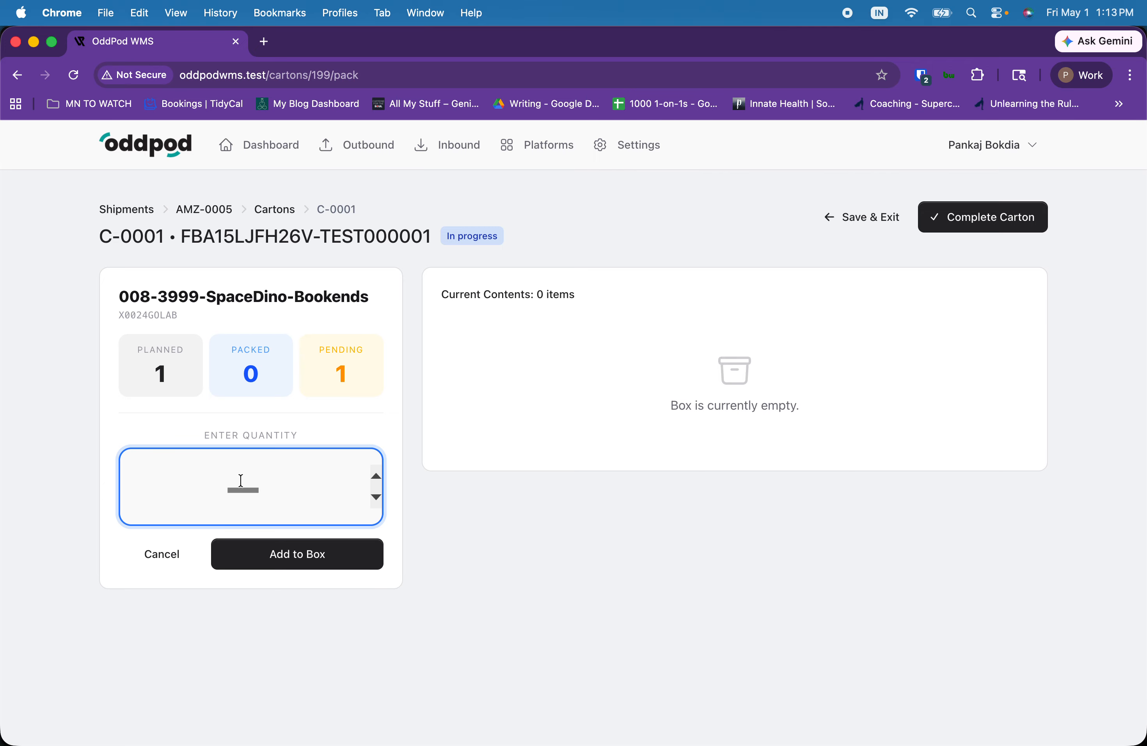
type("1")
left_click(265, 552)
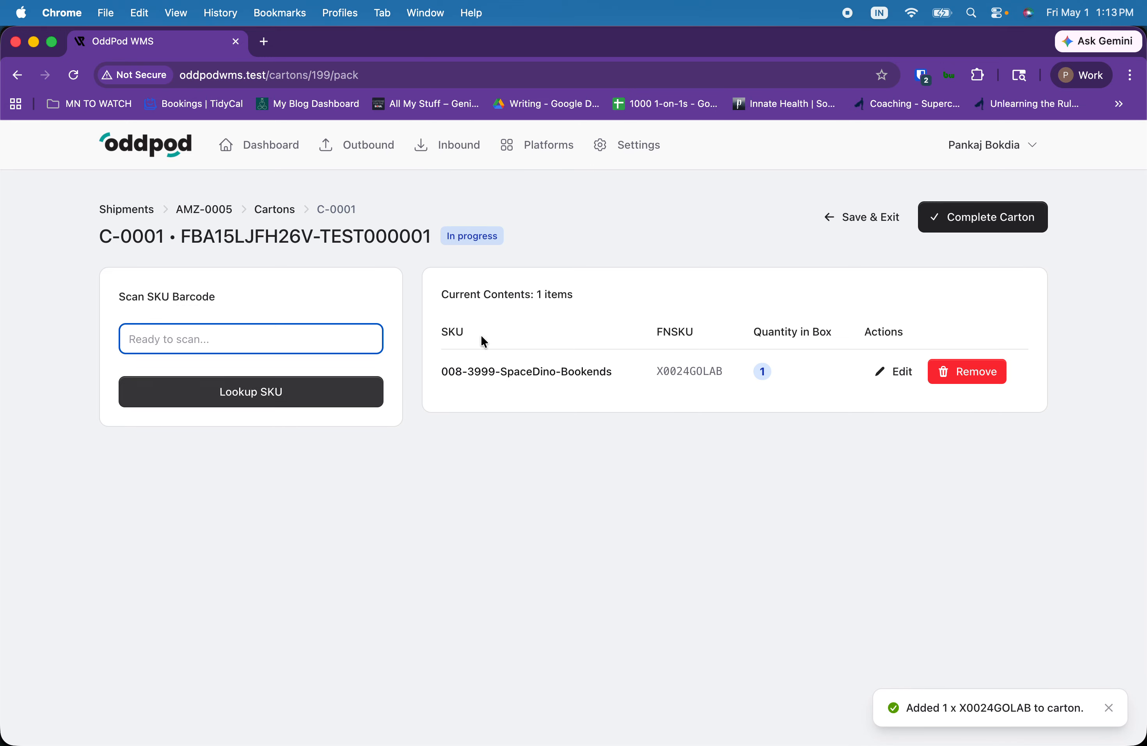
left_click_drag(616, 378, 422, 363)
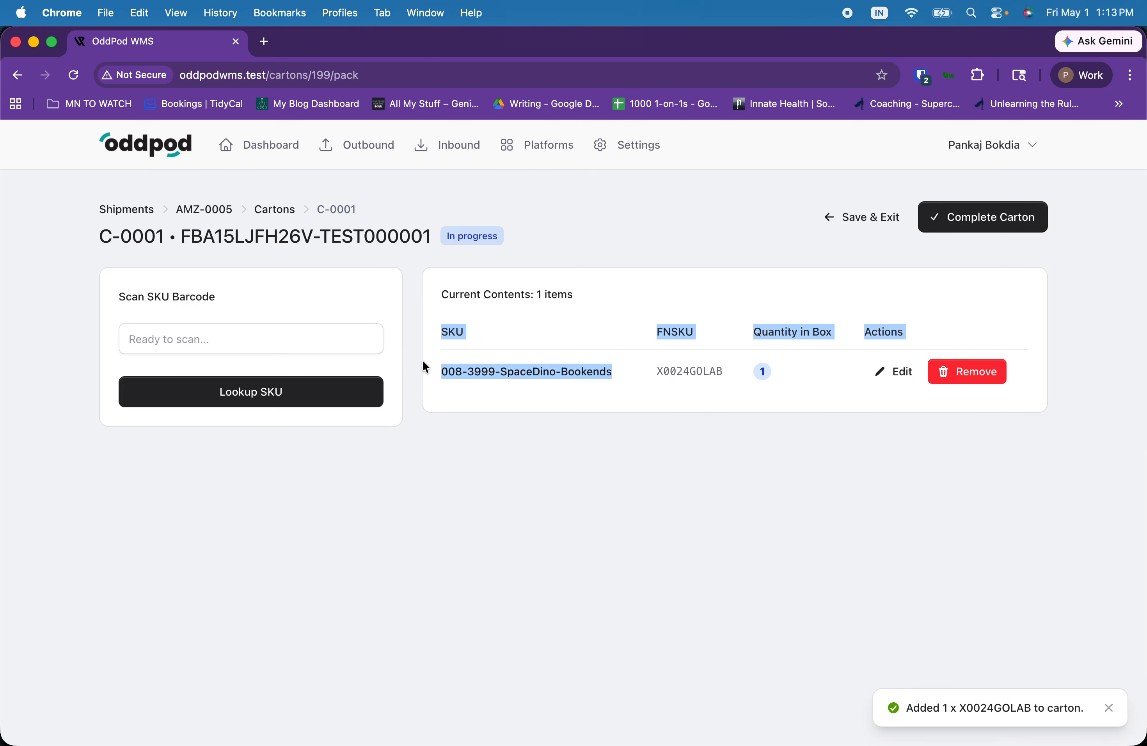
left_click(566, 379)
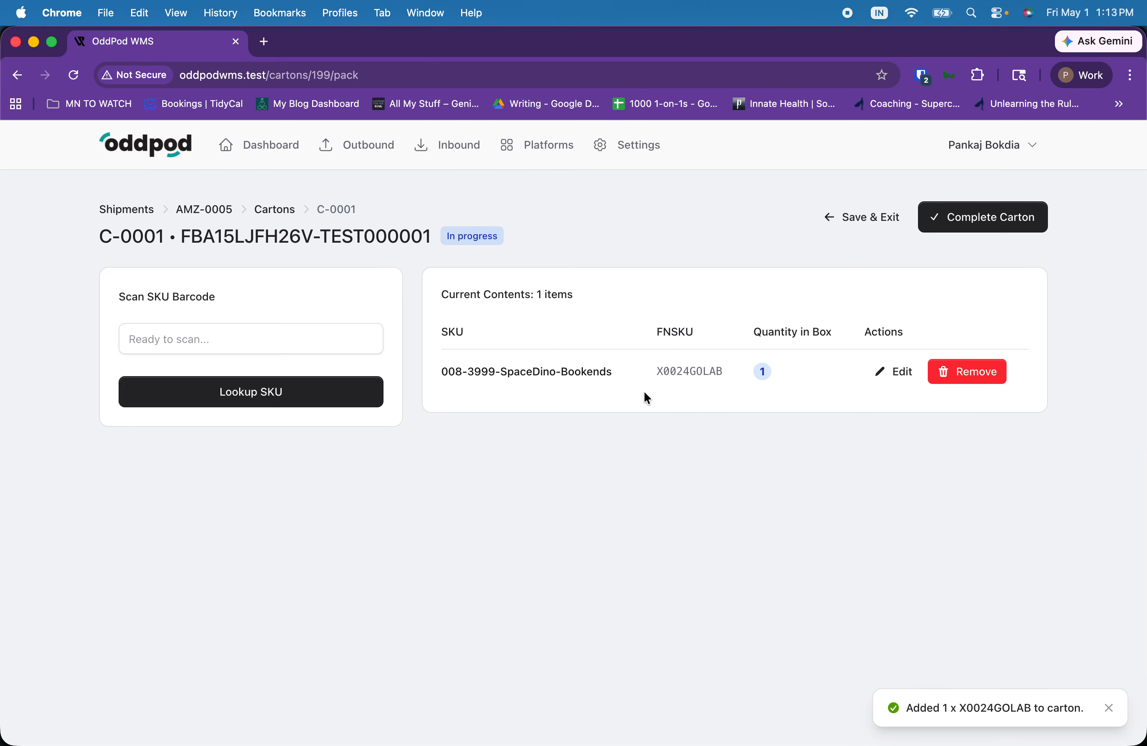
Step: Look up FNSKU X001X5PPMH, copied from the Numbers spreadsheet, and add 10 units of it to carton C-0001
key("super+Tab")
left_click(511, 381)
key("super+c")
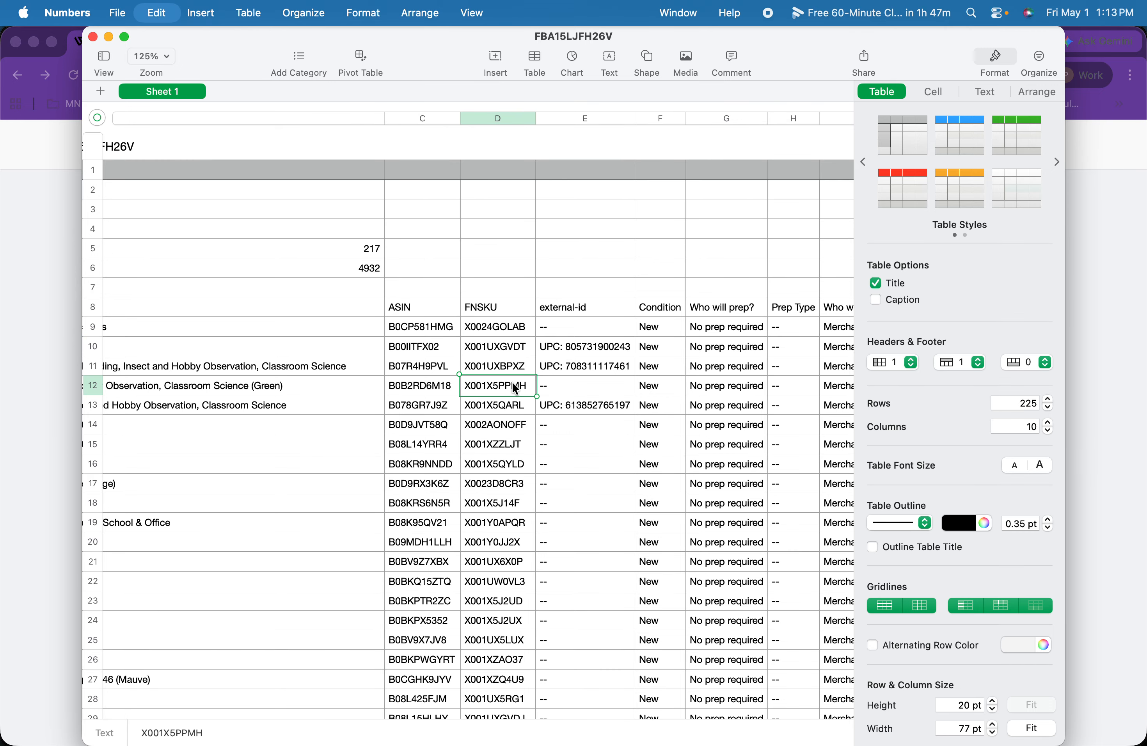
key("super+Tab")
left_click(228, 338)
key("super+v")
left_click(243, 389)
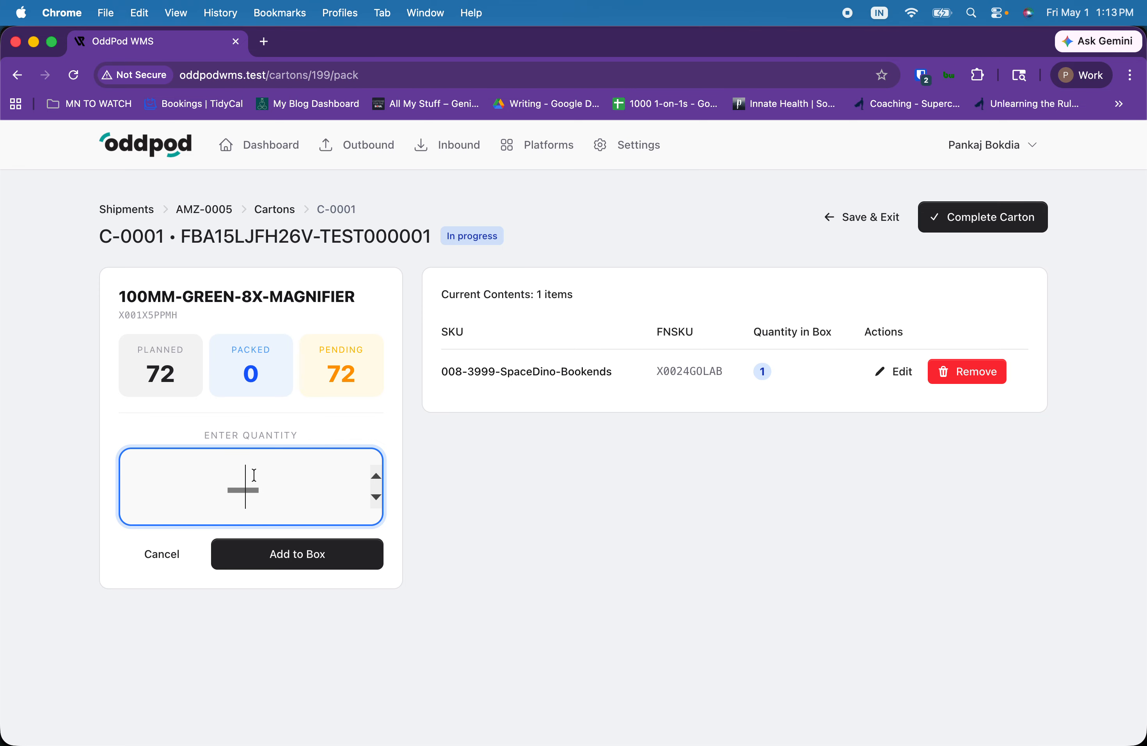
type("10")
left_click(295, 554)
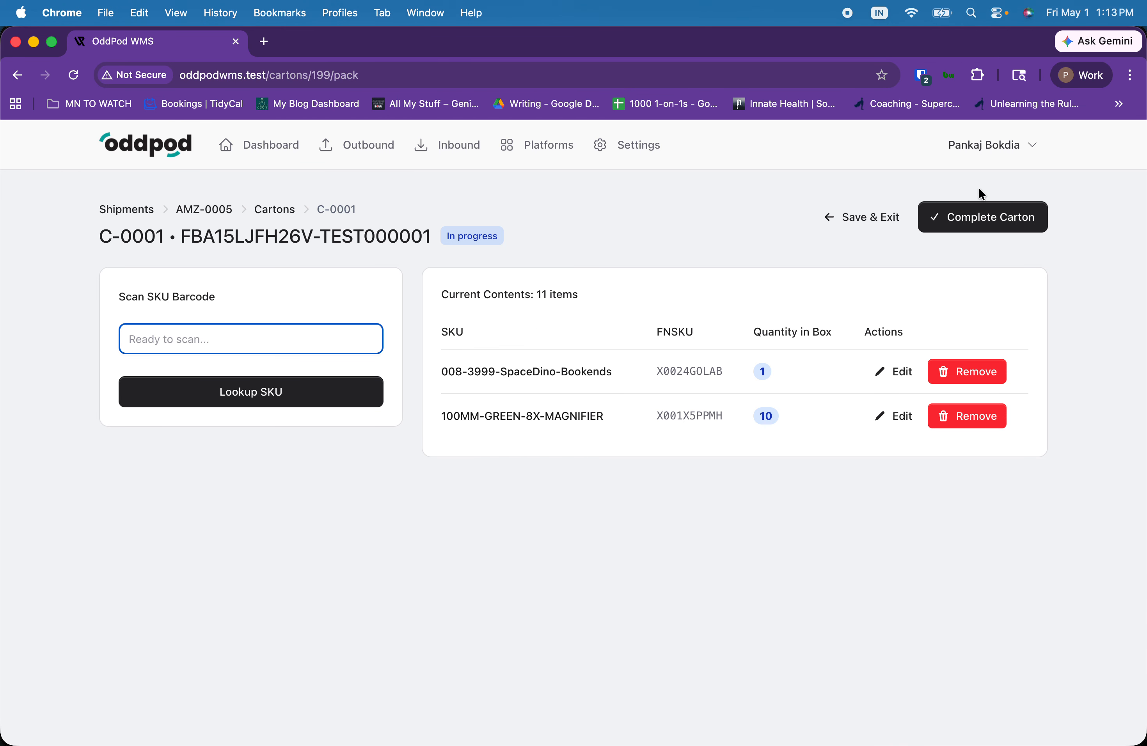
Step: Mark carton C-0001 as completed, view its sealed contents and return to the shipment's carton list
left_click(982, 218)
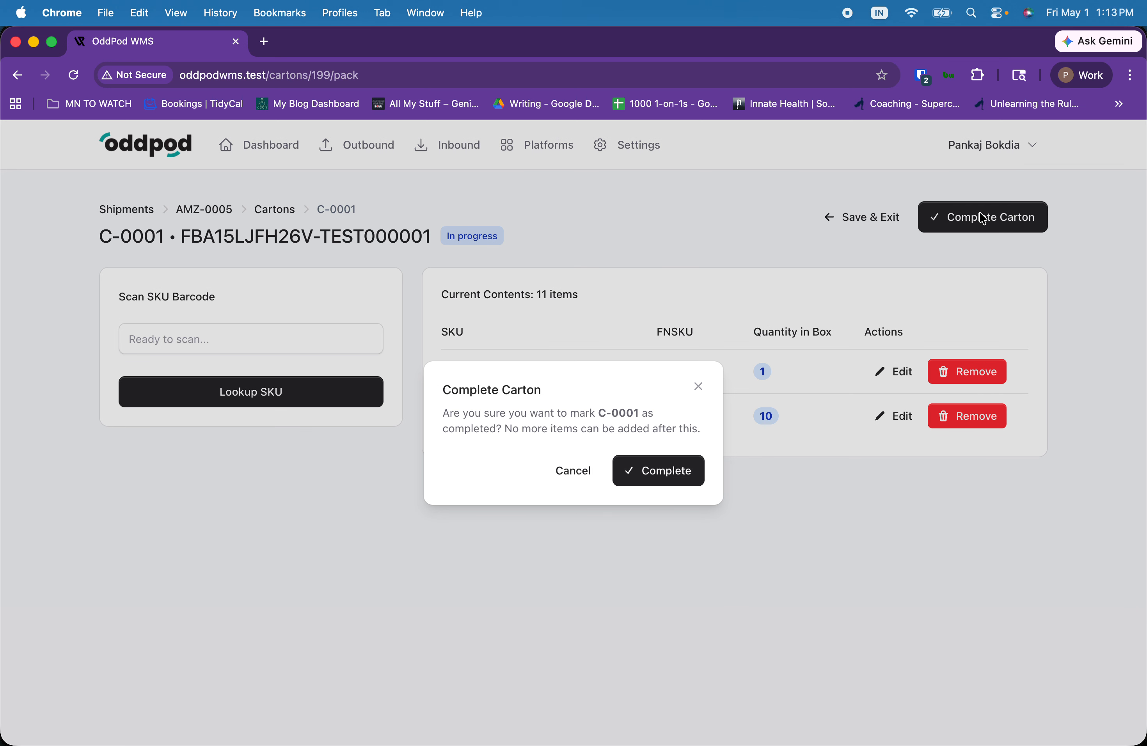
left_click(644, 481)
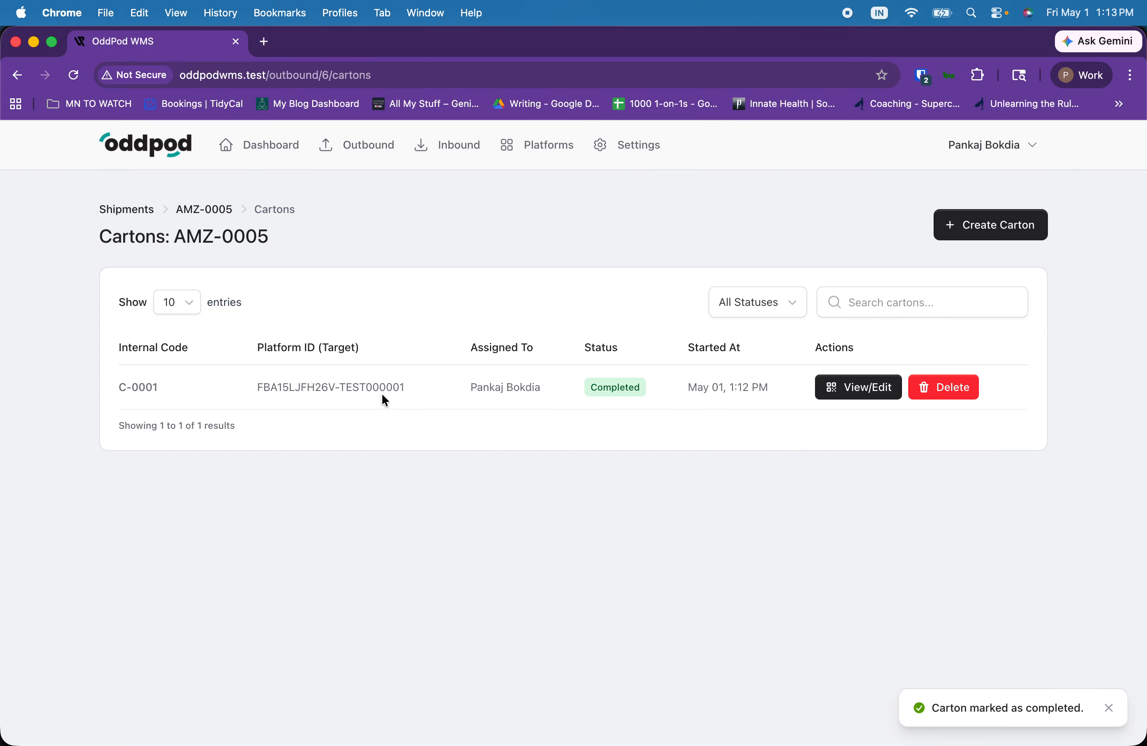
left_click_drag(407, 389, 261, 388)
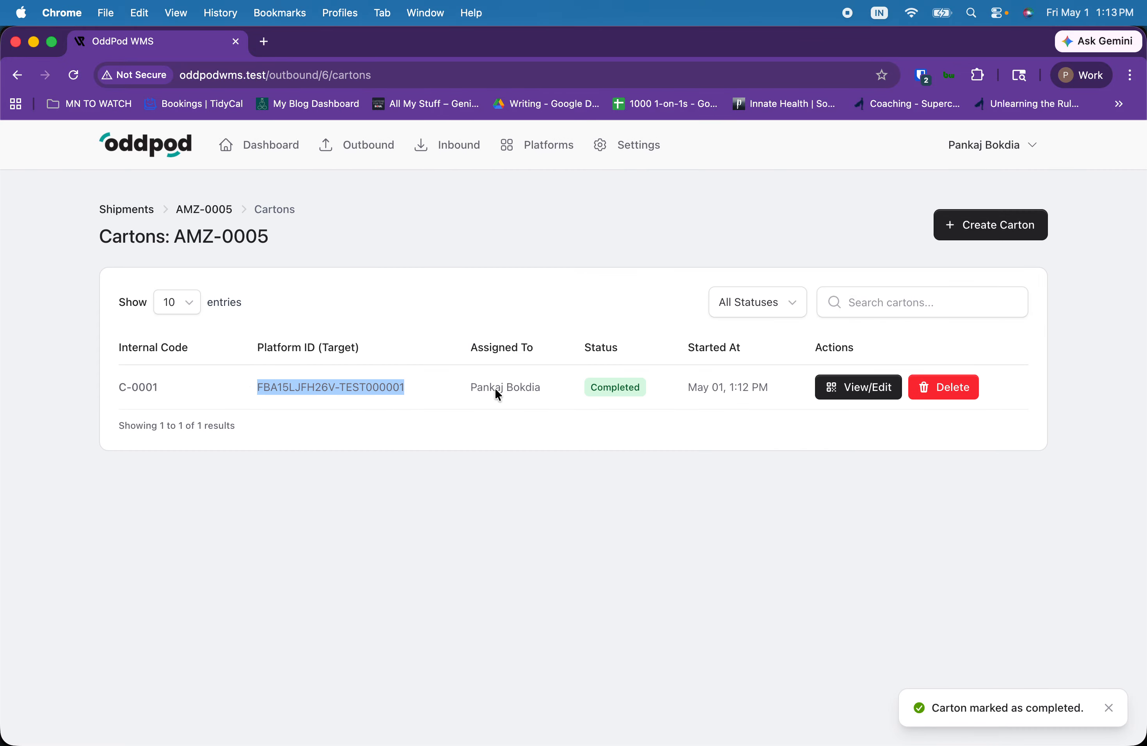
left_click(867, 387)
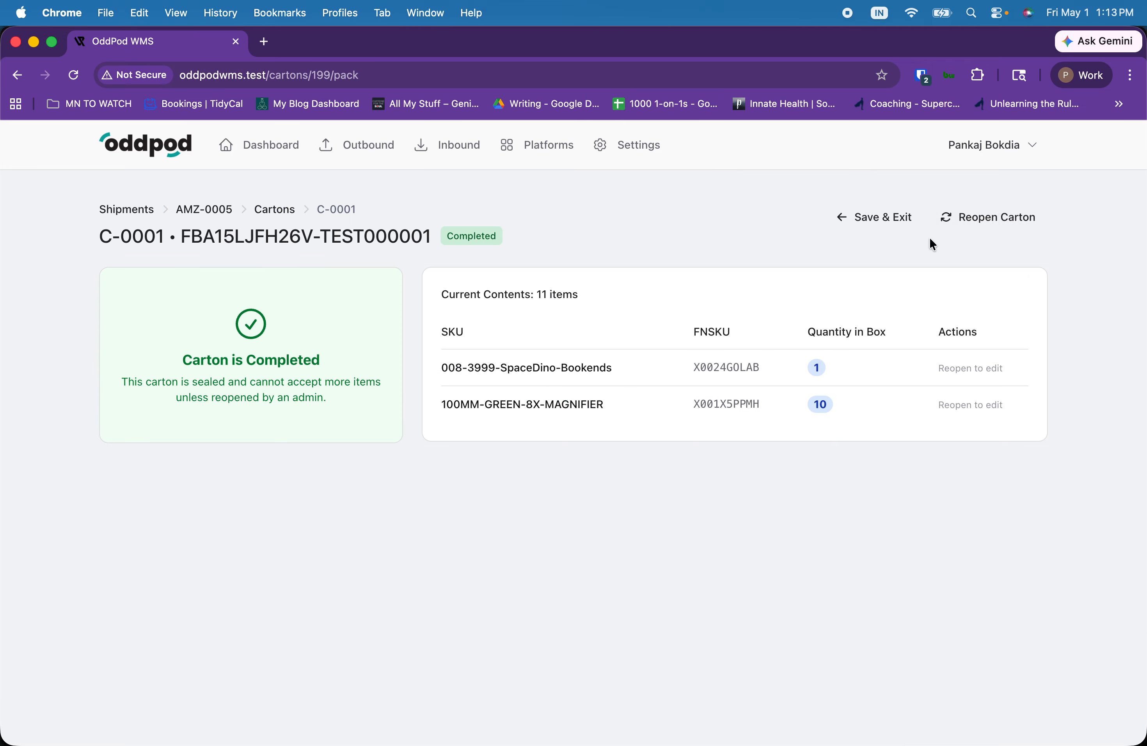
left_click(874, 217)
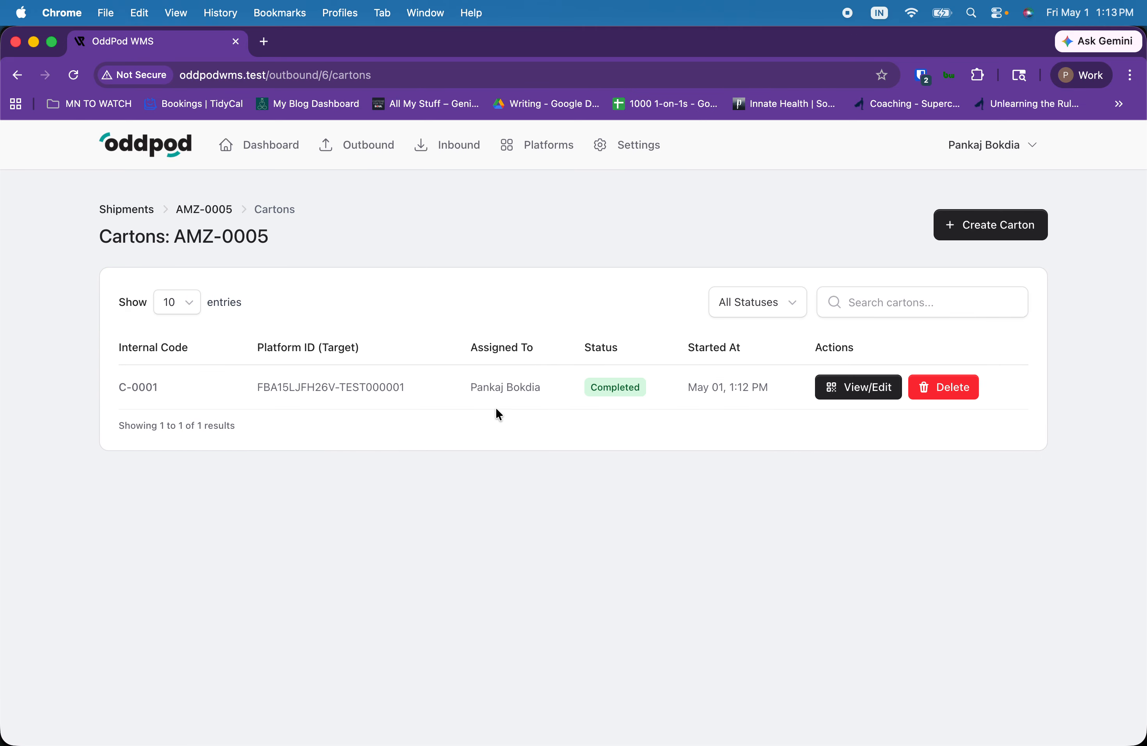
Step: Create carton C-0002 with the platform carton ID FBA15LJFH26V-TEST000002 and start packing it
left_click_drag(415, 390, 260, 389)
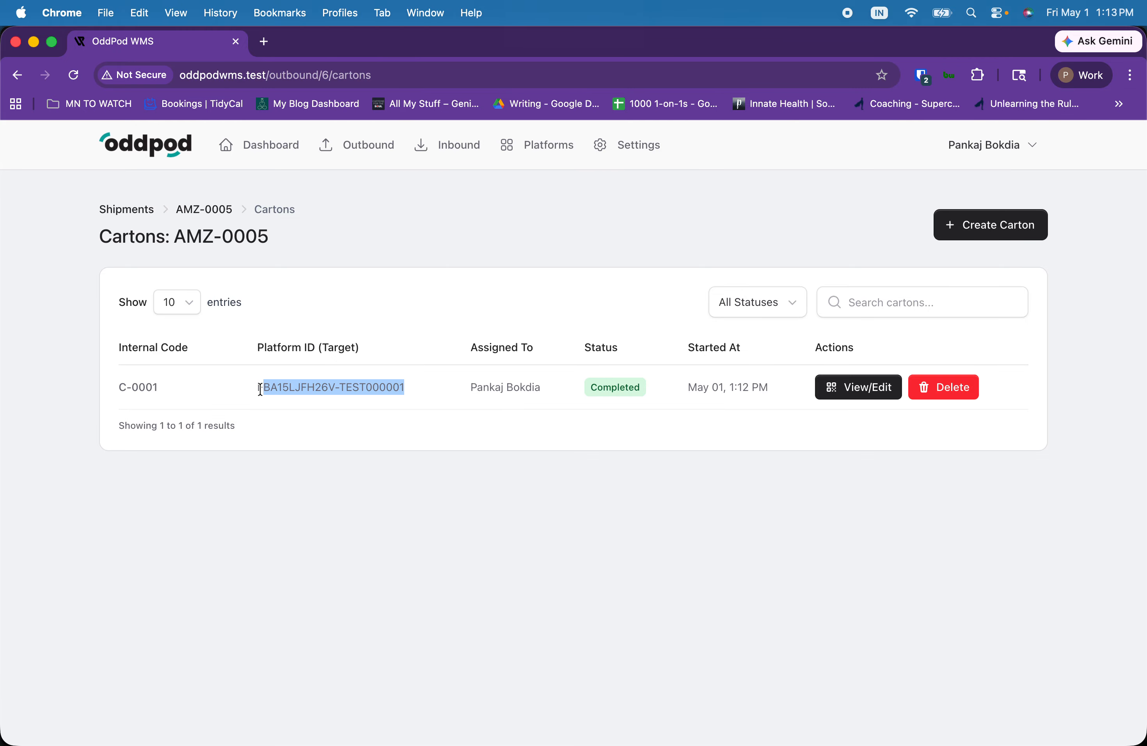
left_click(973, 219)
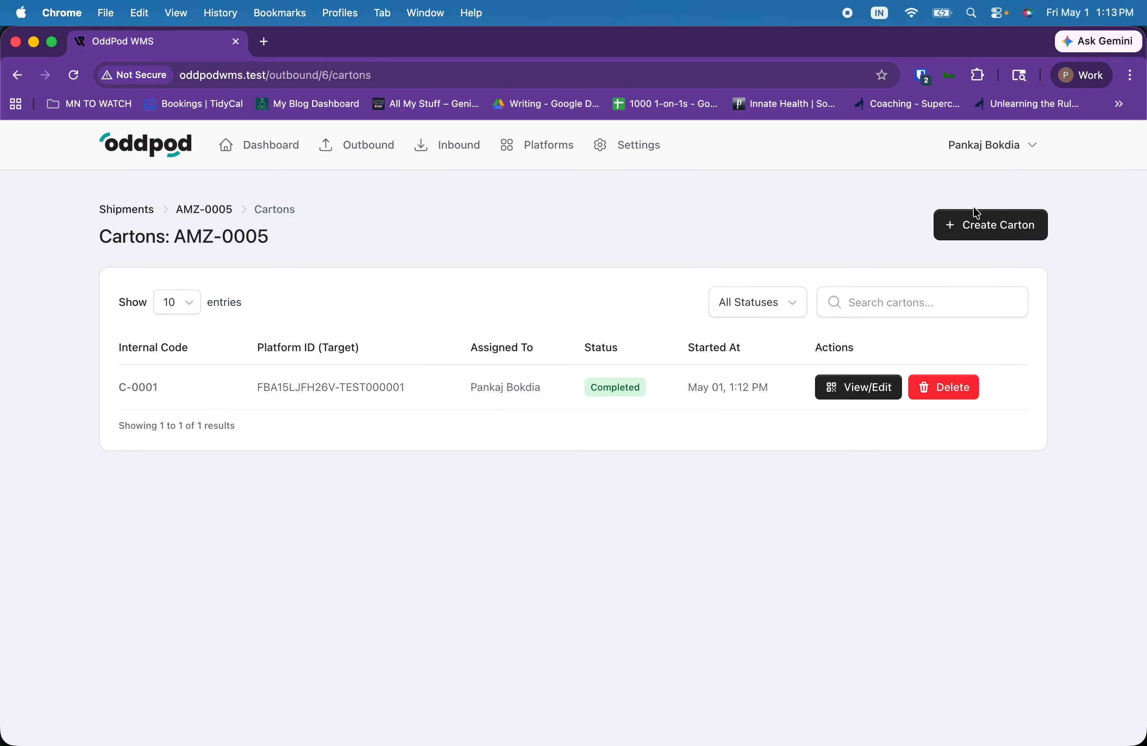
left_click(686, 401)
type("FBA15LJFH26V-TEST000002")
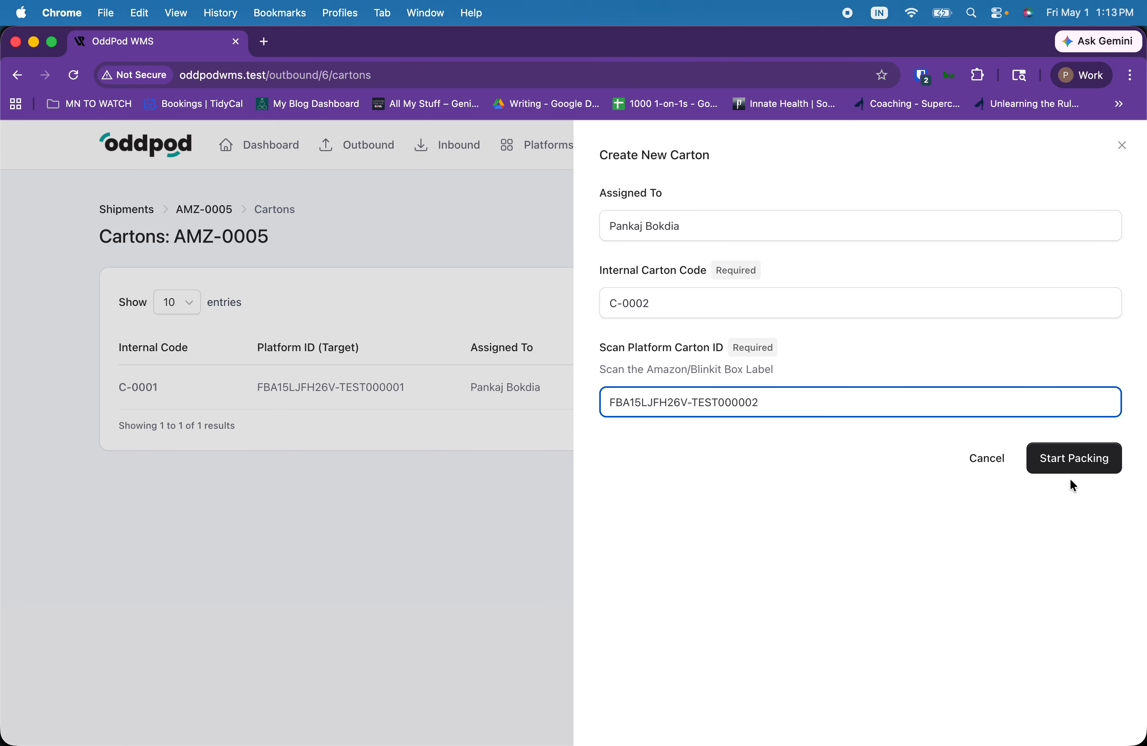
left_click(1085, 464)
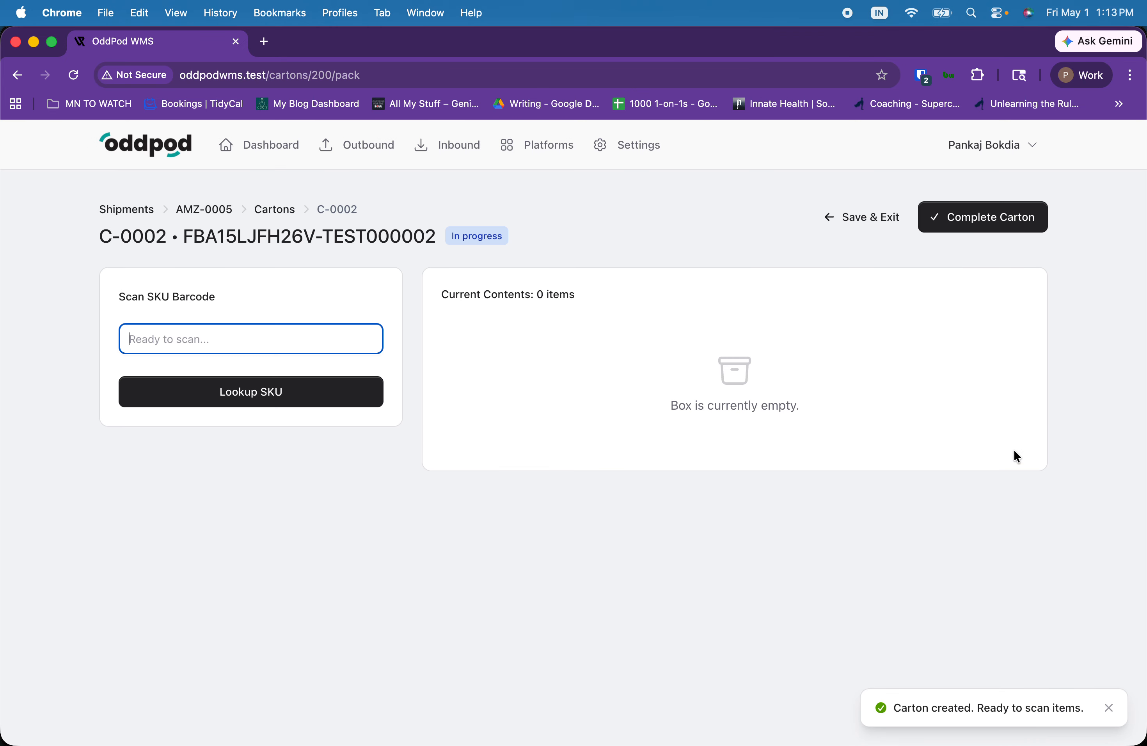
Step: Look up FNSKU X001X5QYLD, copied from the Numbers spreadsheet, and add 10 units of it to carton C-0002
key("super+Tab")
left_click(501, 467)
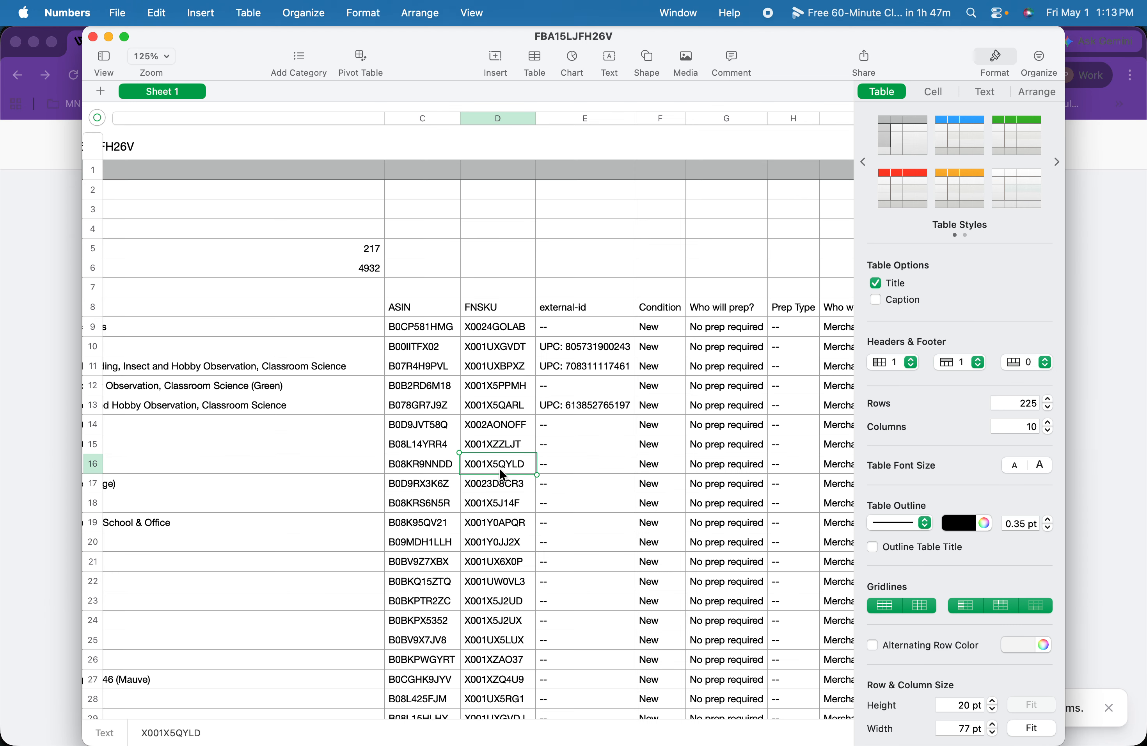
key("super+c")
key("super+Tab")
key("super+v")
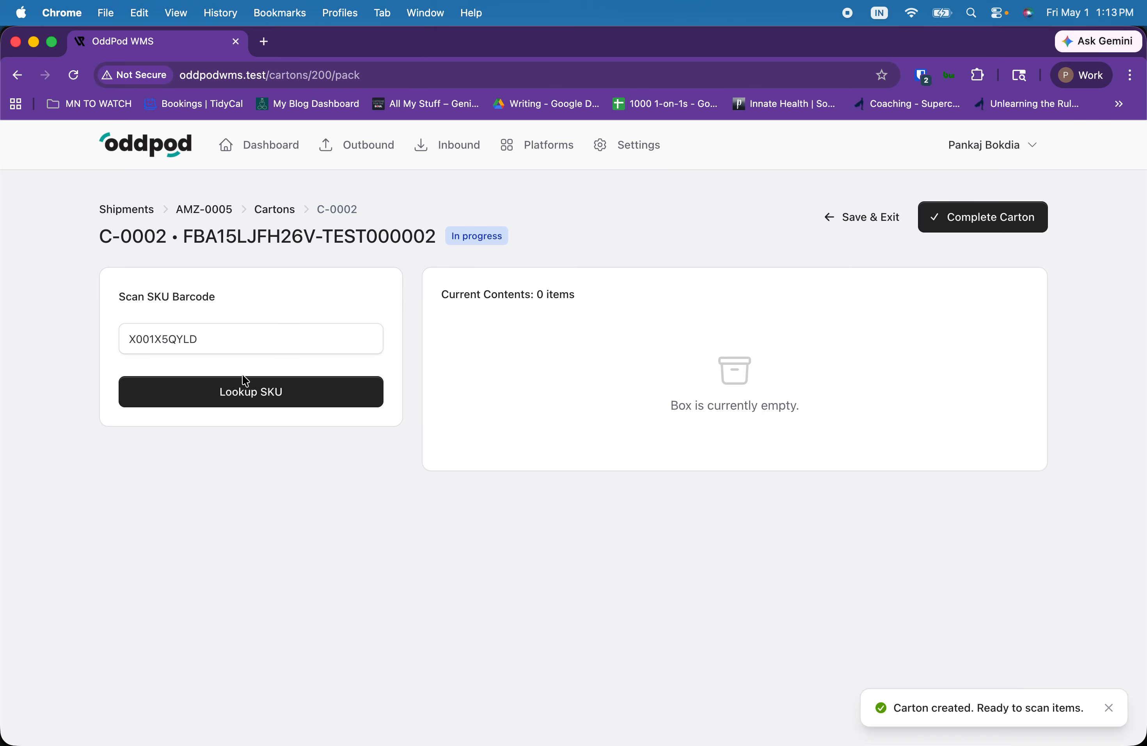
left_click(246, 395)
type("10")
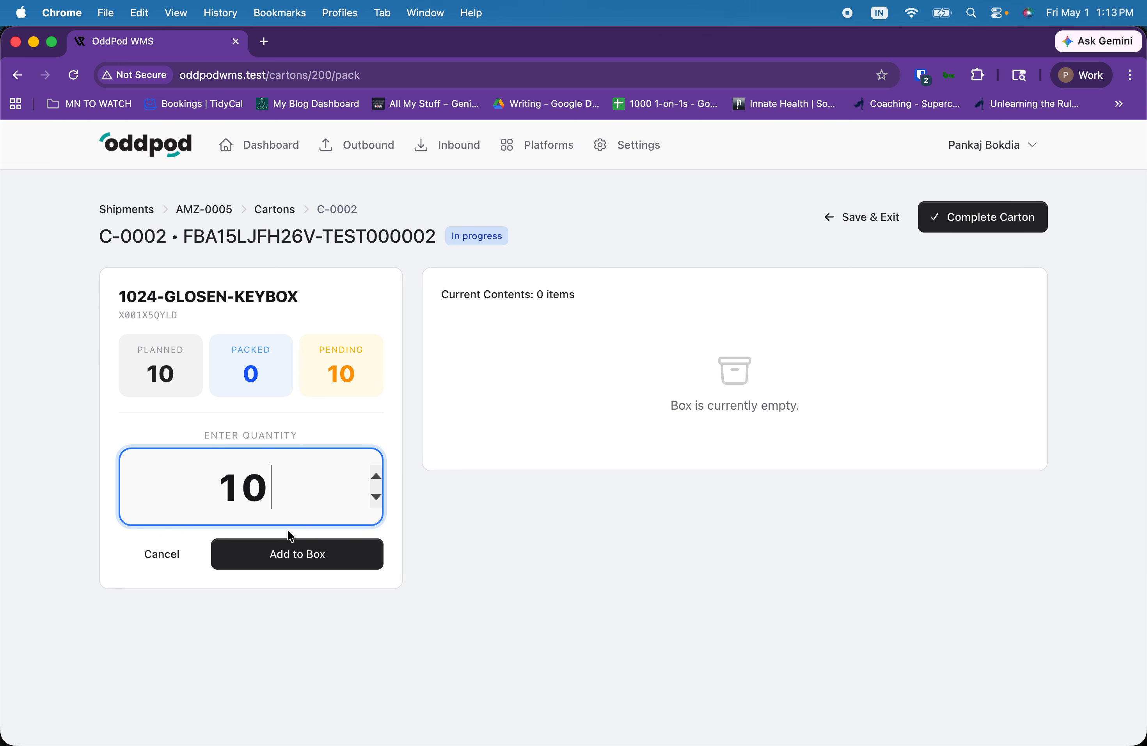
left_click(310, 556)
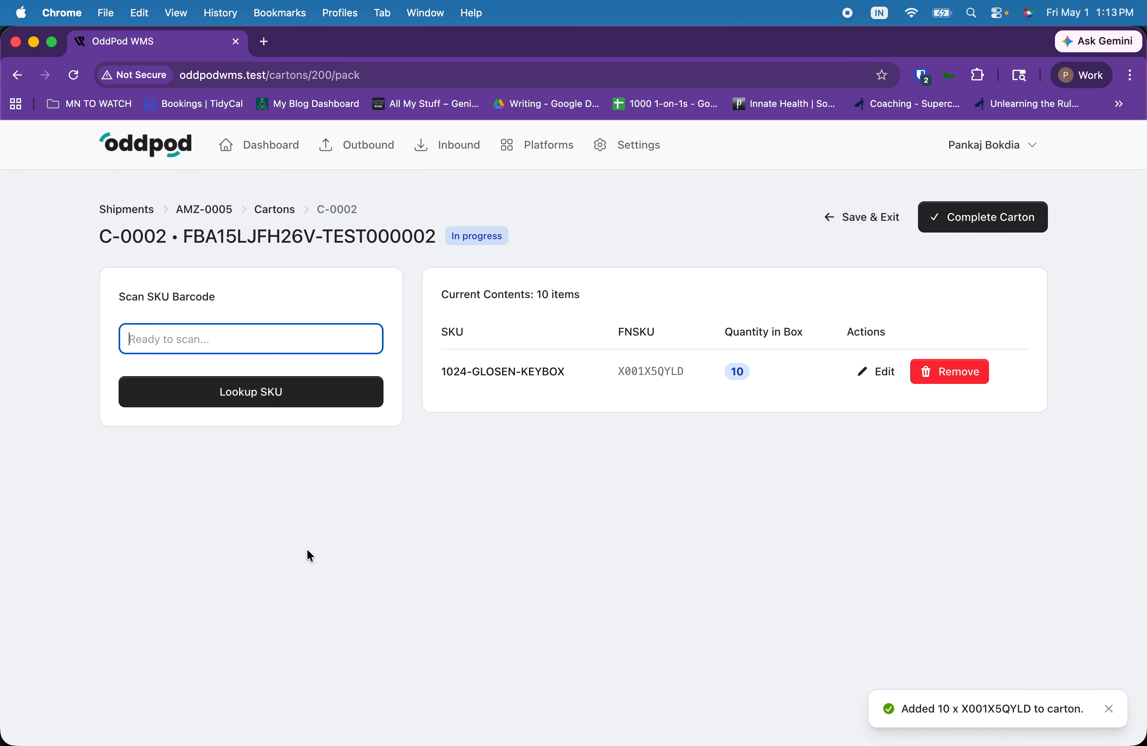
Step: Mark carton C-0002 as completed and check the packed and planned totals on shipment AMZ-0005's page
left_click(1038, 225)
left_click(674, 464)
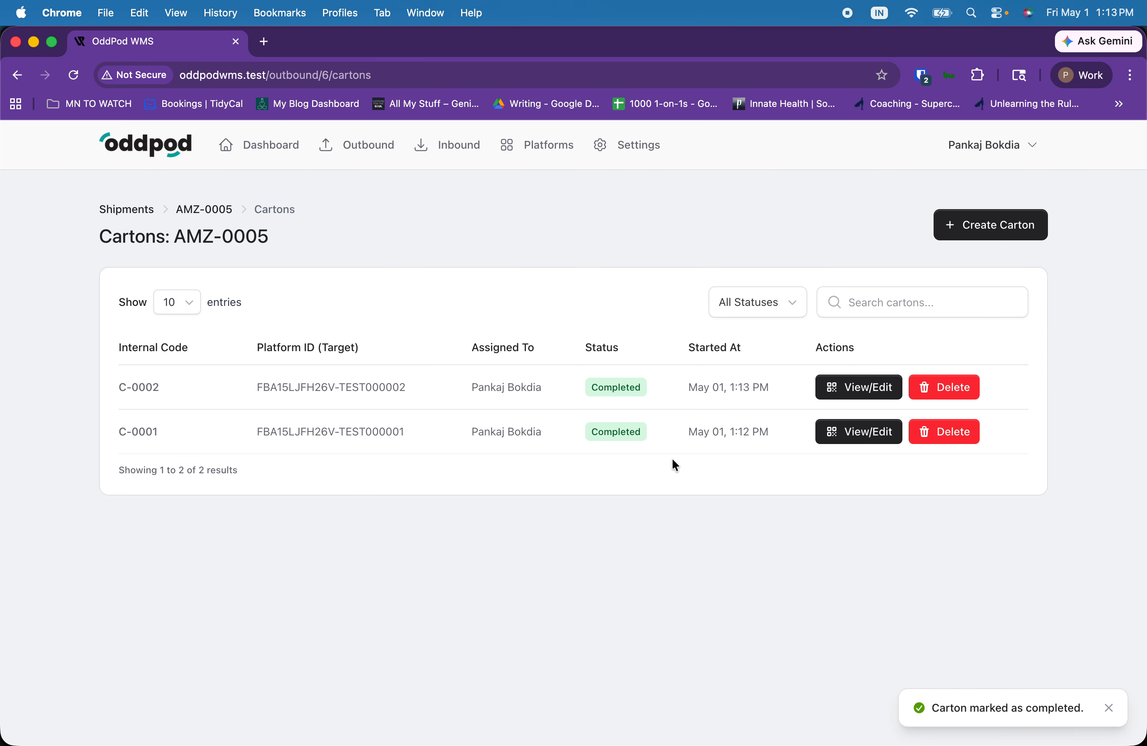
left_click(213, 210)
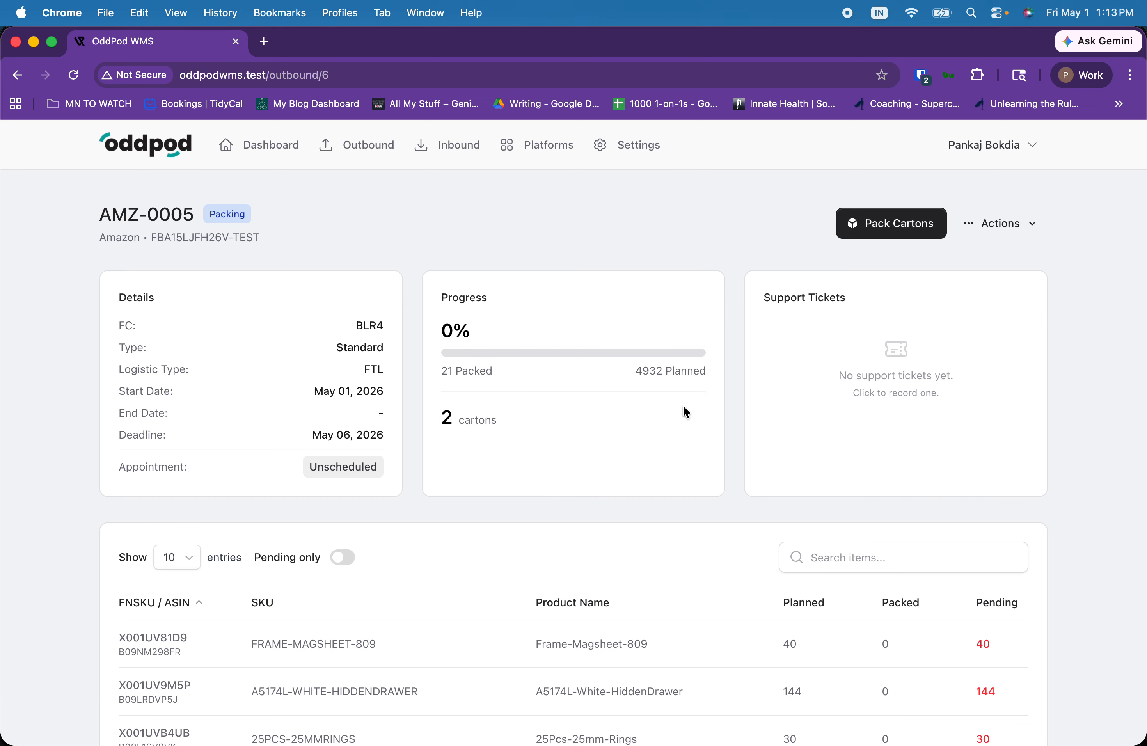
left_click_drag(436, 366, 704, 371)
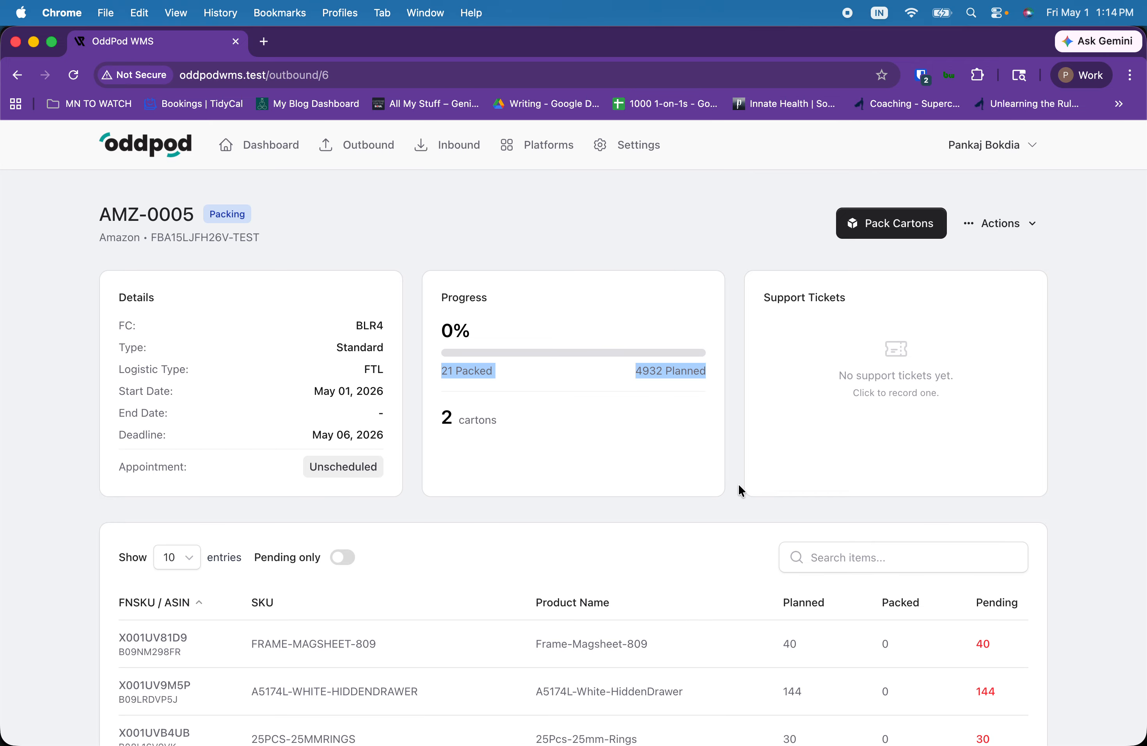
Step: Review shipment AMZ-0005's carton count, packing percentage and item quantities, turning the pending-only filter on and off again
scroll(738, 483, "down", 2)
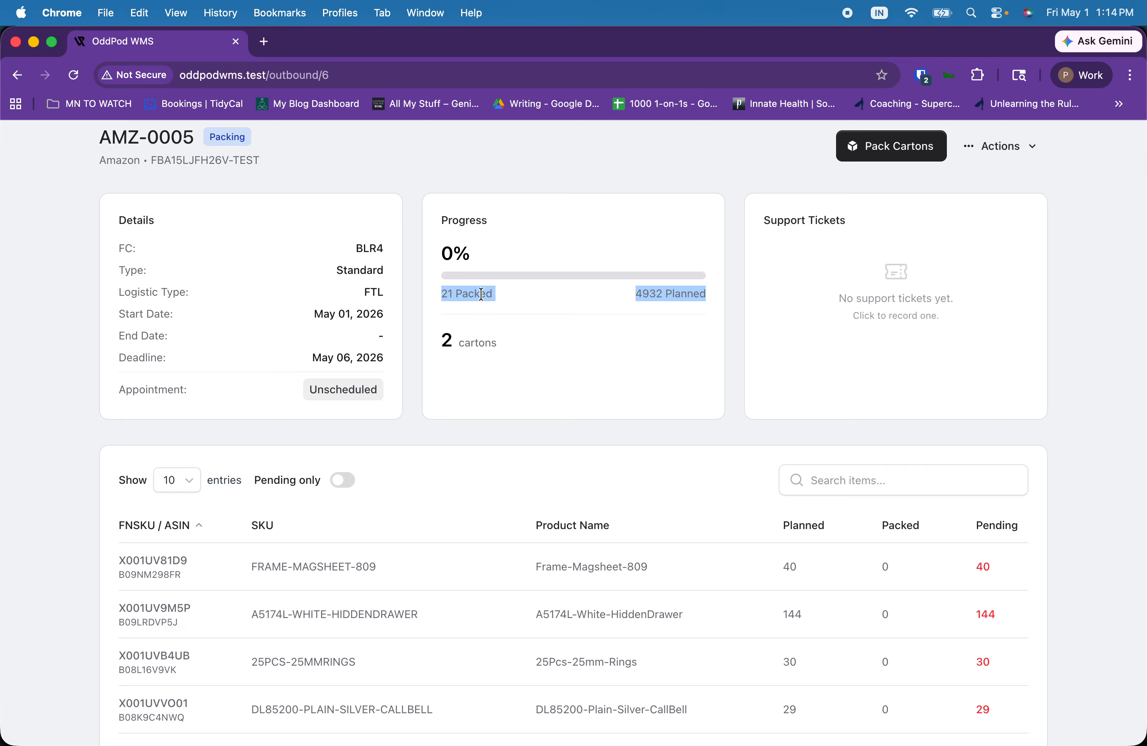
left_click_drag(442, 346, 499, 342)
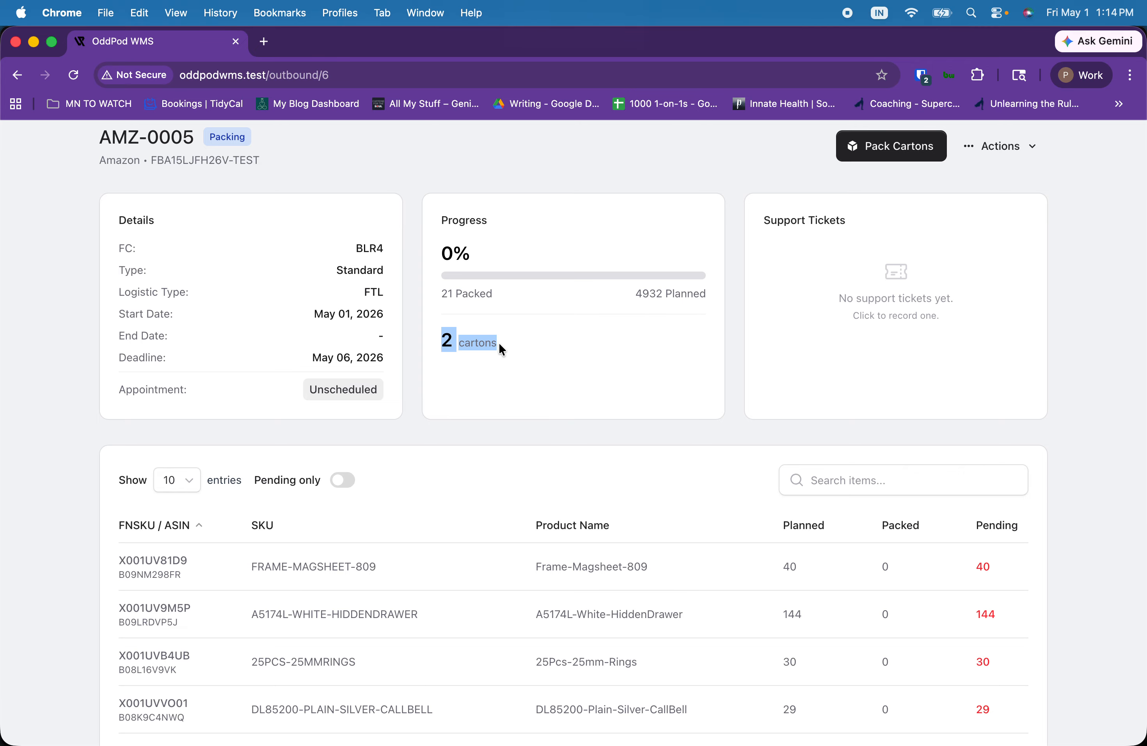
left_click(560, 426)
scroll(560, 425, "down", 5)
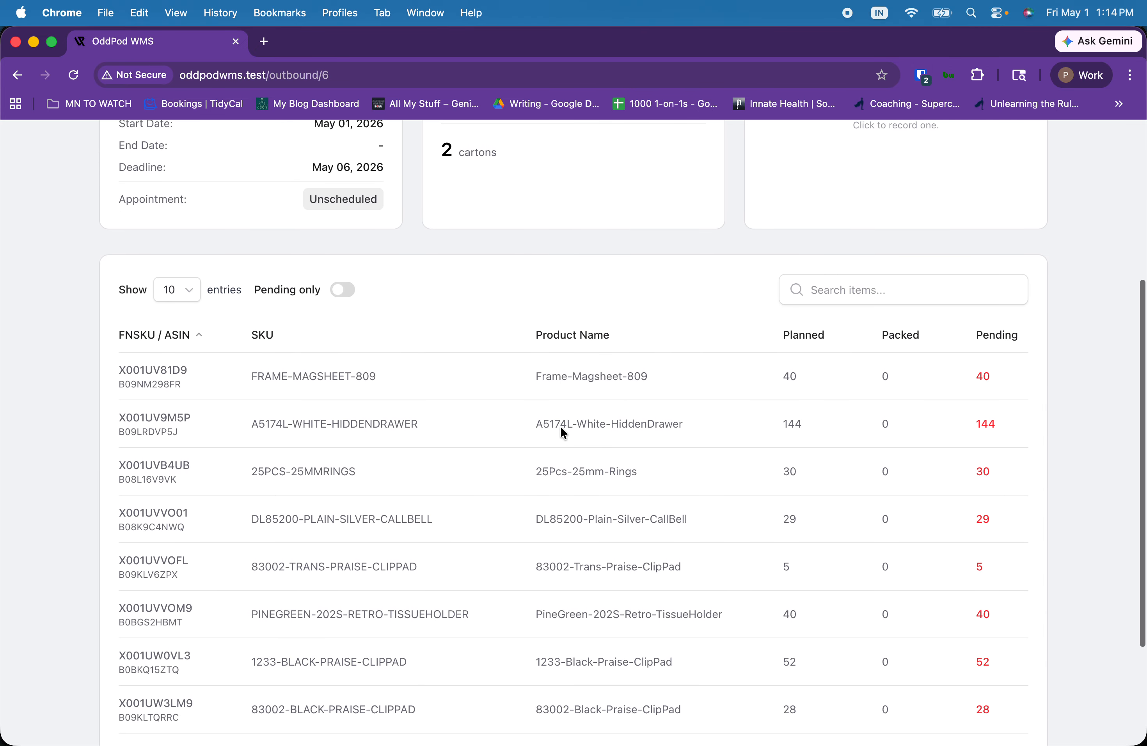
left_click(346, 294)
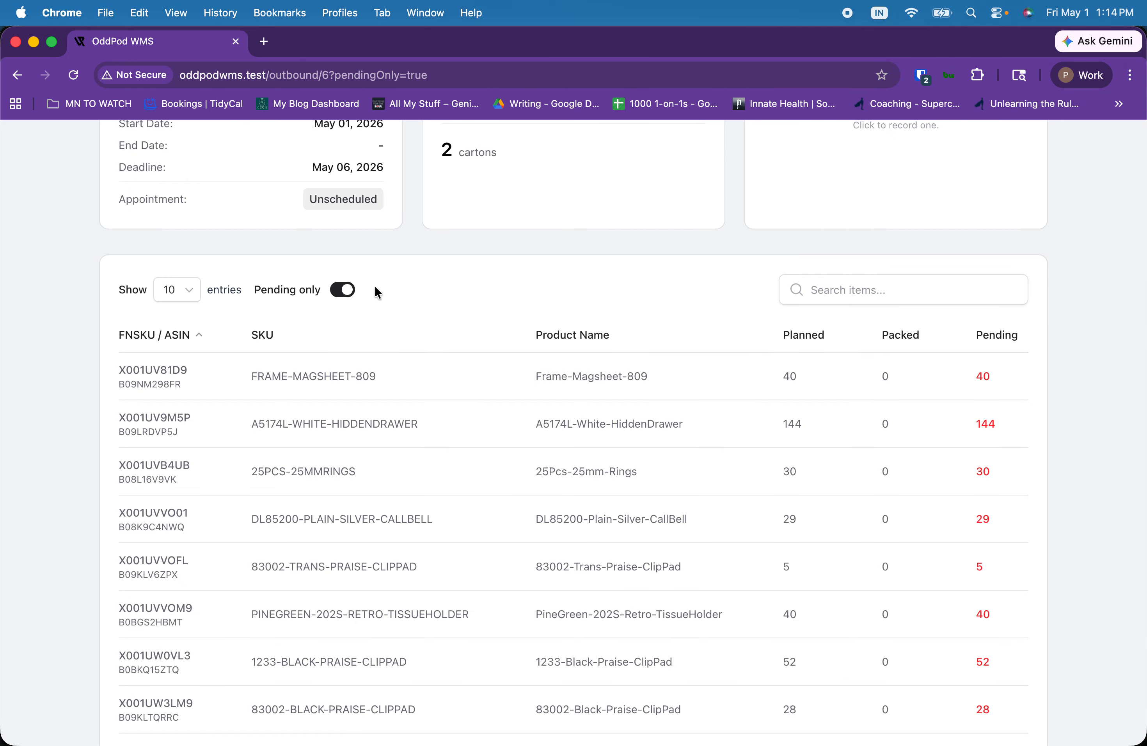
left_click(347, 293)
scroll(395, 435, "down", 3)
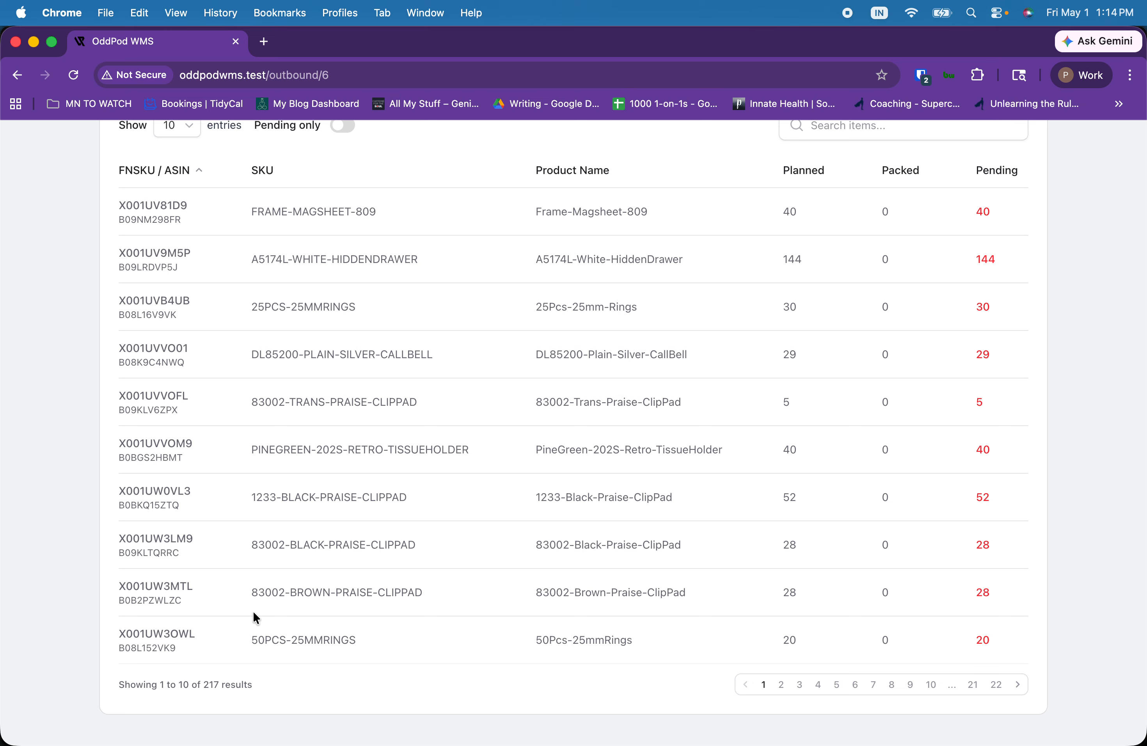
scroll(516, 333, "up", 10)
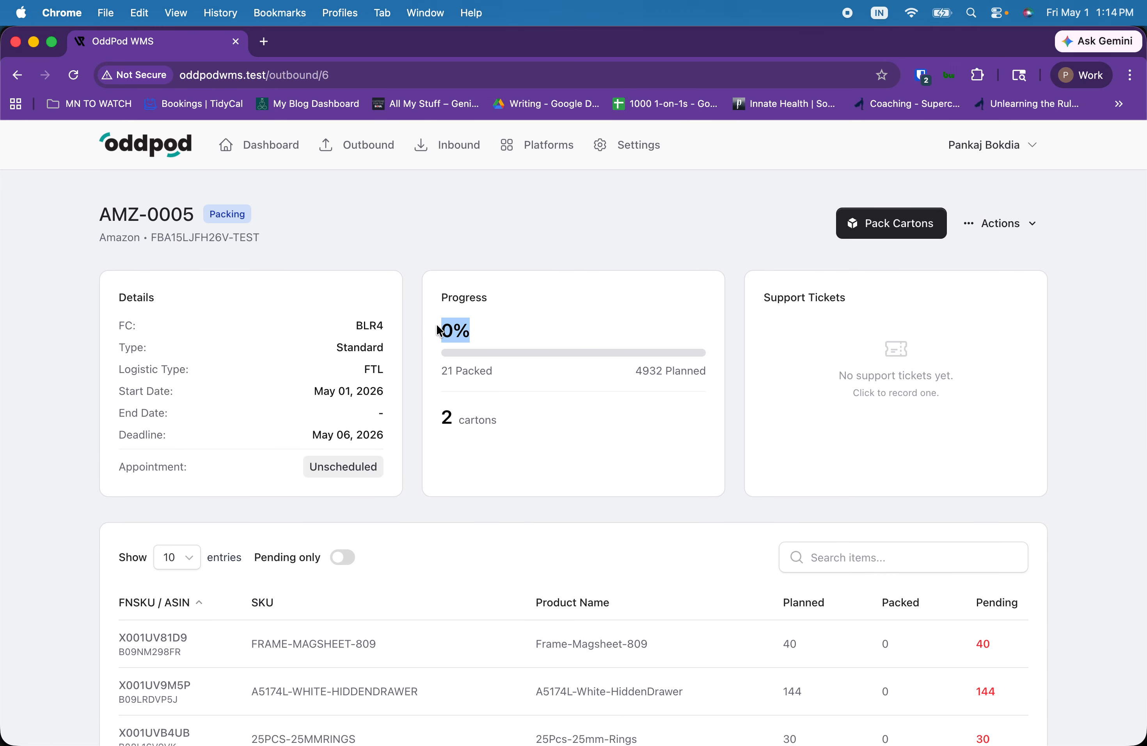
left_click(543, 480)
scroll(543, 480, "down", 10)
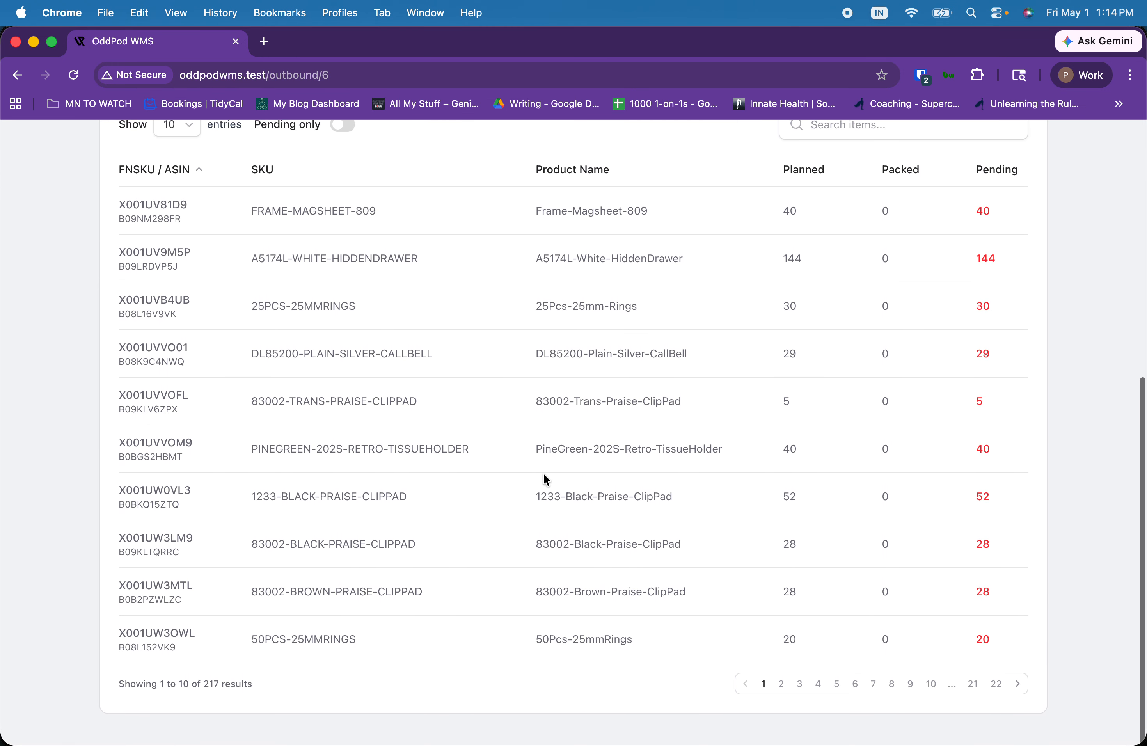
scroll(543, 474, "up", 10)
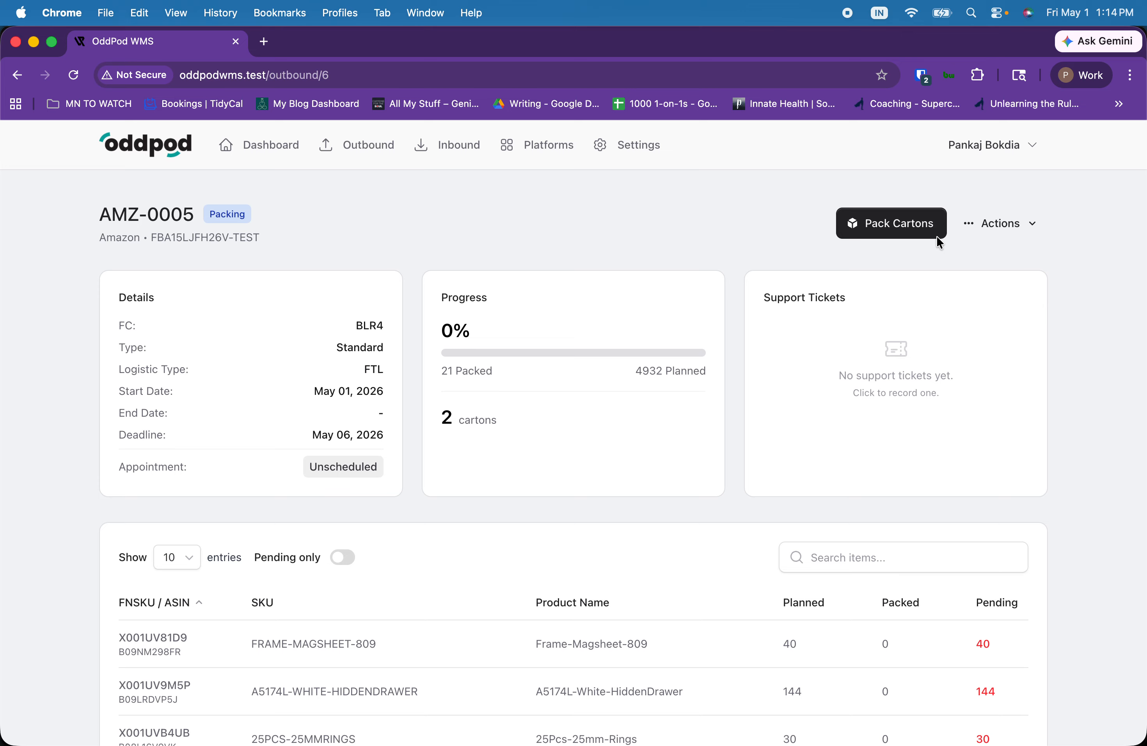
Step: View the packing, pick and pending list export options for AMZ-0005, and open and close its shipment files
left_click(1037, 241)
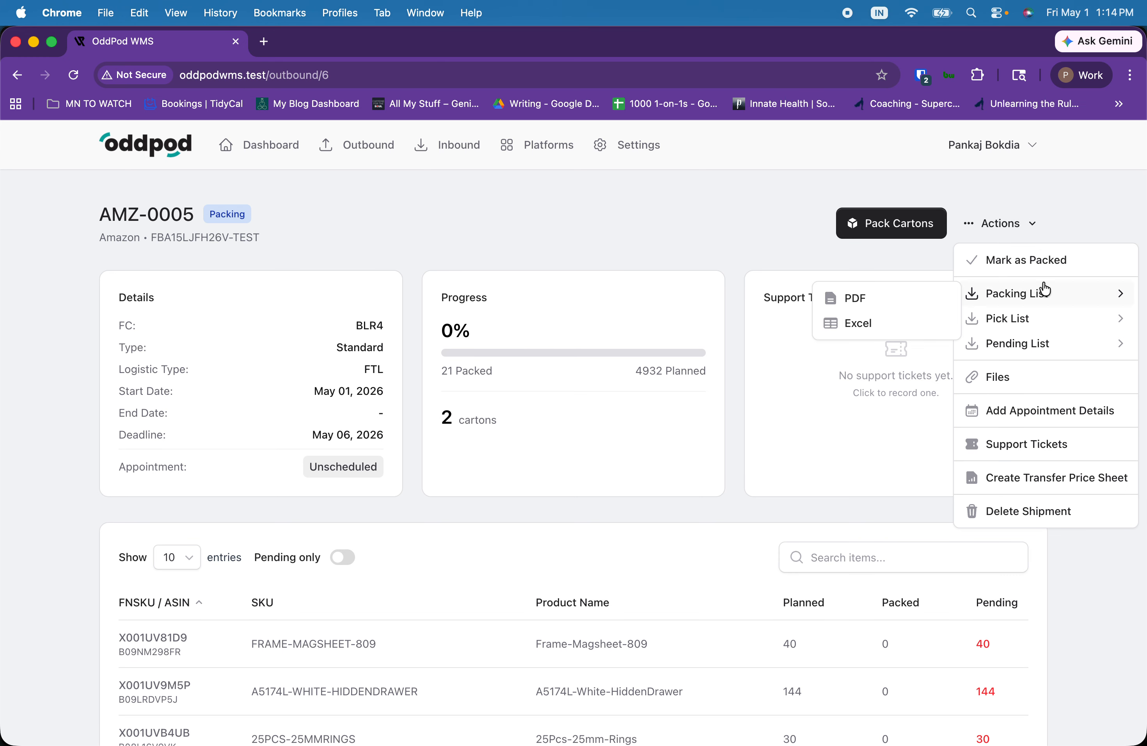
mouse_move(1047, 299)
mouse_move(1037, 321)
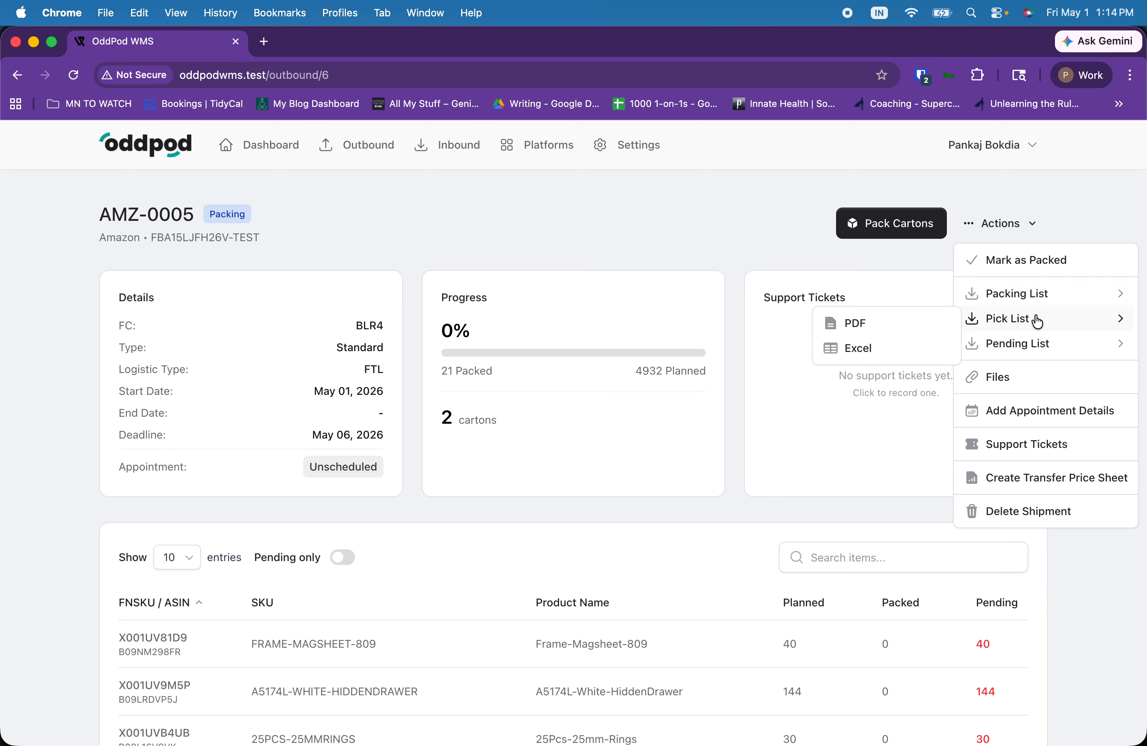
mouse_move(1037, 345)
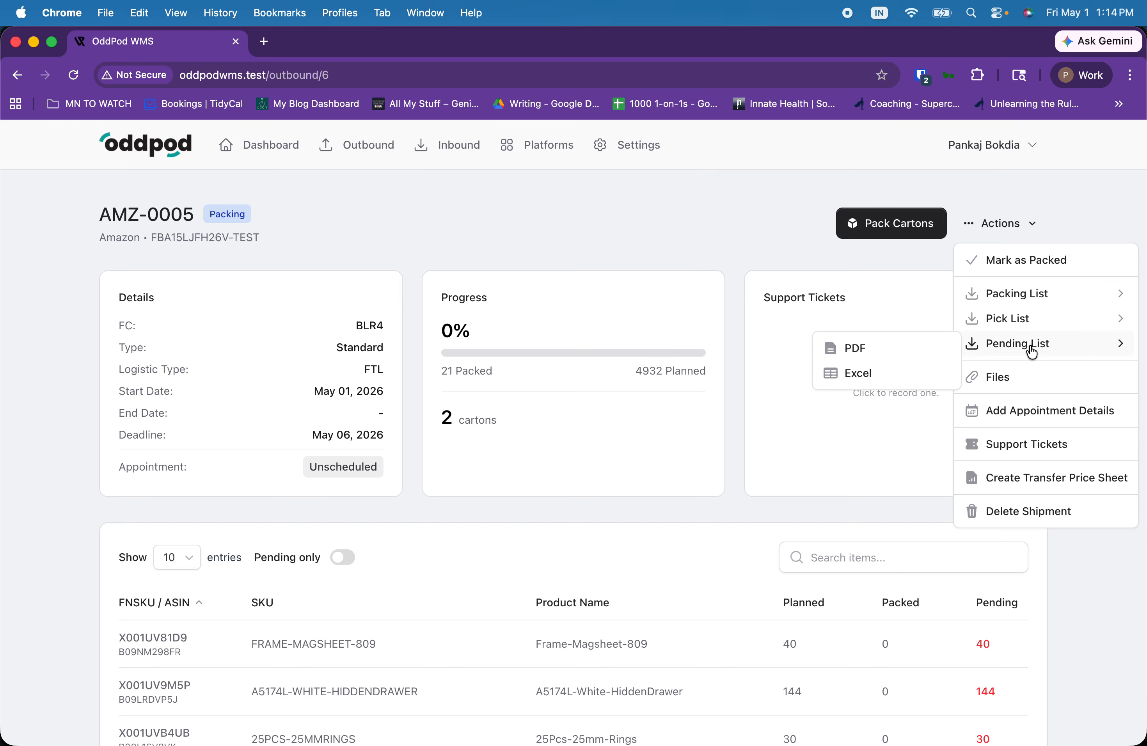
left_click(1010, 385)
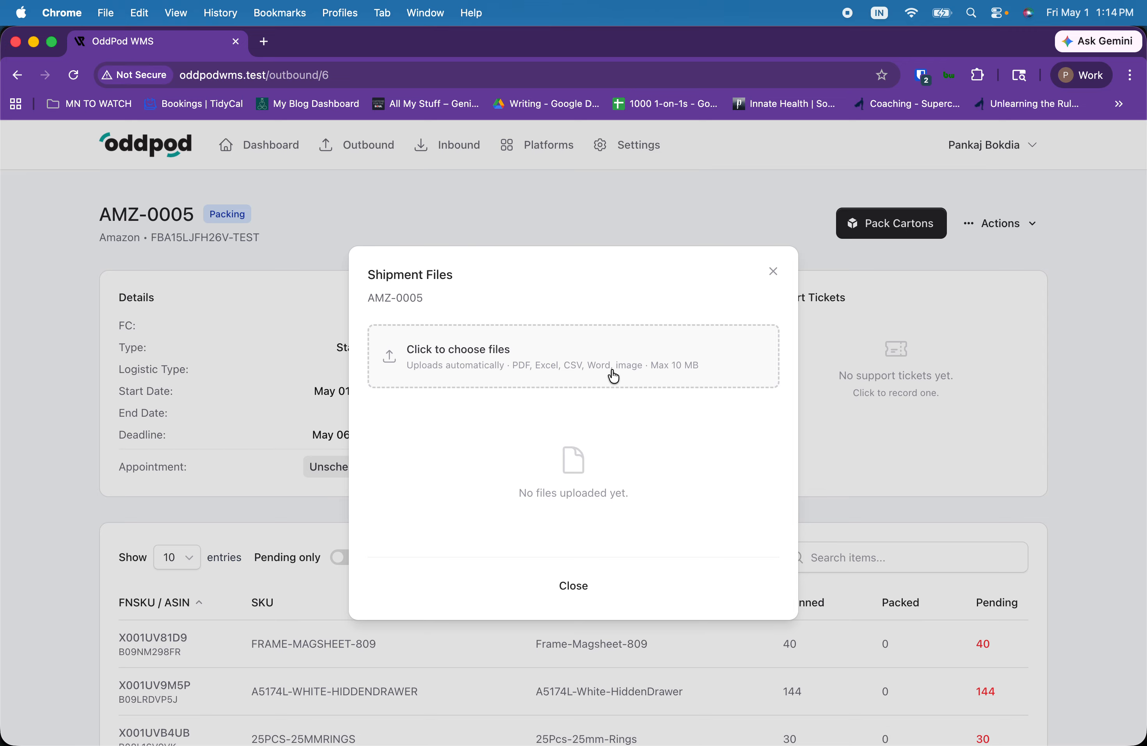
left_click(574, 586)
Step: Open shipment AMZ-0001 from the outbound list and view its uploaded files and available actions
left_click(365, 158)
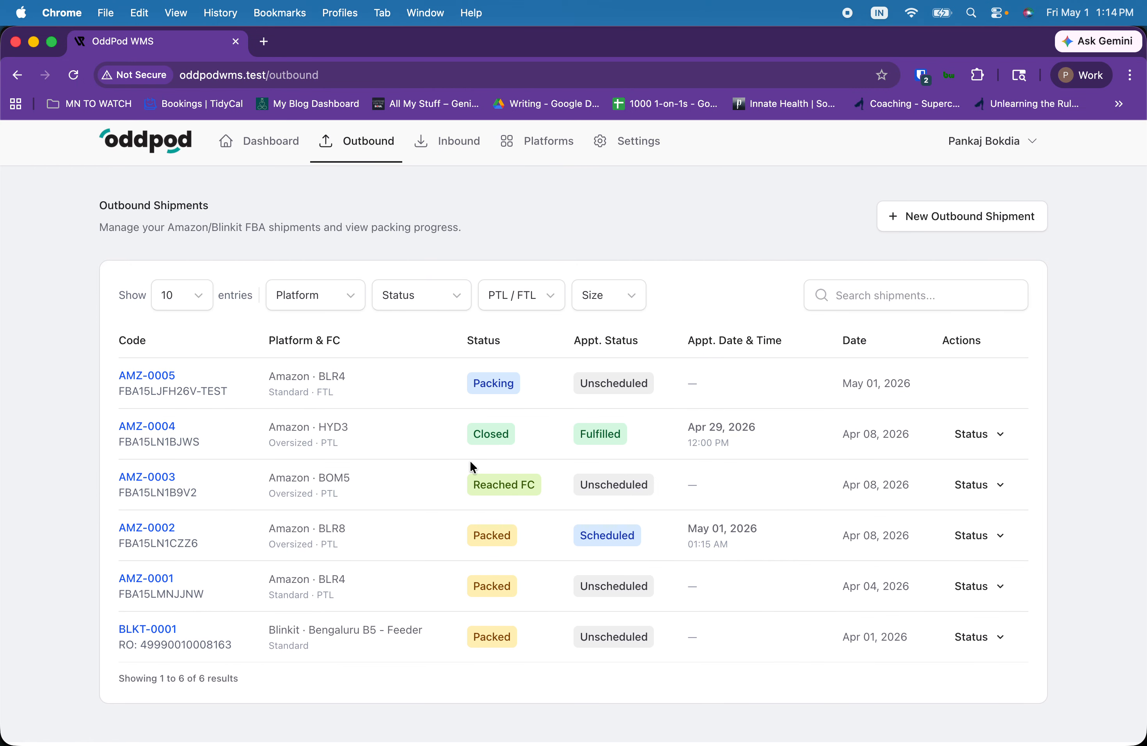
left_click(152, 632)
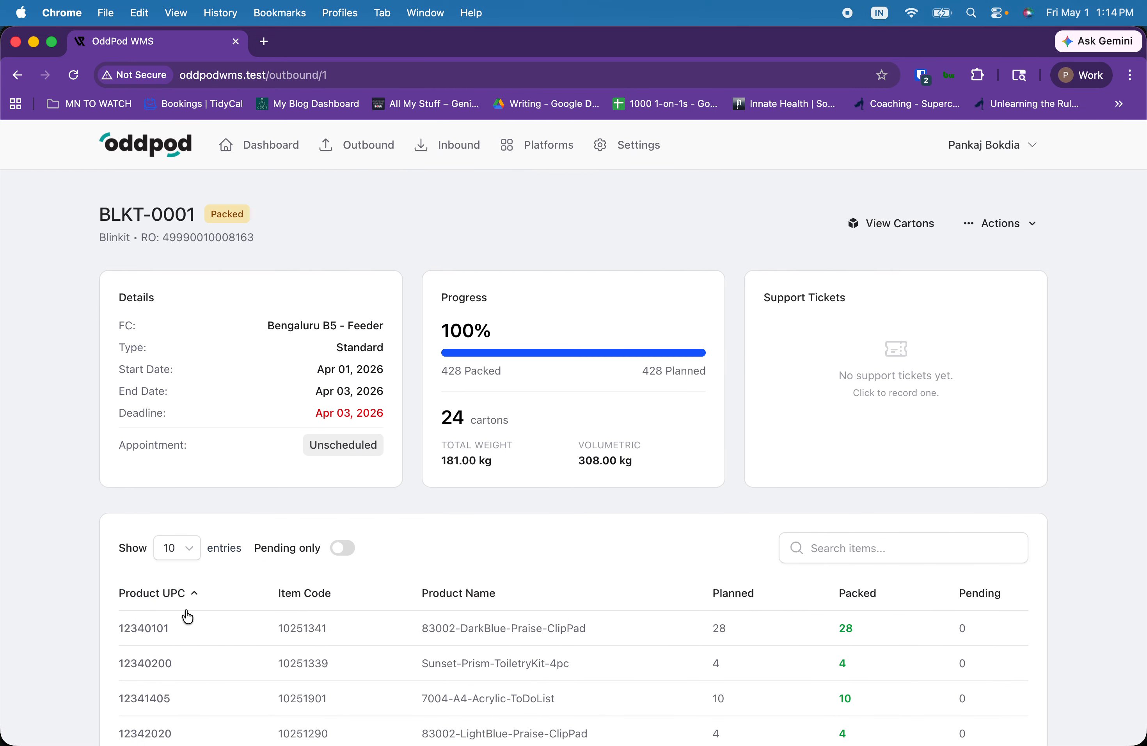
key("super+bracketleft")
left_click(160, 583)
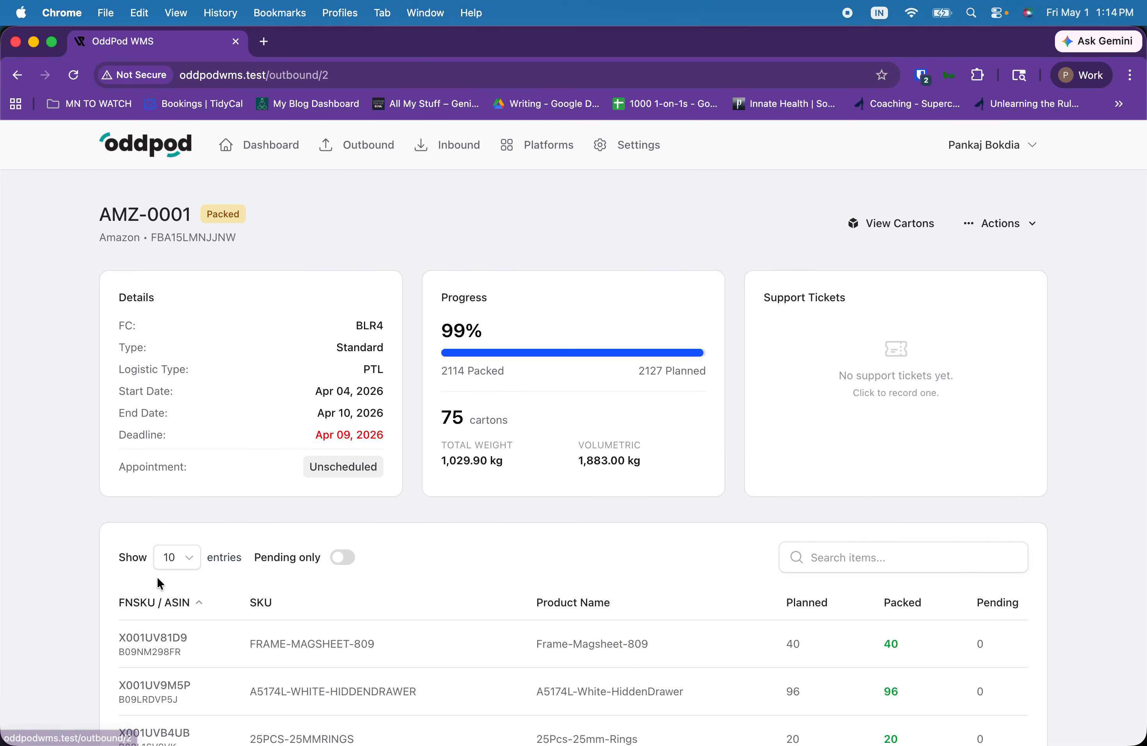
left_click(986, 223)
left_click(1007, 384)
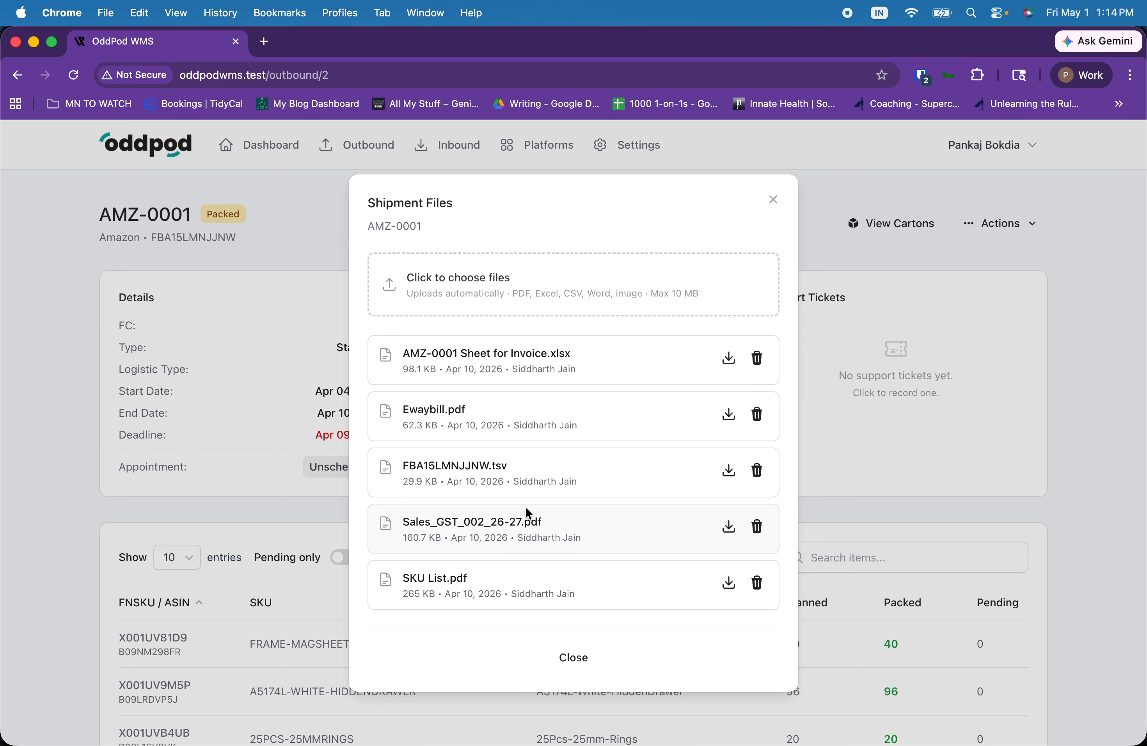
left_click(774, 199)
left_click(1017, 224)
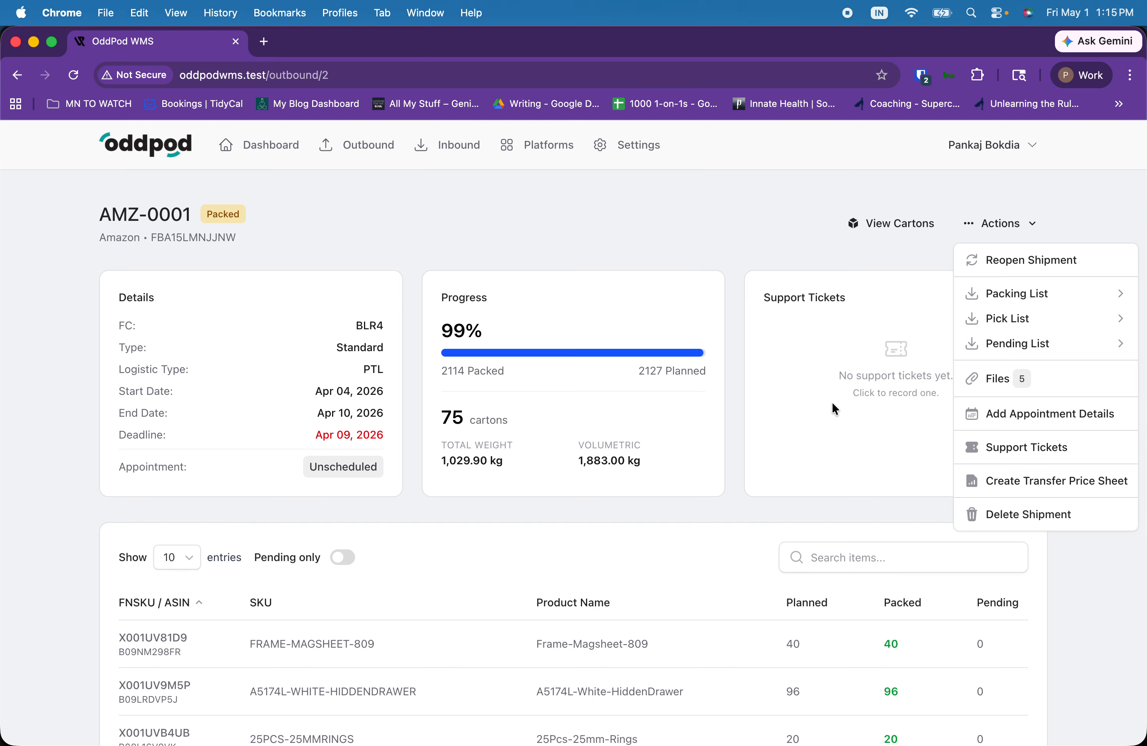
Step: Open shipment AMZ-0002's appointment details for editing and close them without making changes
left_click(361, 150)
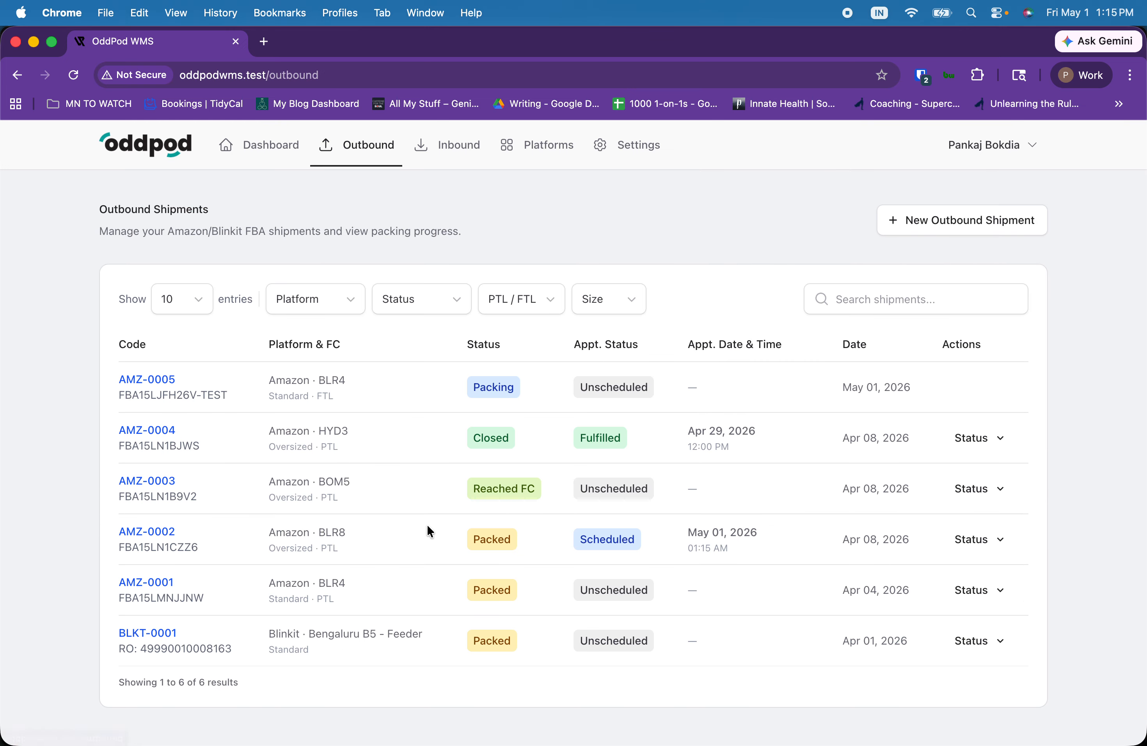
left_click(133, 539)
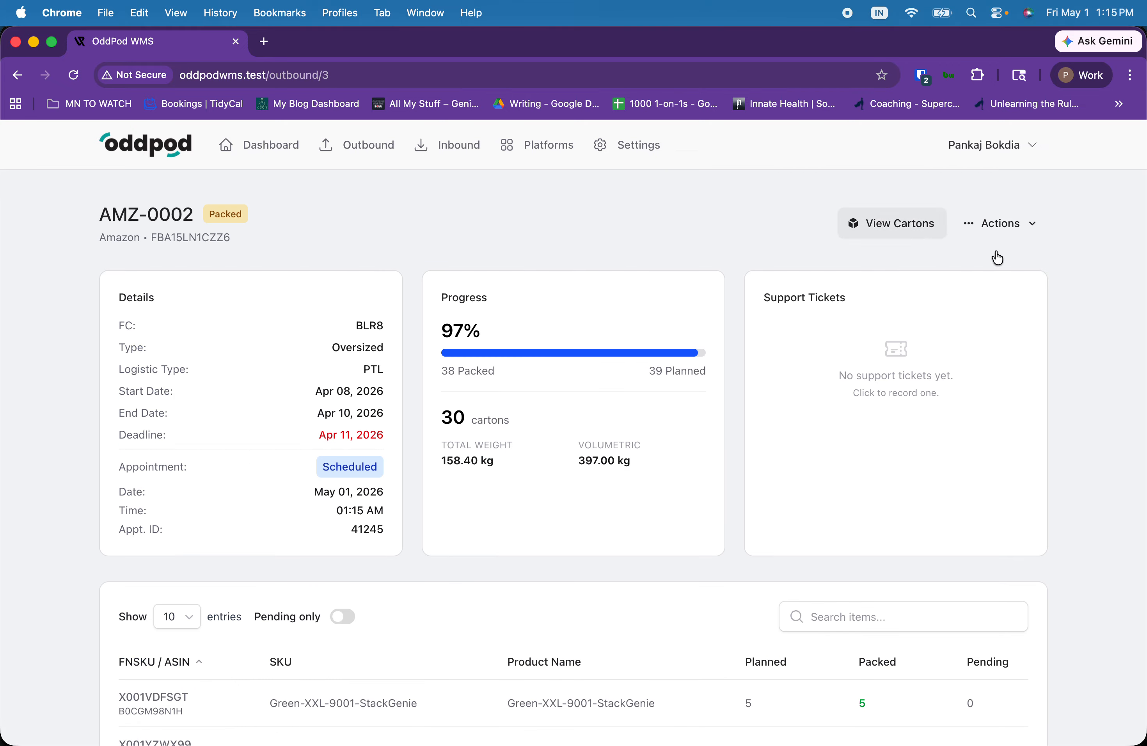
left_click(1008, 226)
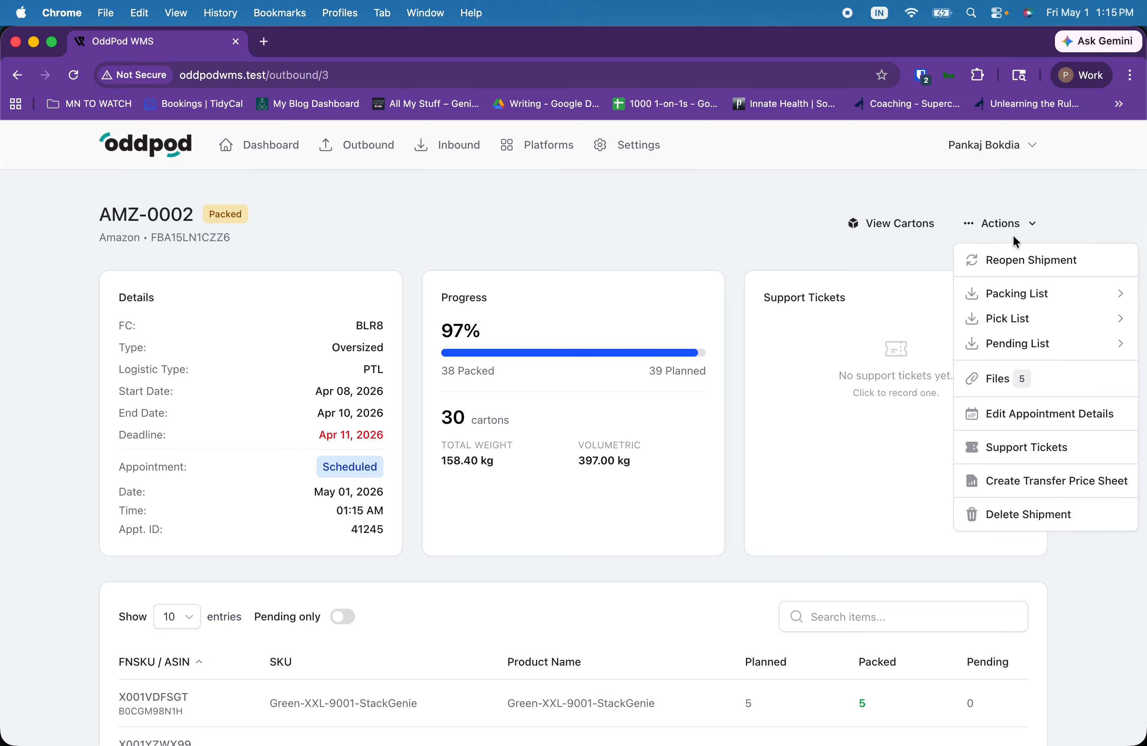
left_click(1020, 427)
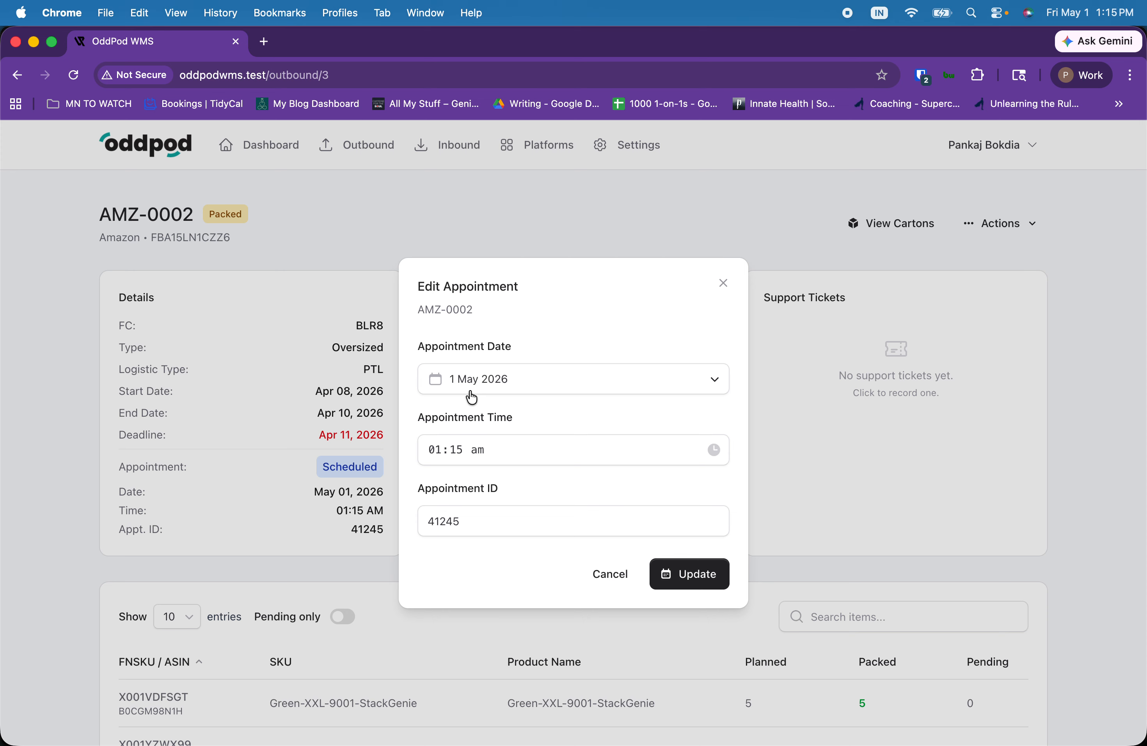
left_click(610, 582)
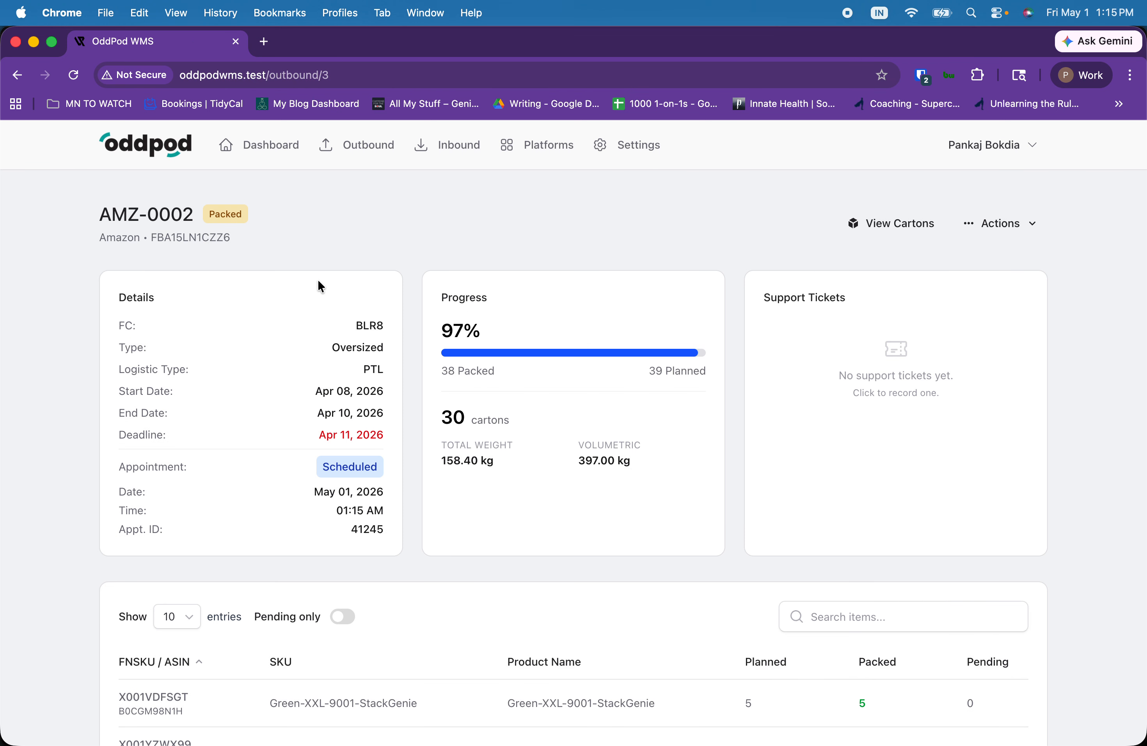
Step: Return to the outbound list and examine AMZ-0002's appointment status, date and time, and the shipment status options
left_click(369, 143)
left_click_drag(740, 553, 676, 524)
double_click(601, 543)
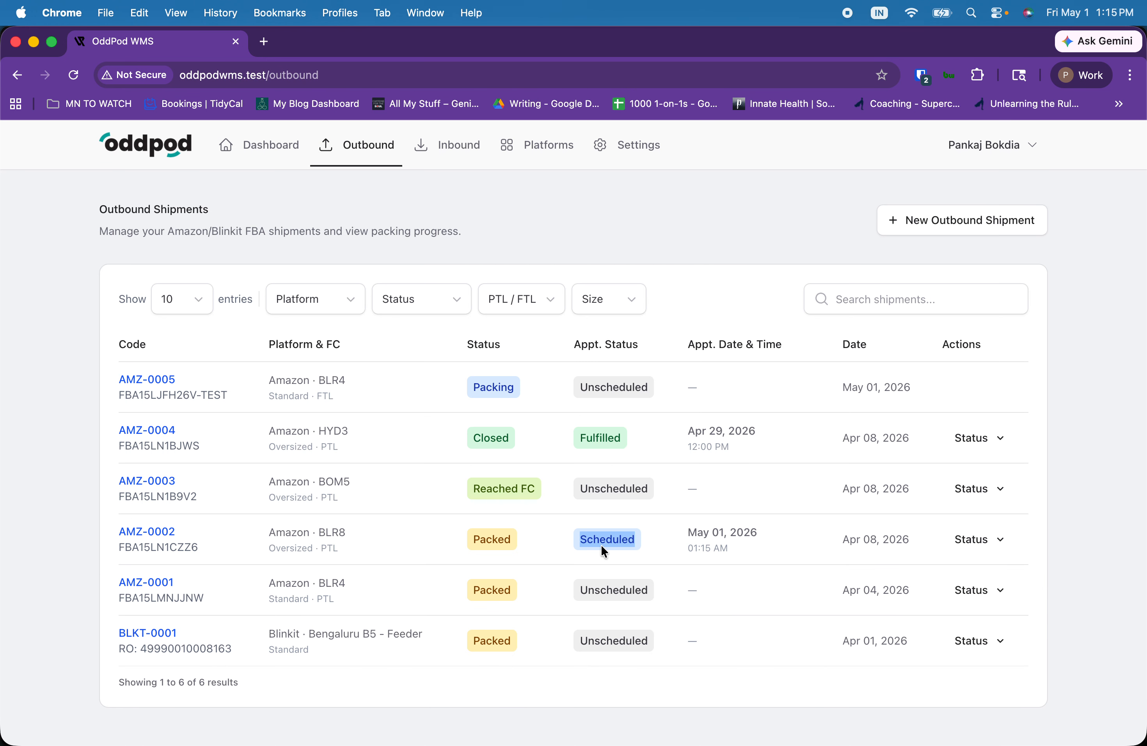
left_click(759, 541)
left_click(1001, 541)
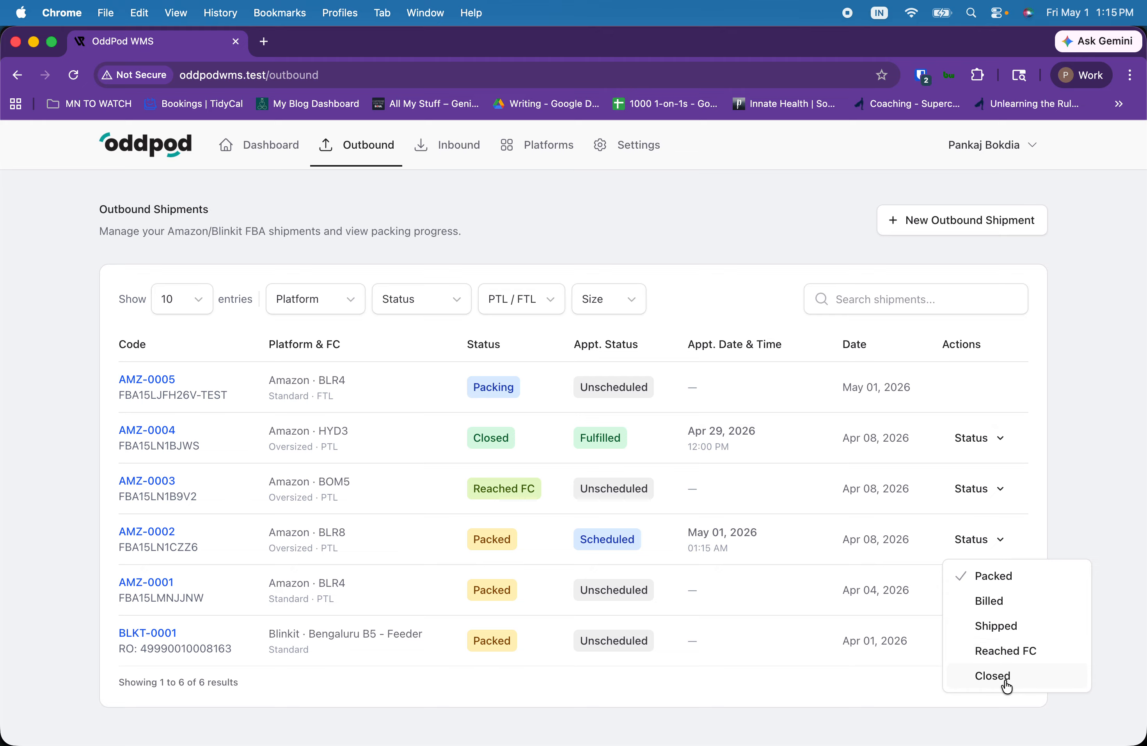
double_click(722, 542)
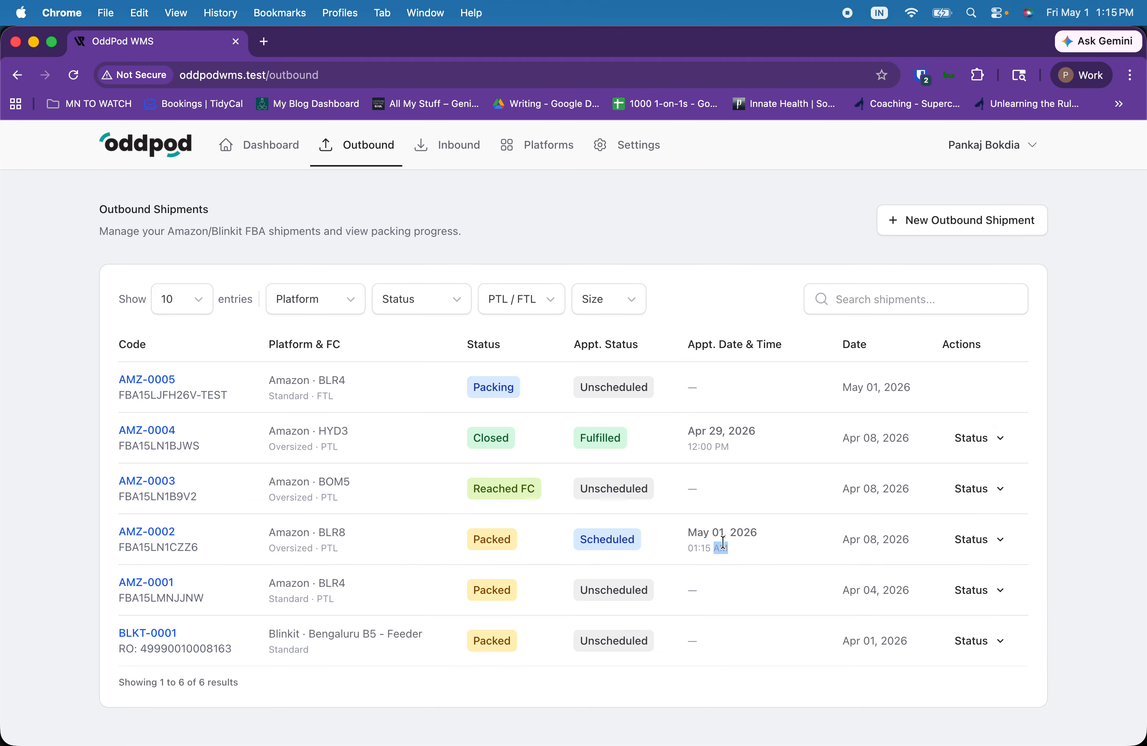
double_click(602, 542)
Step: Open Blinkit shipment BLKT-0001, look through its item list and return to the outbound list
left_click(170, 634)
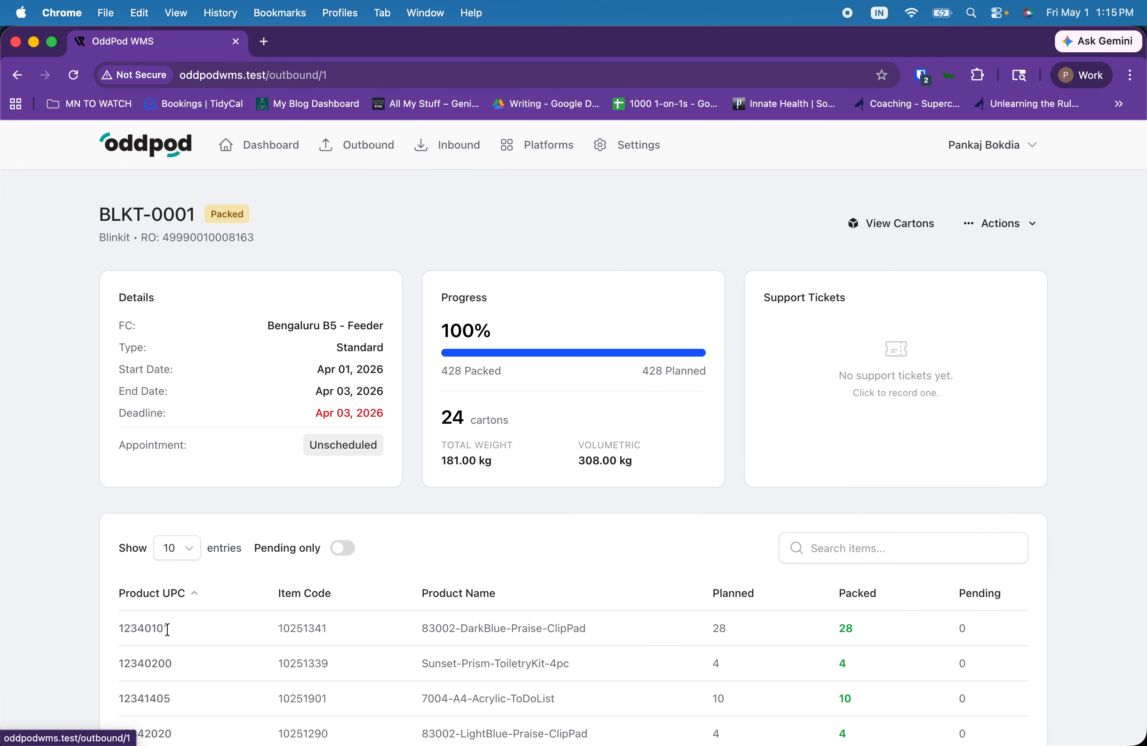
scroll(435, 540, "down", 6)
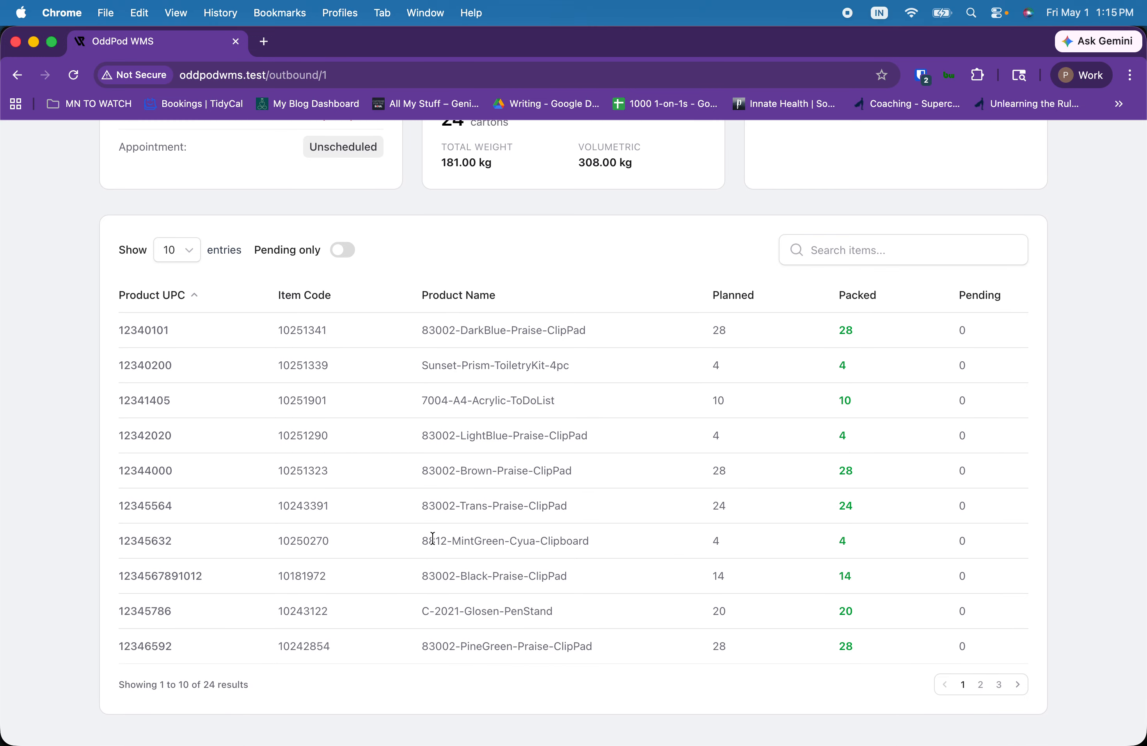
scroll(433, 540, "up", 6)
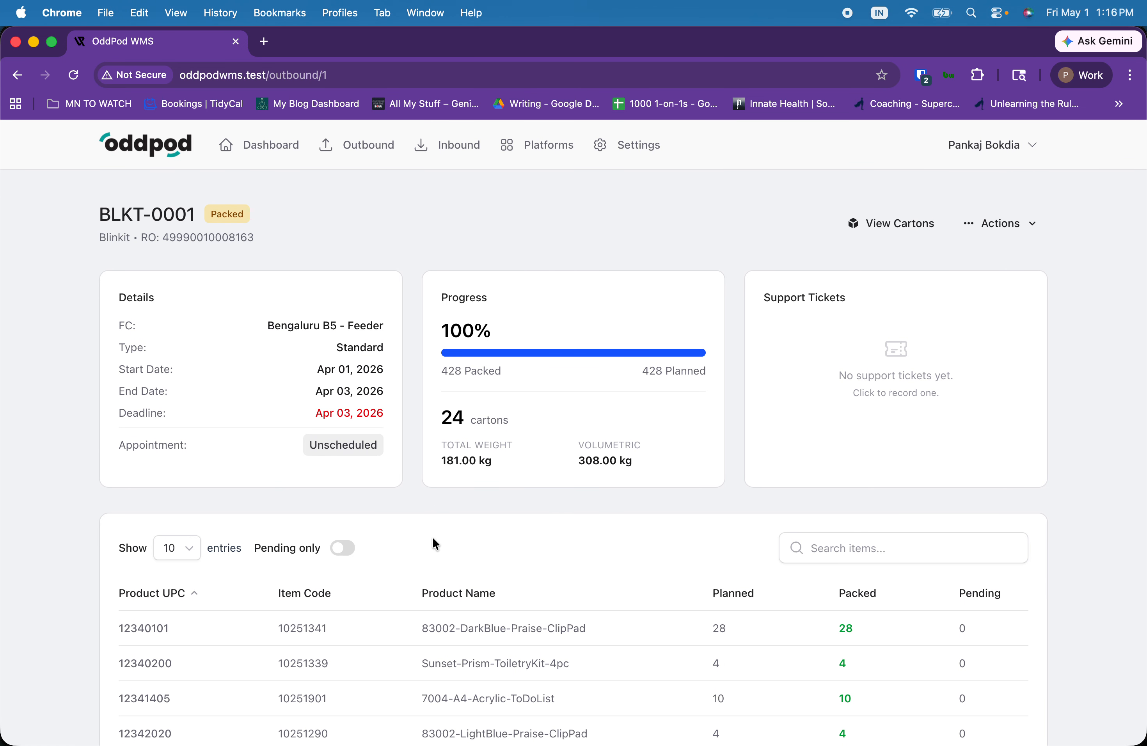
left_click(368, 156)
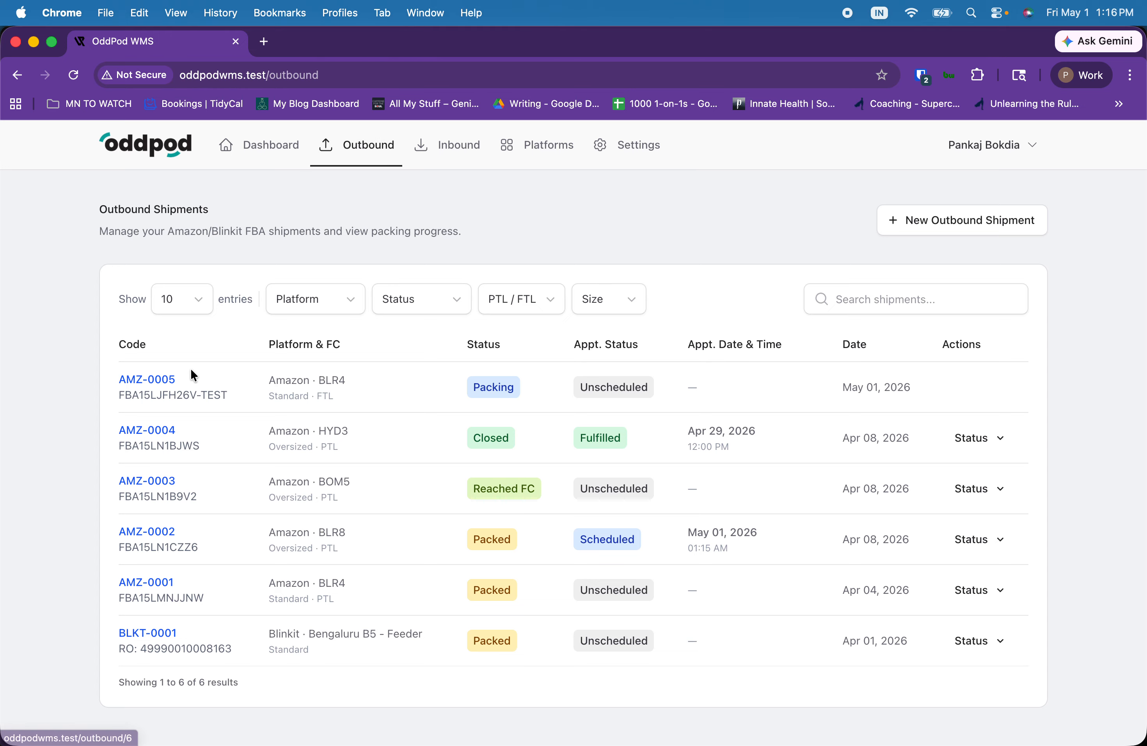
Step: Start recording a new support ticket for shipment AMZ-0005 with the ticket ID Test1240
left_click(157, 379)
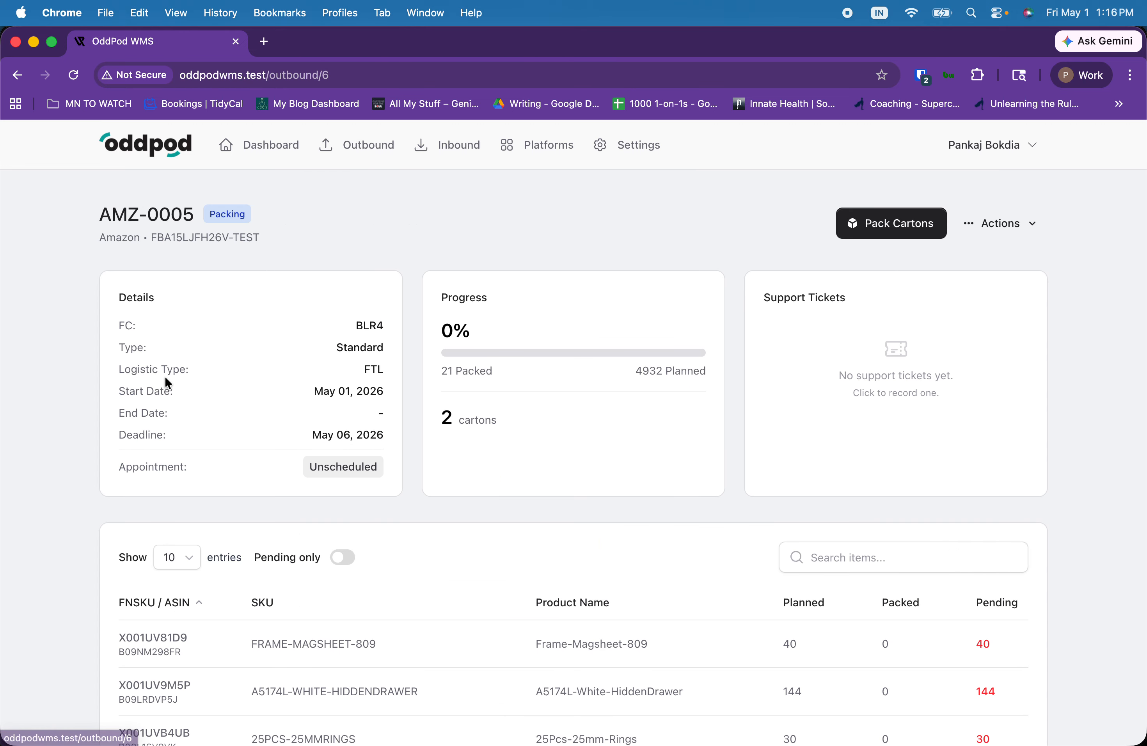
left_click(1017, 231)
left_click(1010, 448)
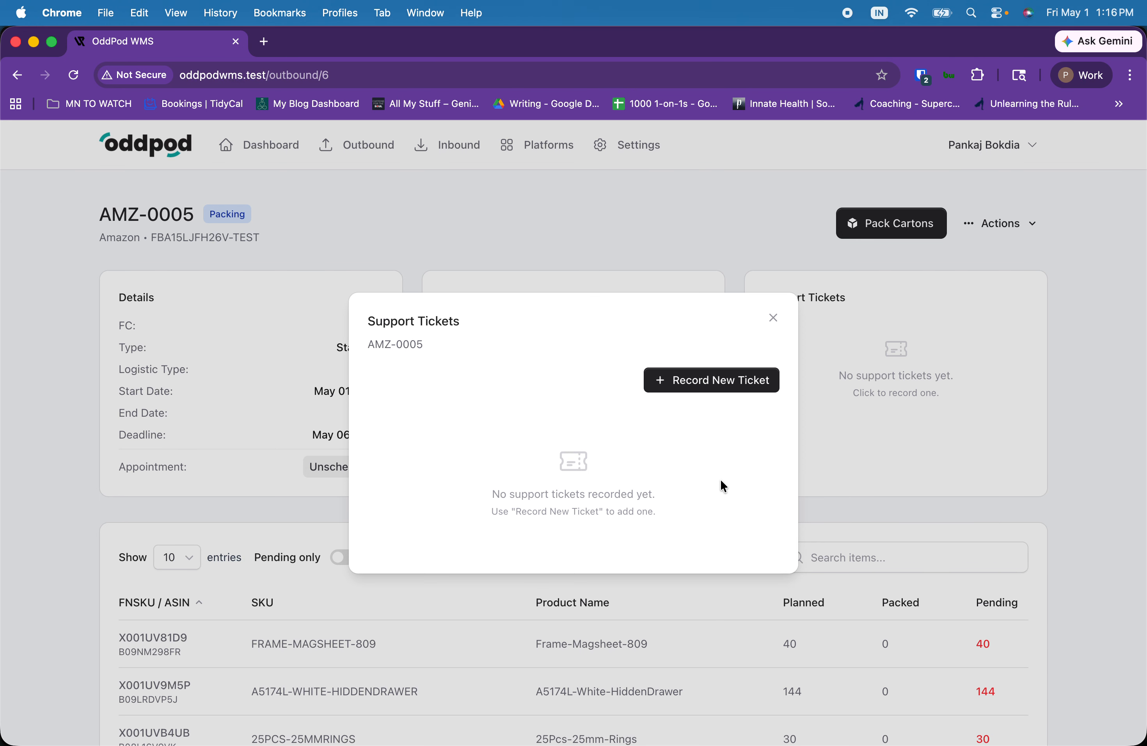
left_click(673, 380)
left_click(494, 402)
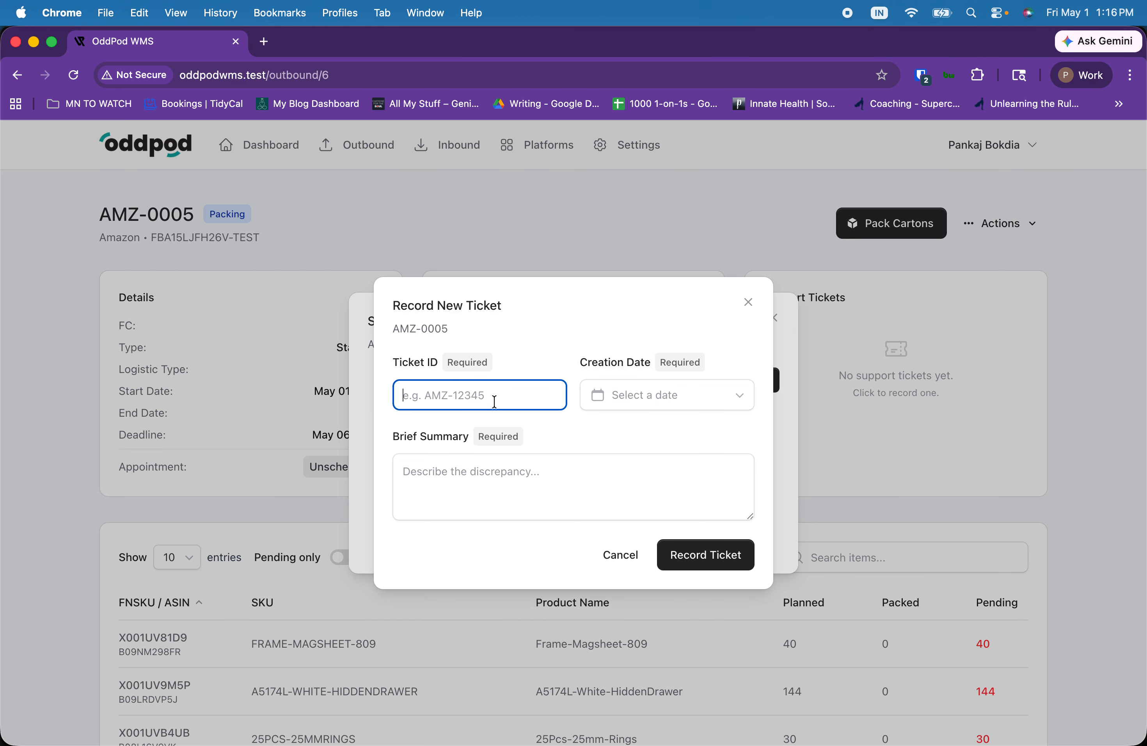
type("Test1240")
key("Tab")
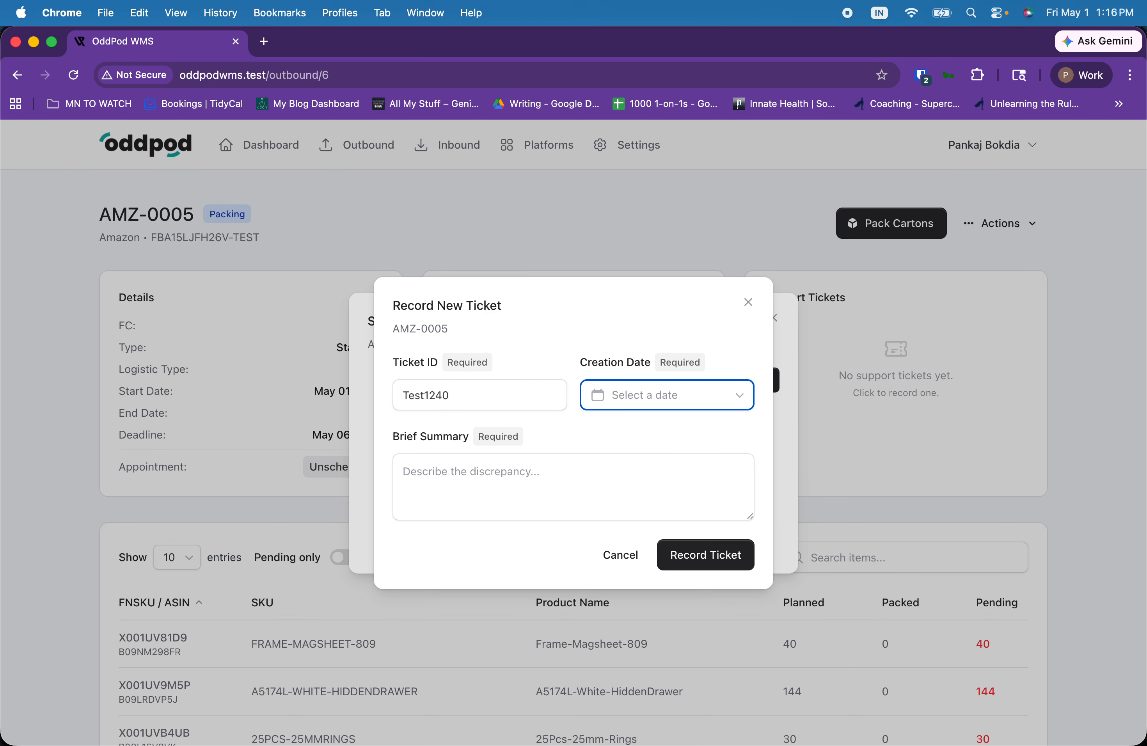
Step: Record the ticket with creation date 1 May 2026 and the summary "This is a test", and close the support tickets dialog
left_click(693, 408)
left_click(728, 499)
left_click(569, 504)
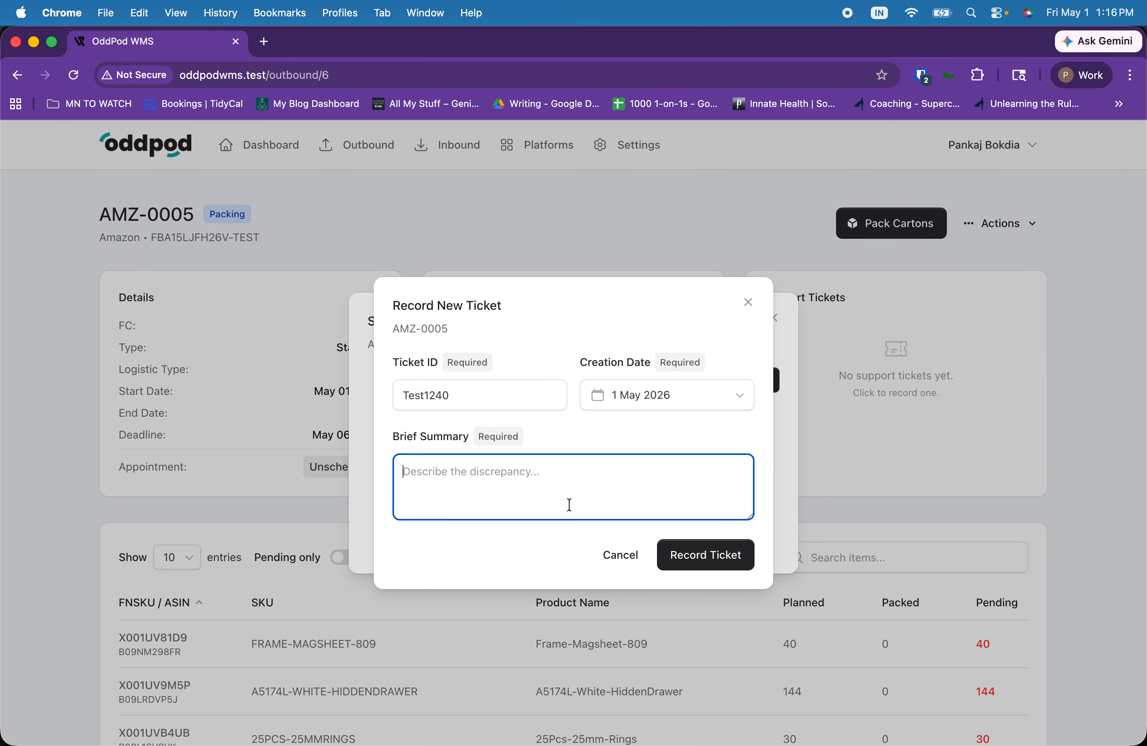
type("This is a test")
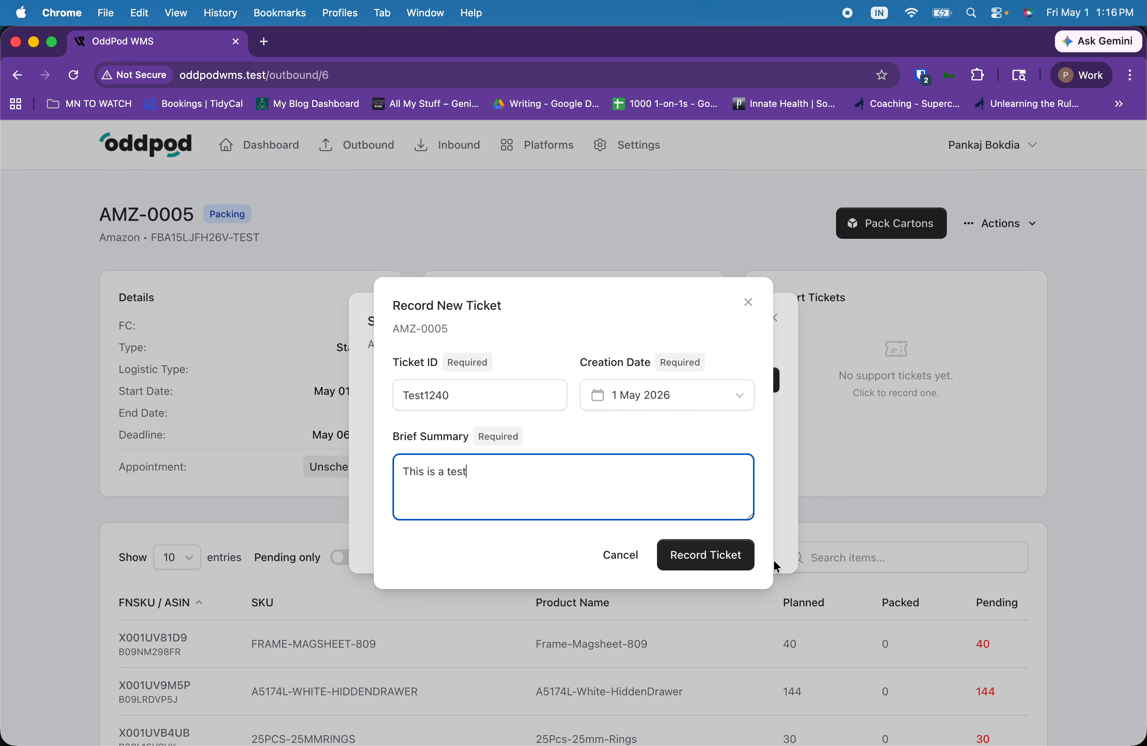
left_click(726, 557)
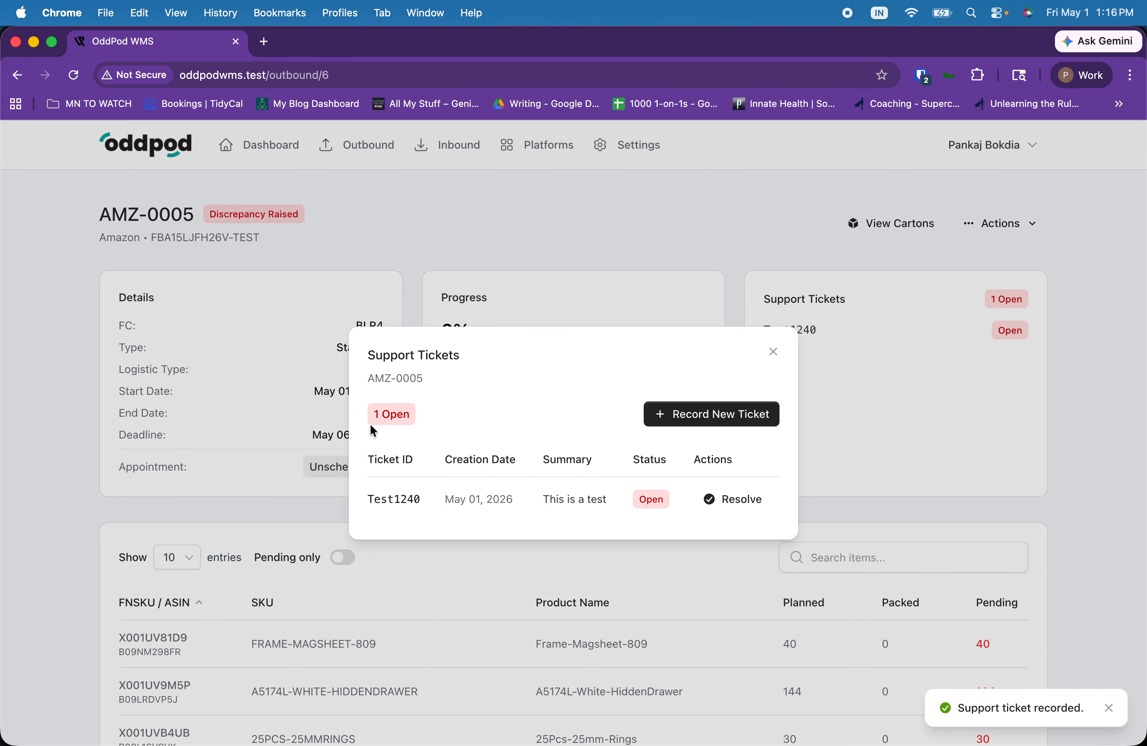
left_click(773, 352)
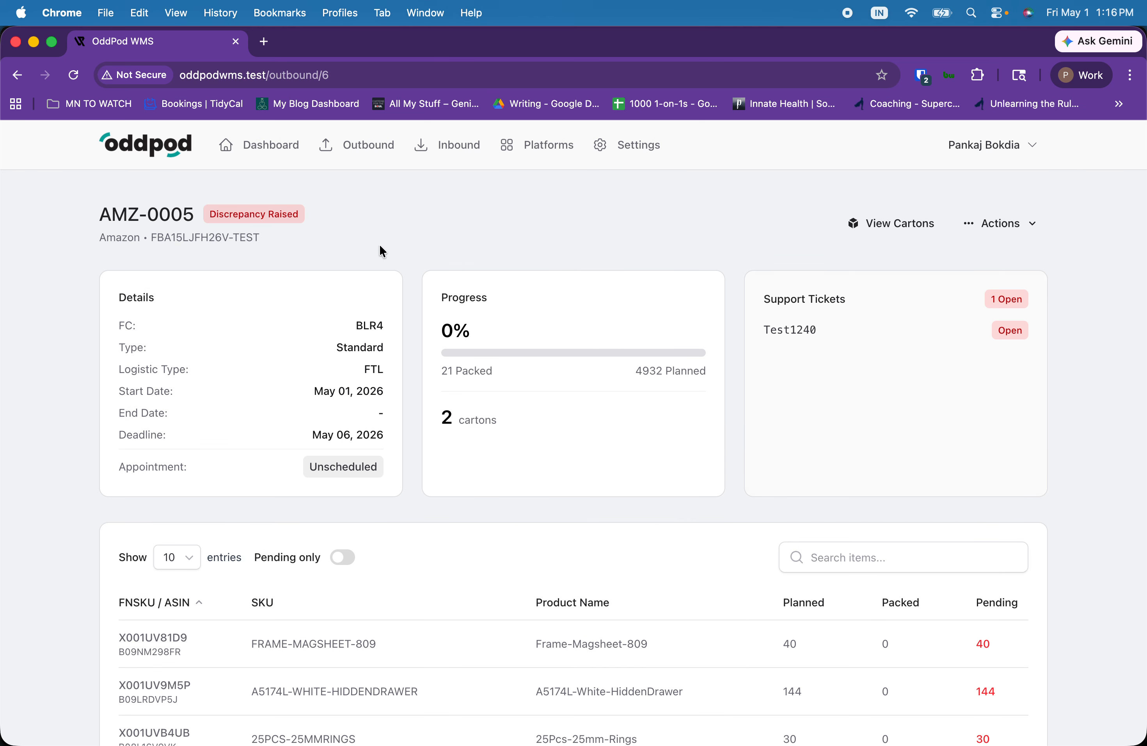
Step: Return to the outbound list and examine shipment AMZ-0005's status
left_click(344, 151)
triple_click(497, 391)
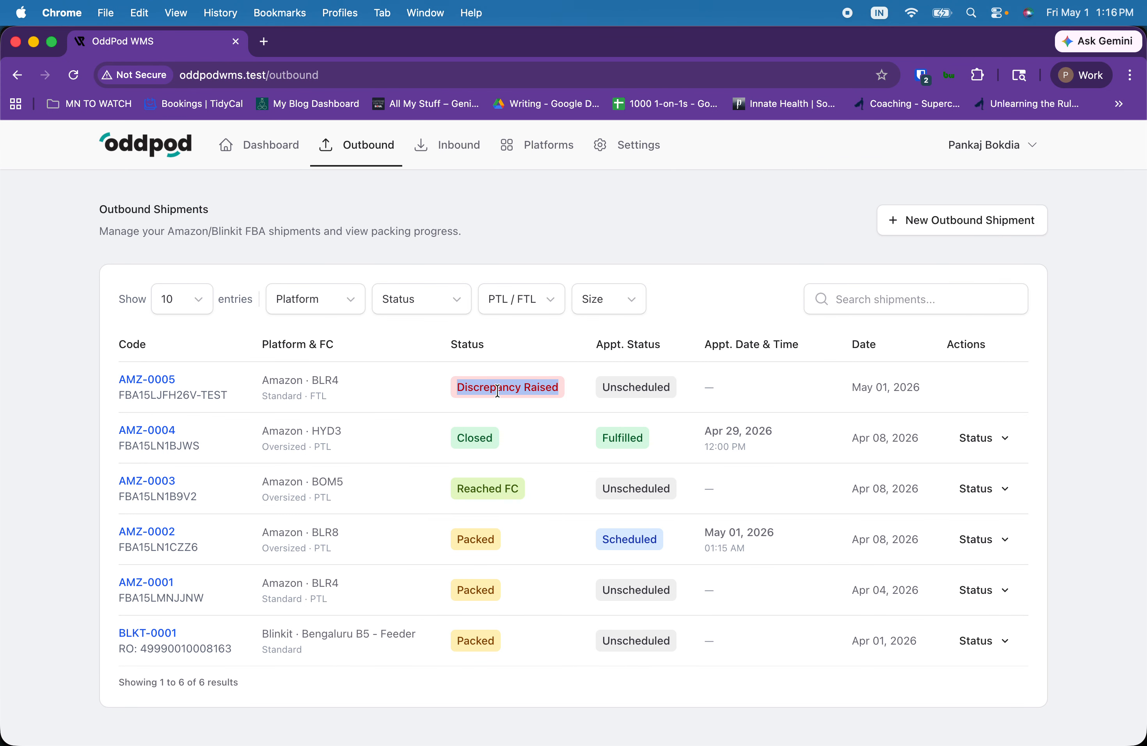
left_click(479, 386)
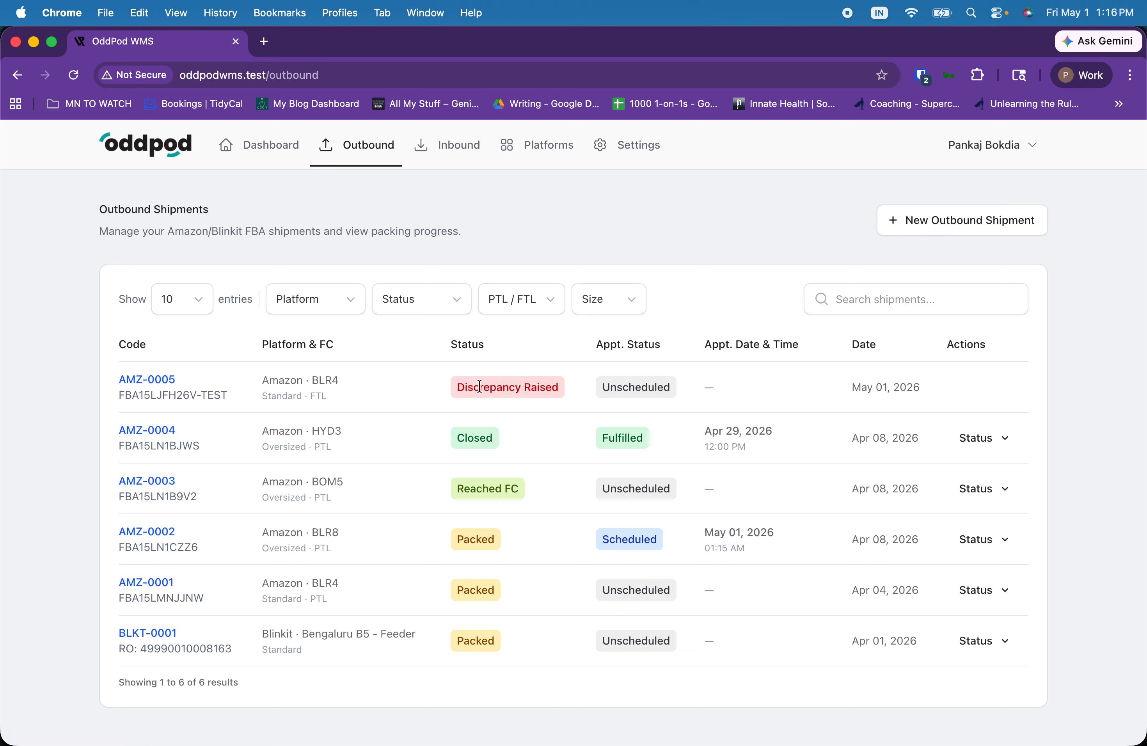
left_click_drag(560, 387, 455, 386)
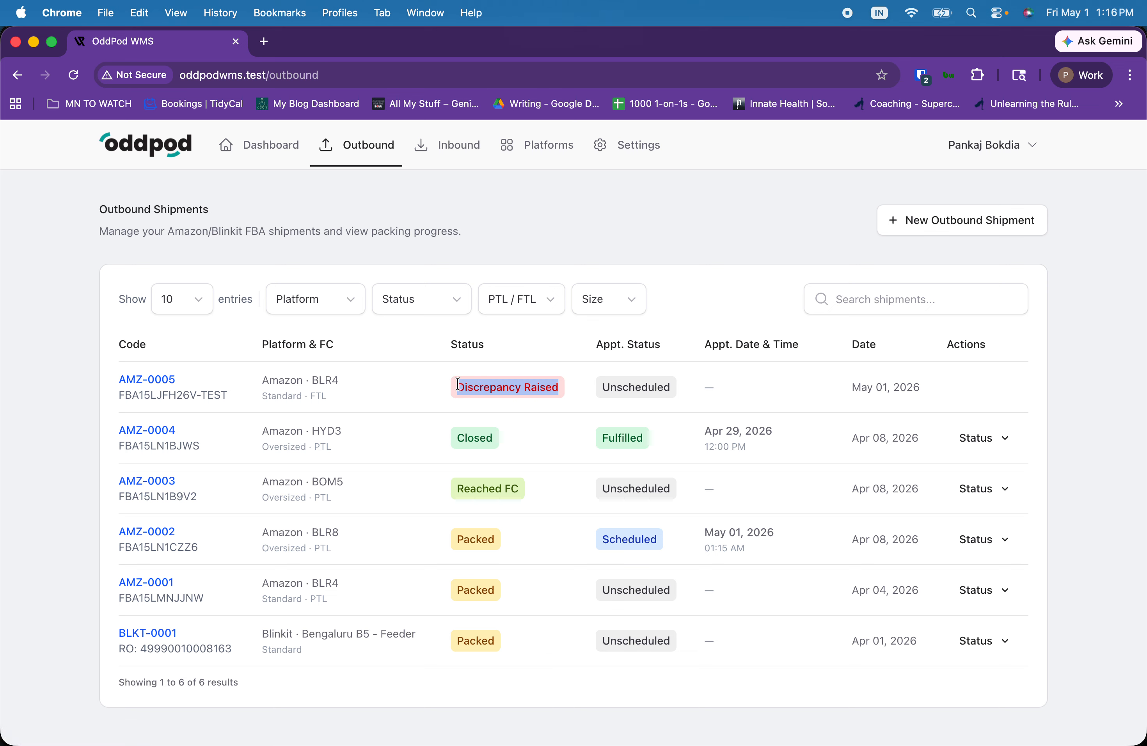
left_click(536, 407)
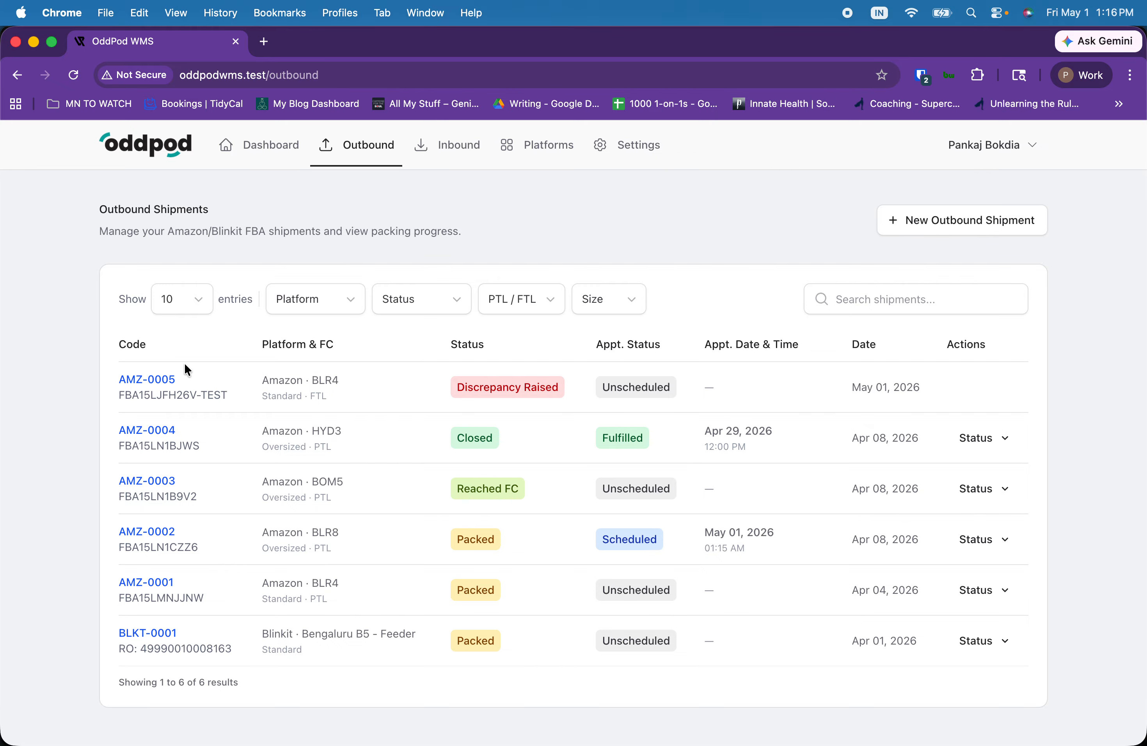
Step: Resolve AMZ-0005's support ticket Test1240, close the shipment and return to the outbound list
left_click(140, 380)
left_click(982, 228)
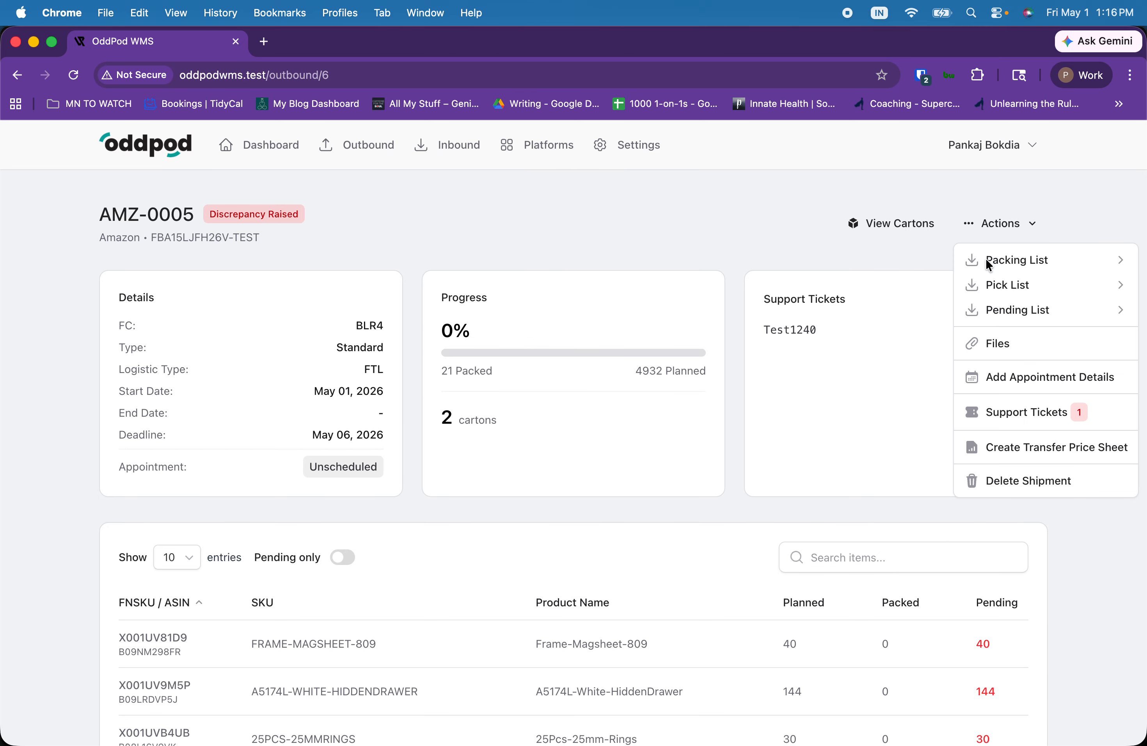
left_click(1017, 412)
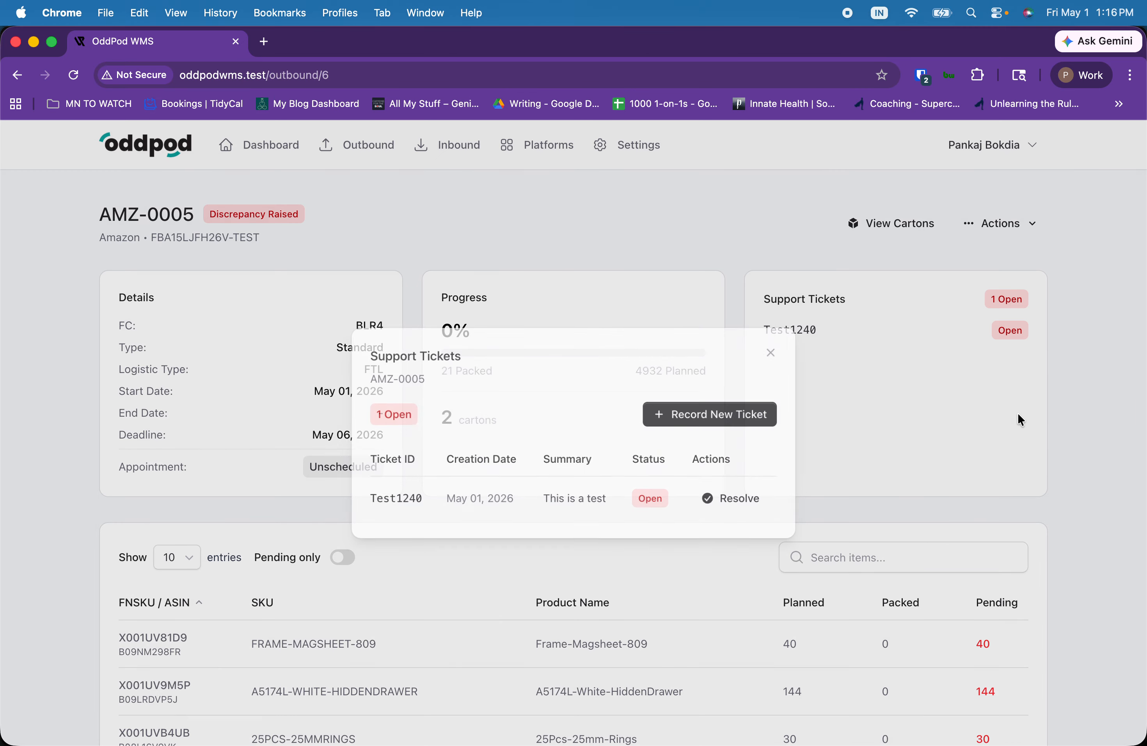
left_click(742, 512)
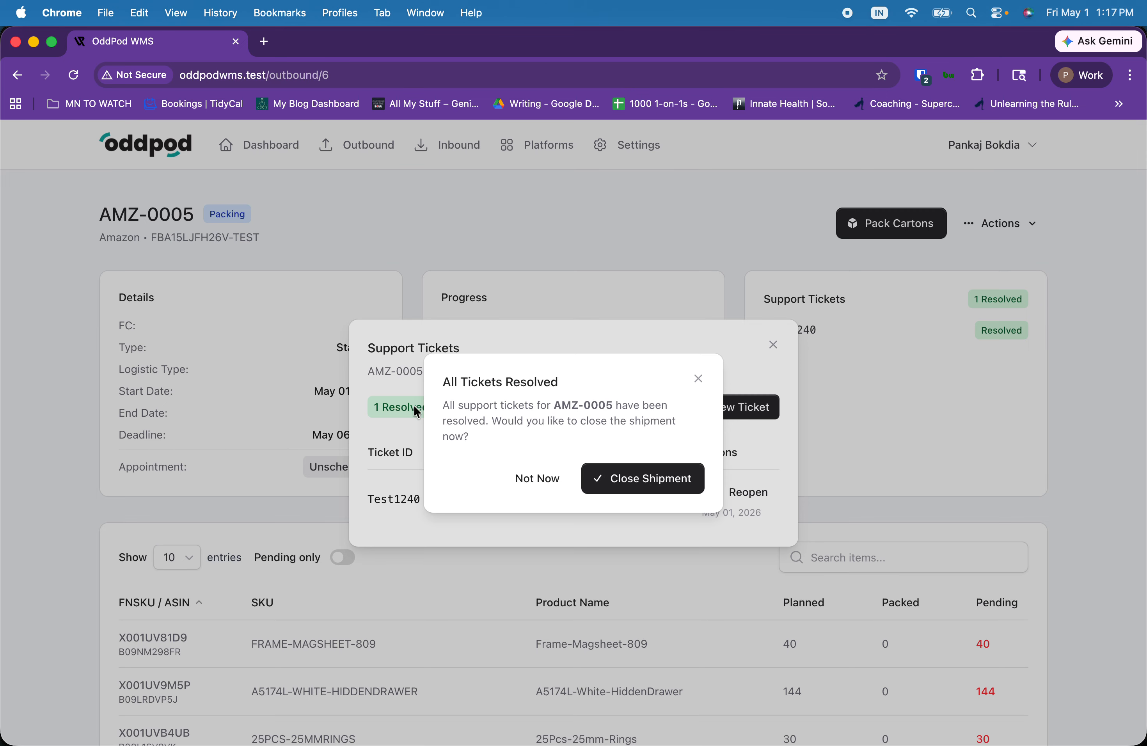
left_click(656, 494)
scroll(653, 487, "down", 10)
scroll(653, 488, "up", 10)
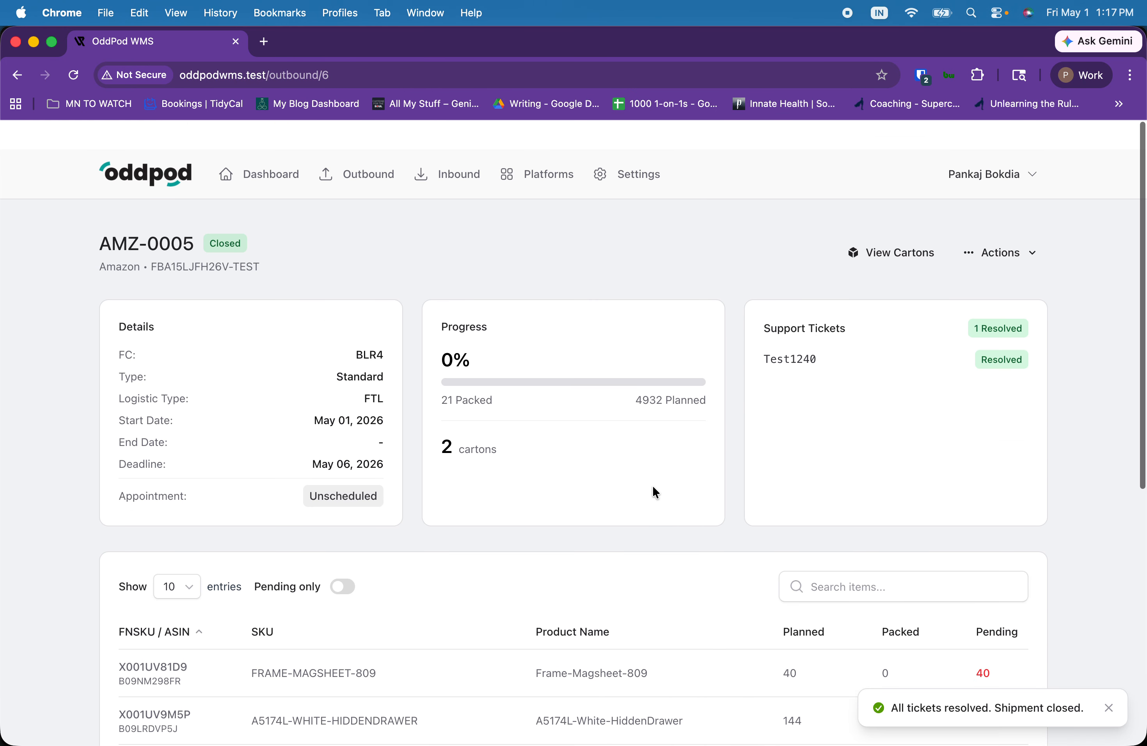
left_click(356, 159)
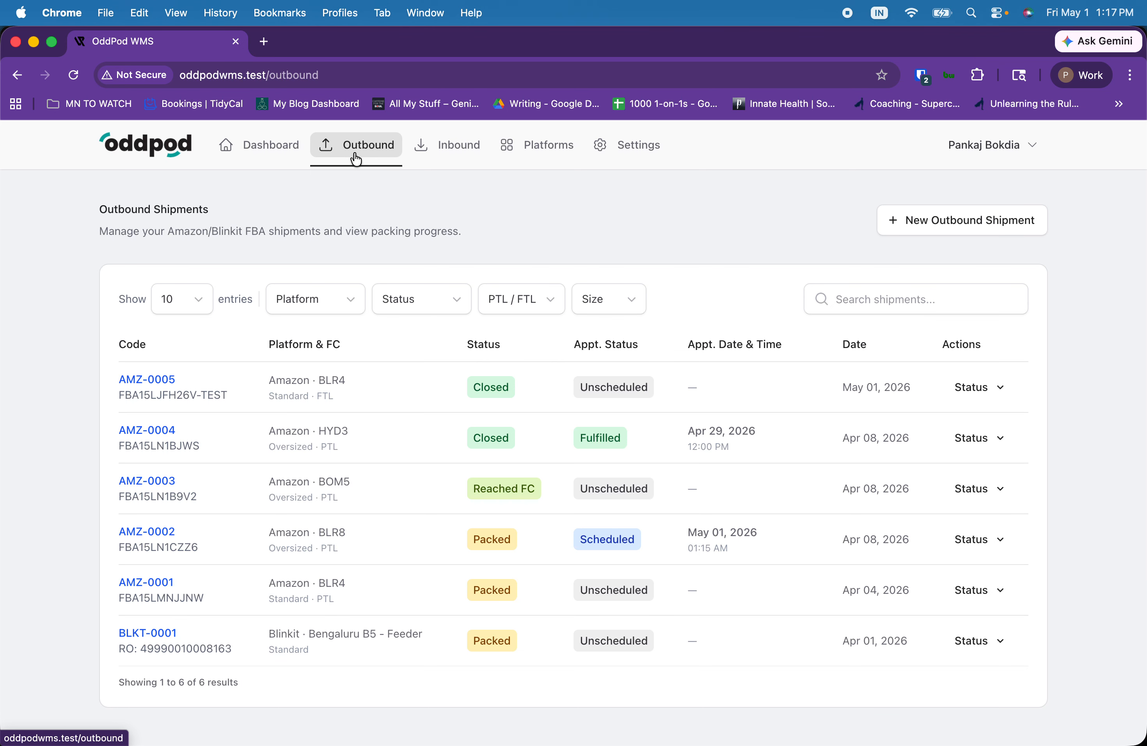
Step: Start a new inbound shipment and set its loading list number to TEST1002
left_click(441, 156)
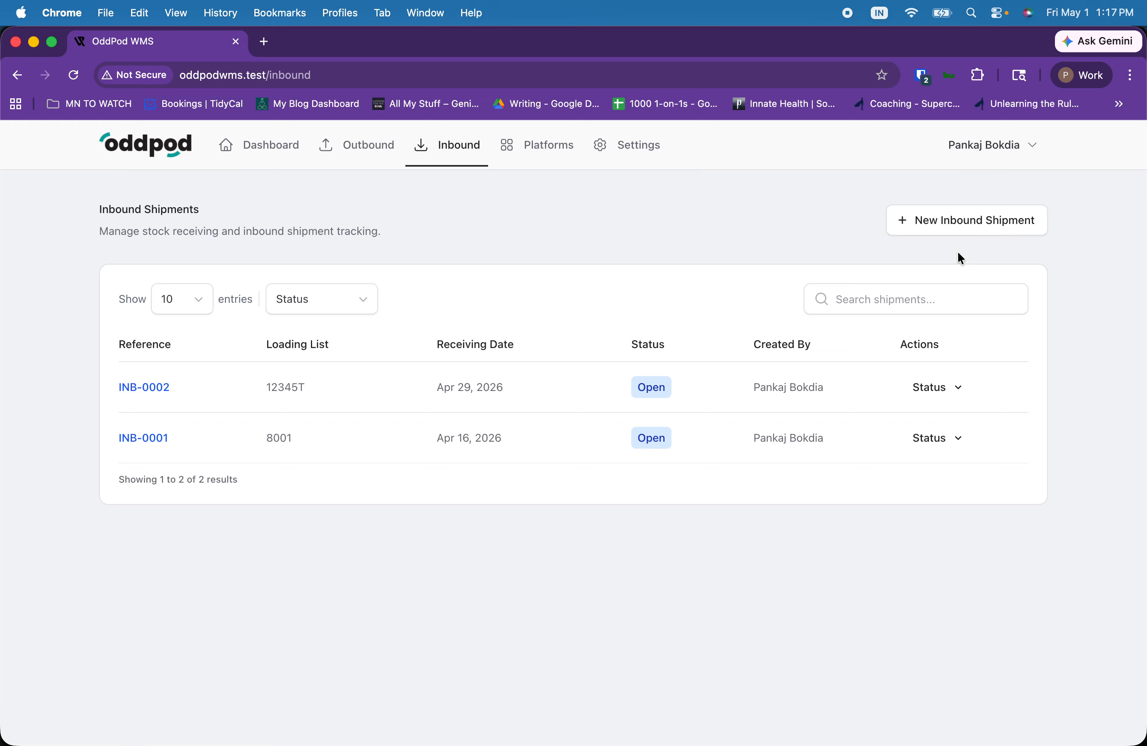
left_click(957, 219)
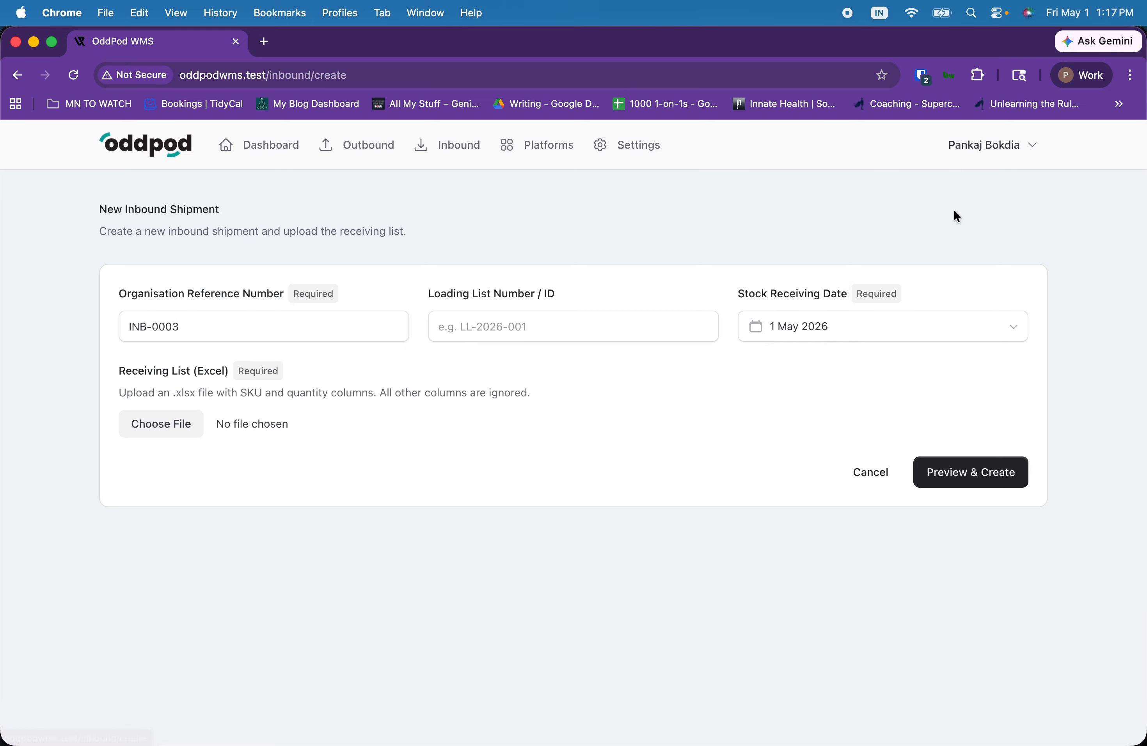
left_click(245, 325)
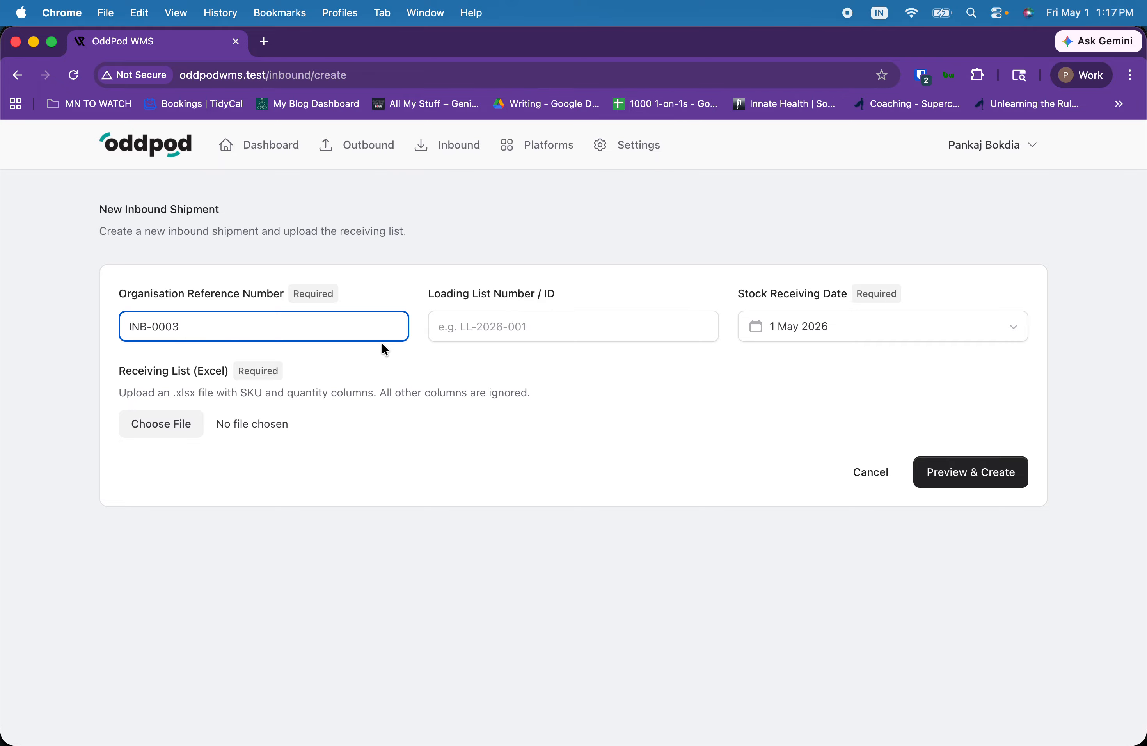
left_click(560, 334)
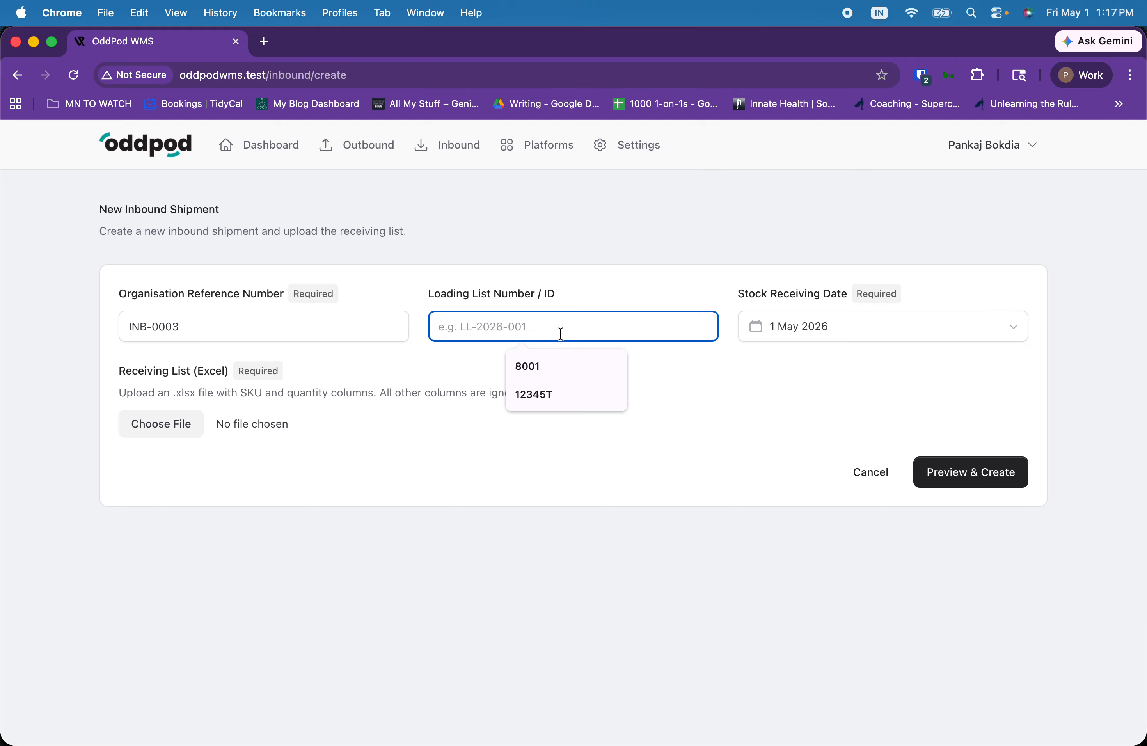
type("TEST1002")
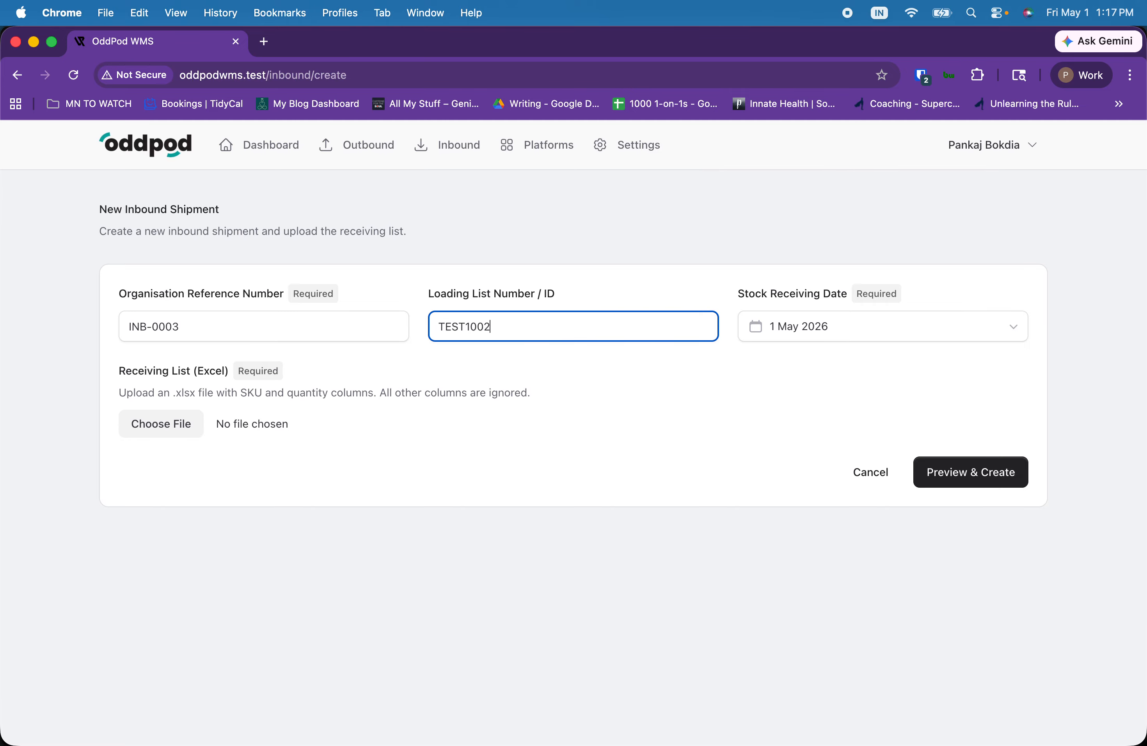
key("Tab")
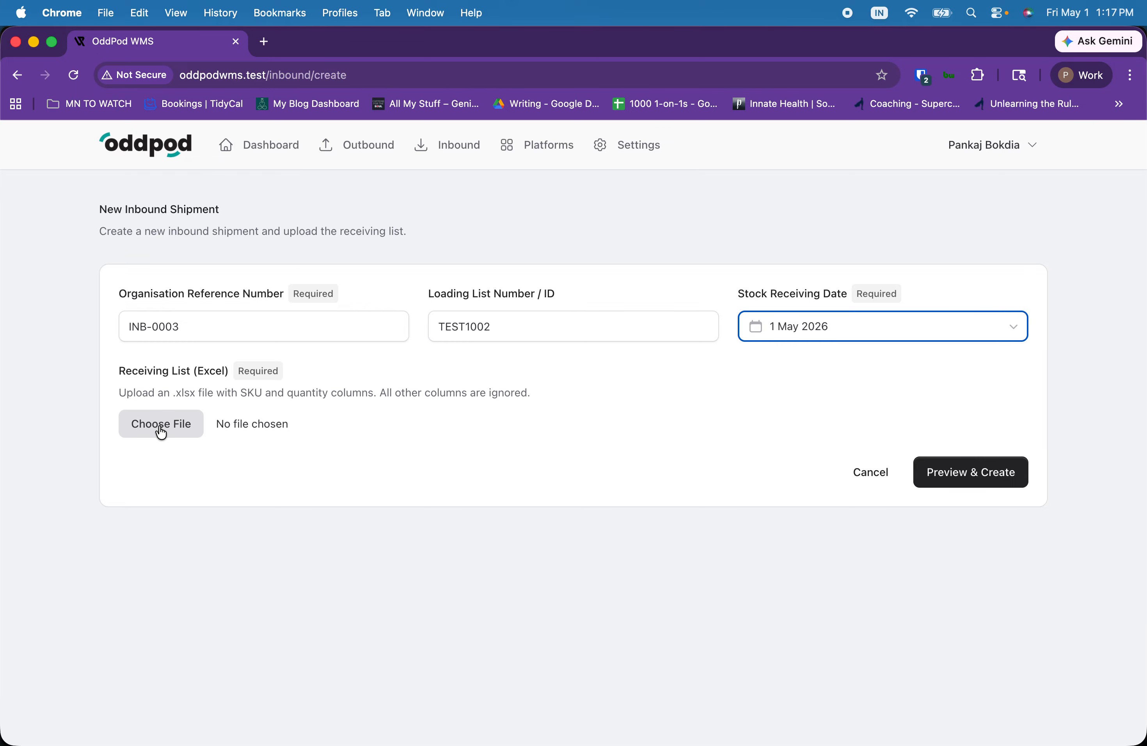
Step: Switch to Finder and preview Sample - Receiving List Input File.xlsx in the docs folder, examining its SKU and Total Quantity columns
key("super+Tab")
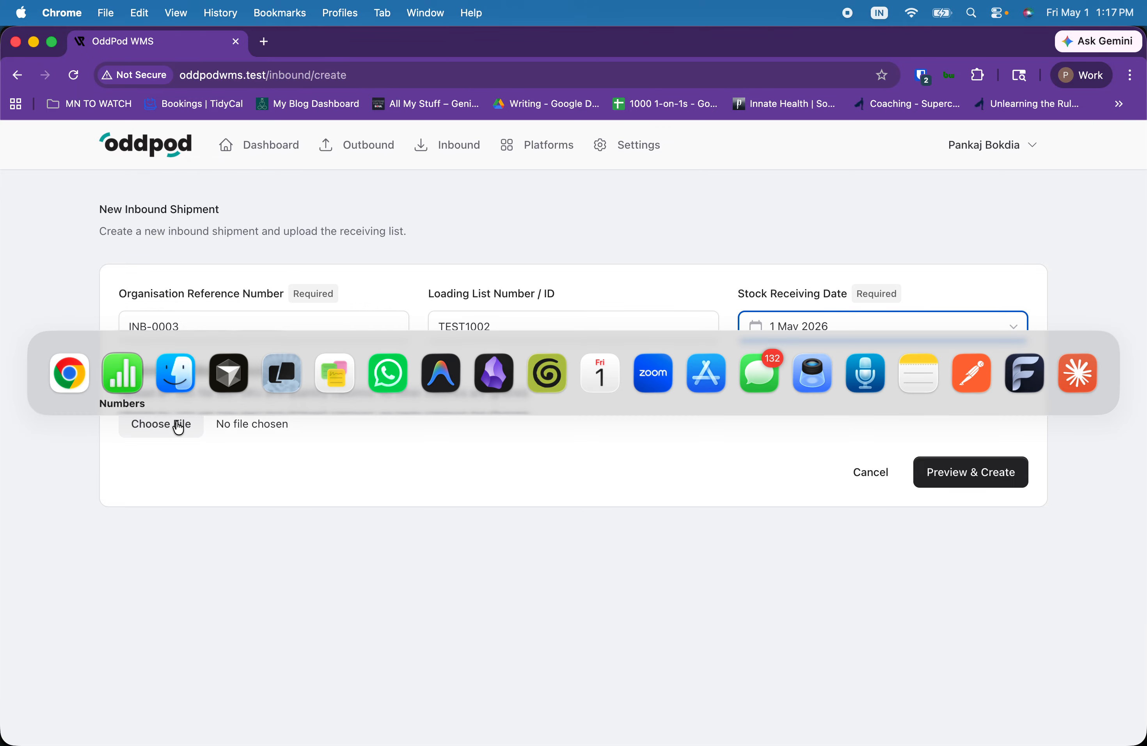
key("super+Tab")
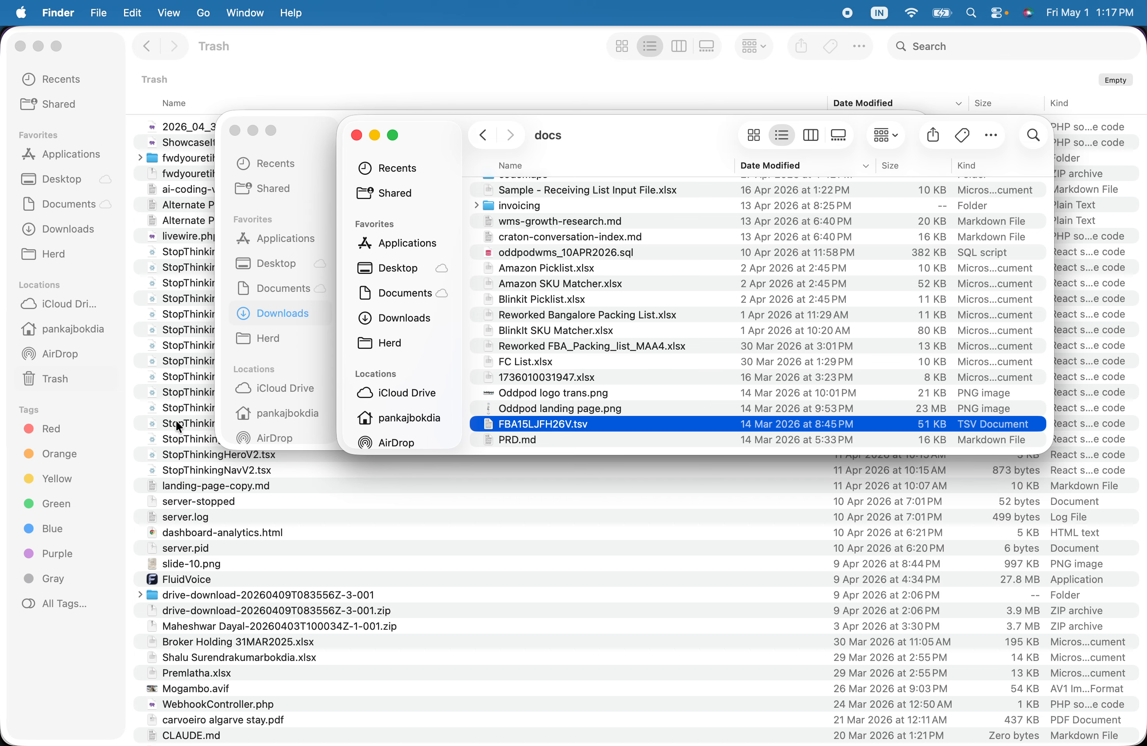
scroll(557, 327, "down", 1)
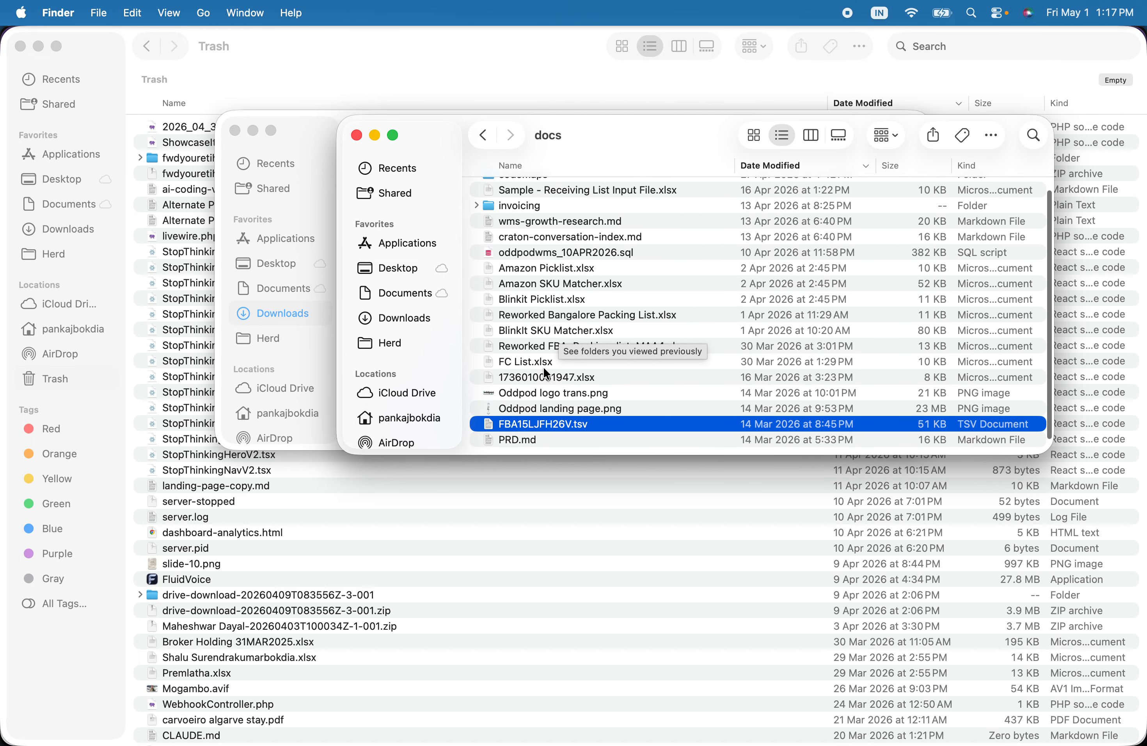
left_click(543, 367)
key("space")
key("space")
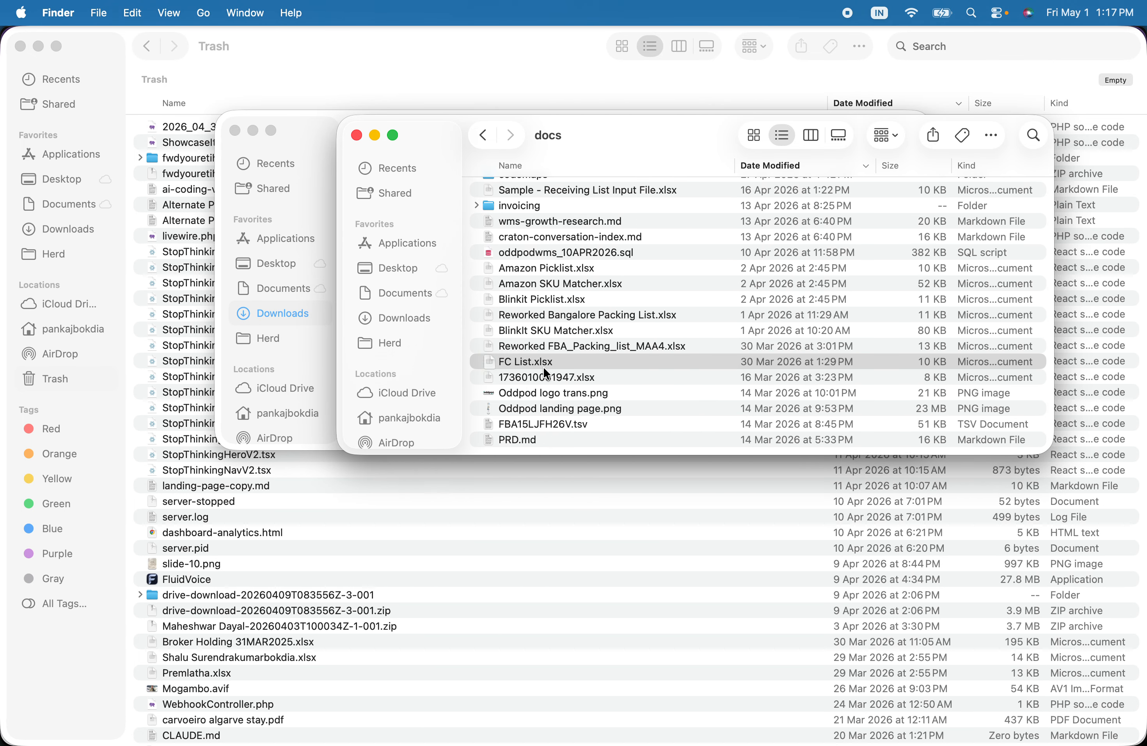
scroll(543, 367, "down", 1)
scroll(543, 367, "up", 1)
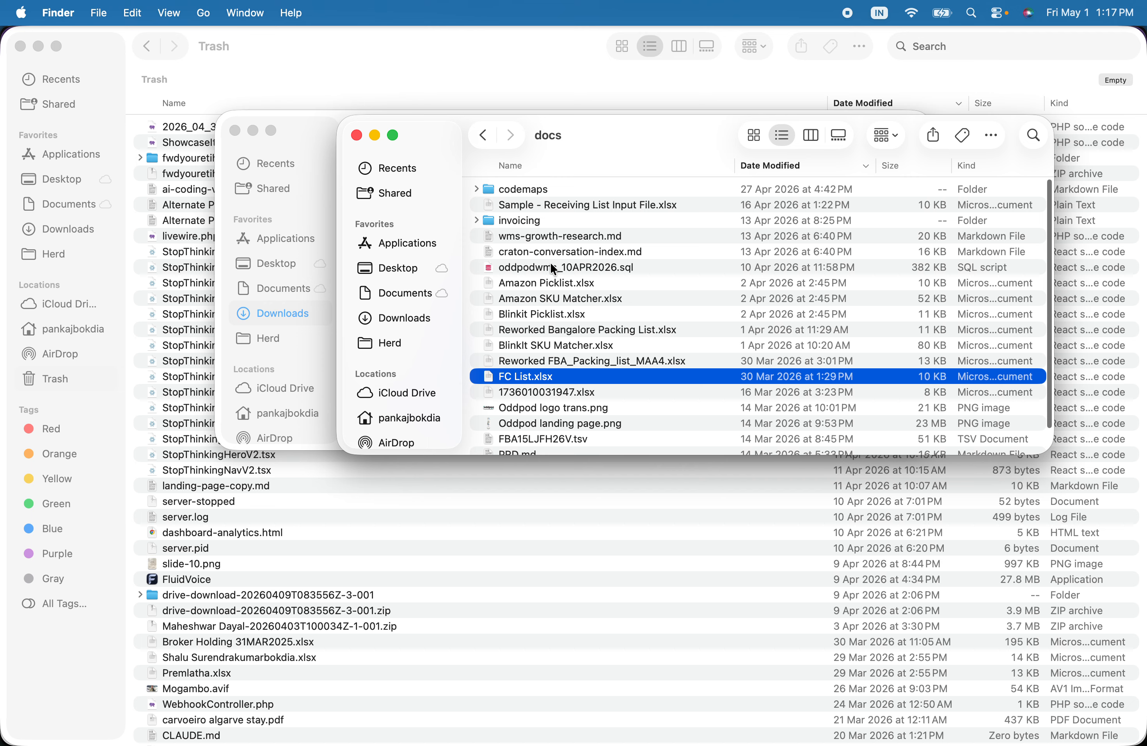
left_click(573, 203)
key("space")
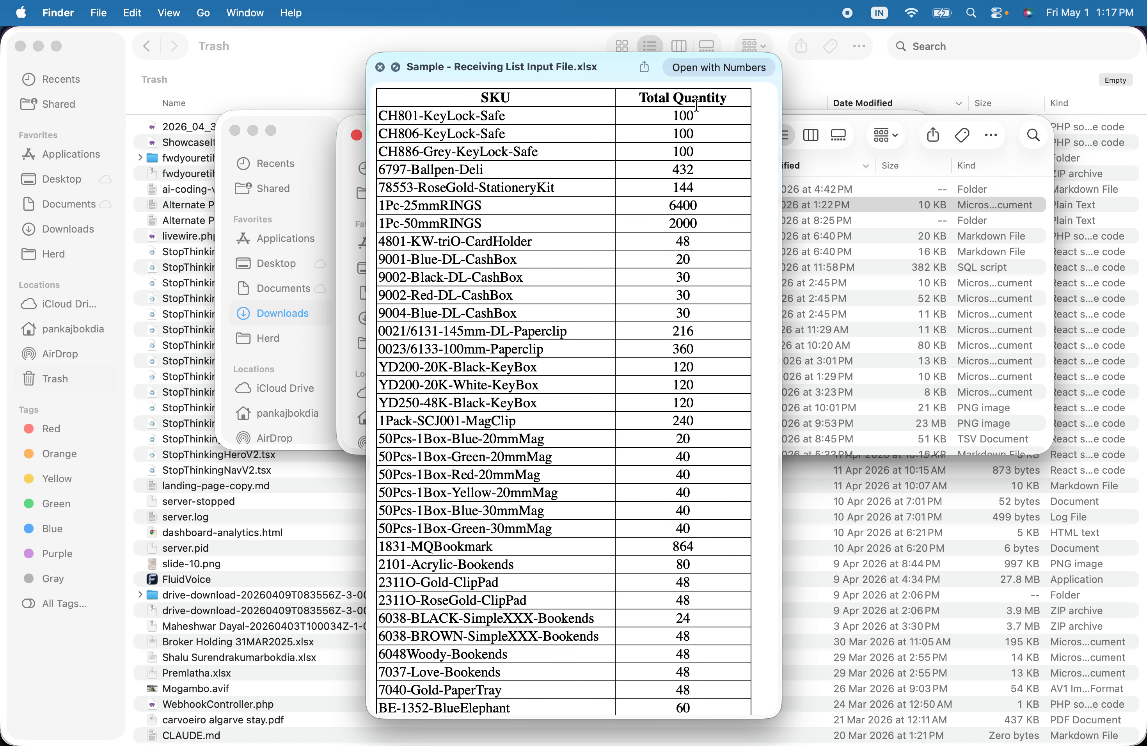
scroll(571, 449, "down", 3)
scroll(570, 450, "up", 3)
key("space")
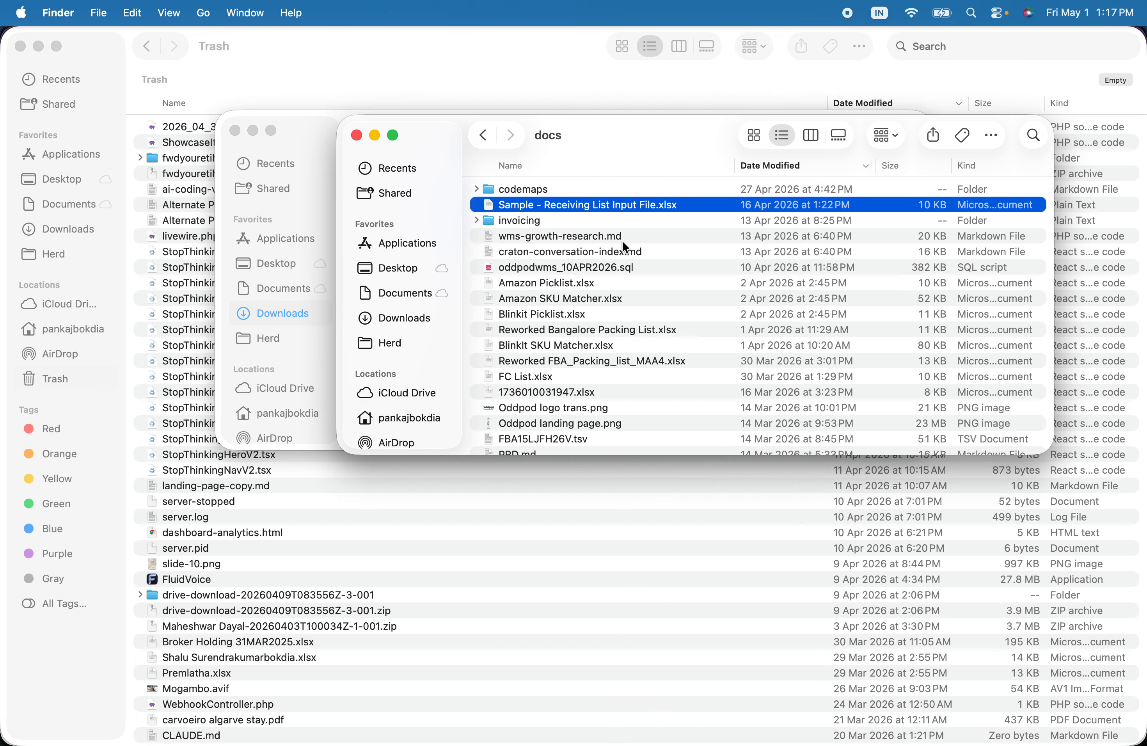
Step: Switch back to Chrome, attach Sample - Receiving List Input File.xlsx as the receiving list and submit it for preview
key("super+Tab")
left_click(167, 422)
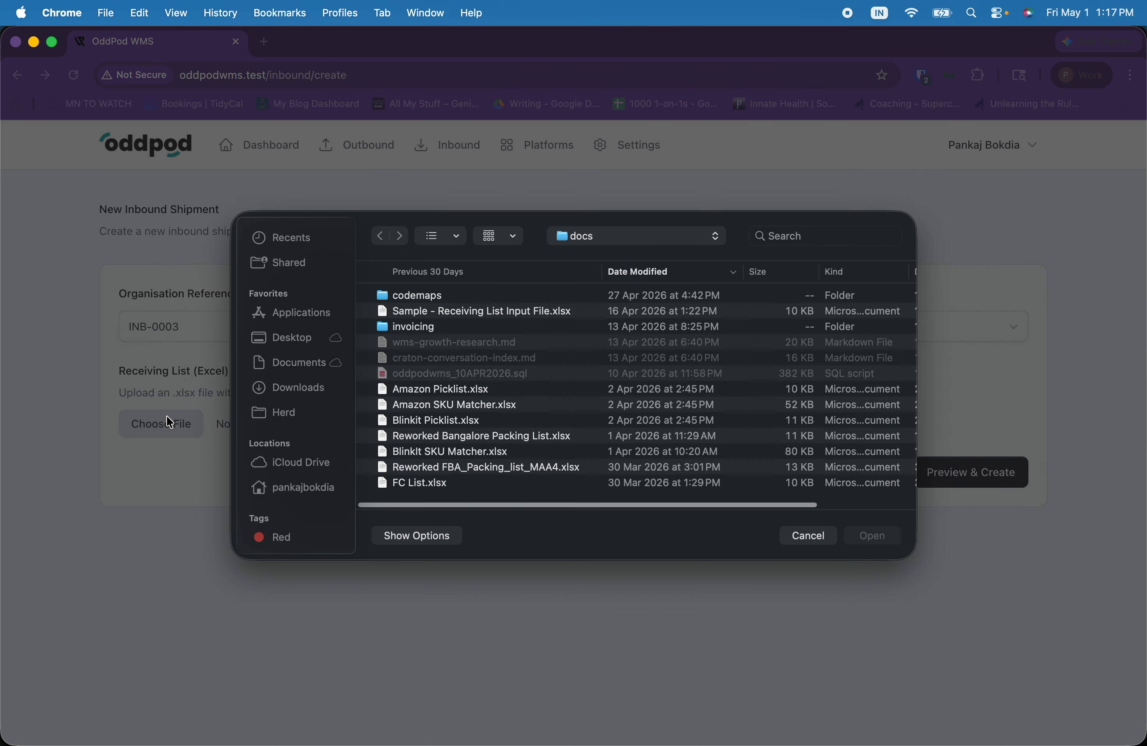
double_click(473, 313)
left_click(982, 474)
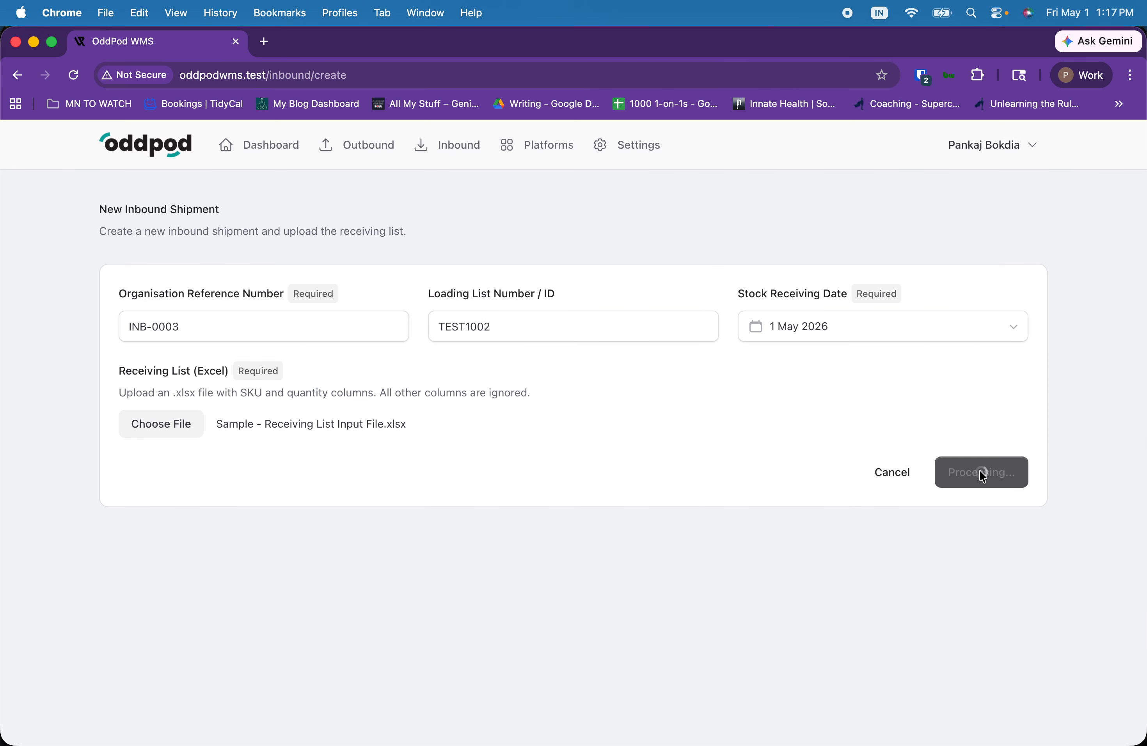
Step: Look through the parsed receiving list items and create the inbound shipment
scroll(577, 428, "down", 10)
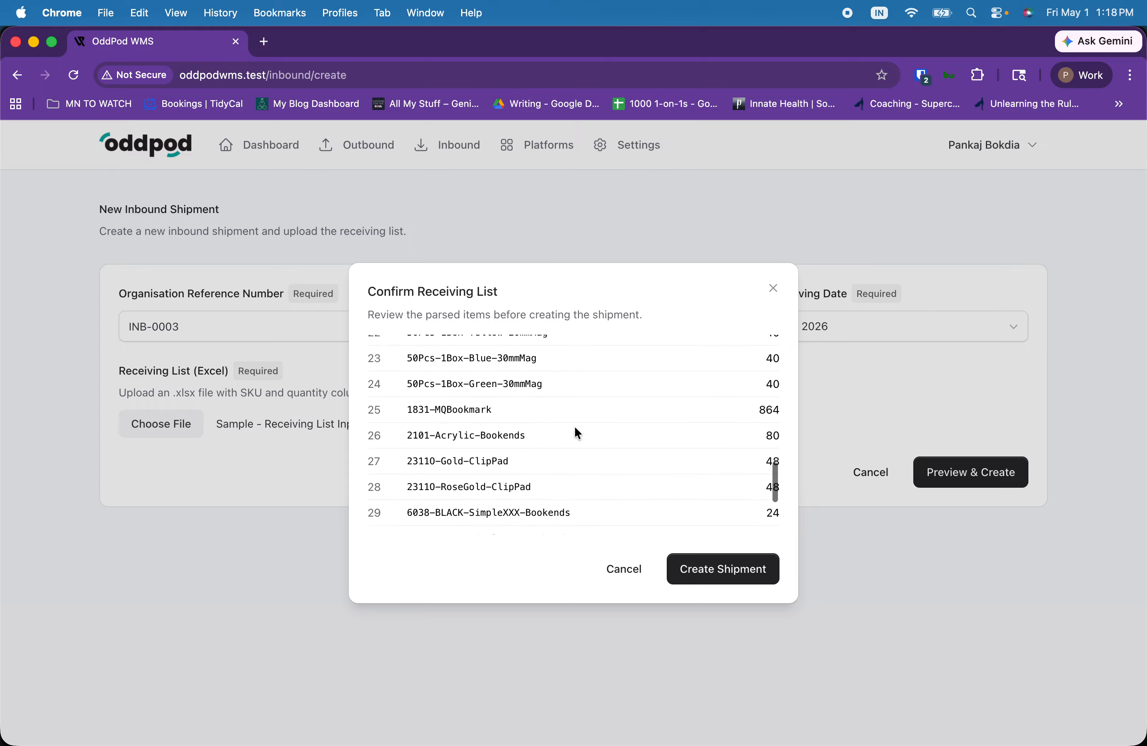
scroll(575, 427, "down", 3)
scroll(574, 430, "up", 15)
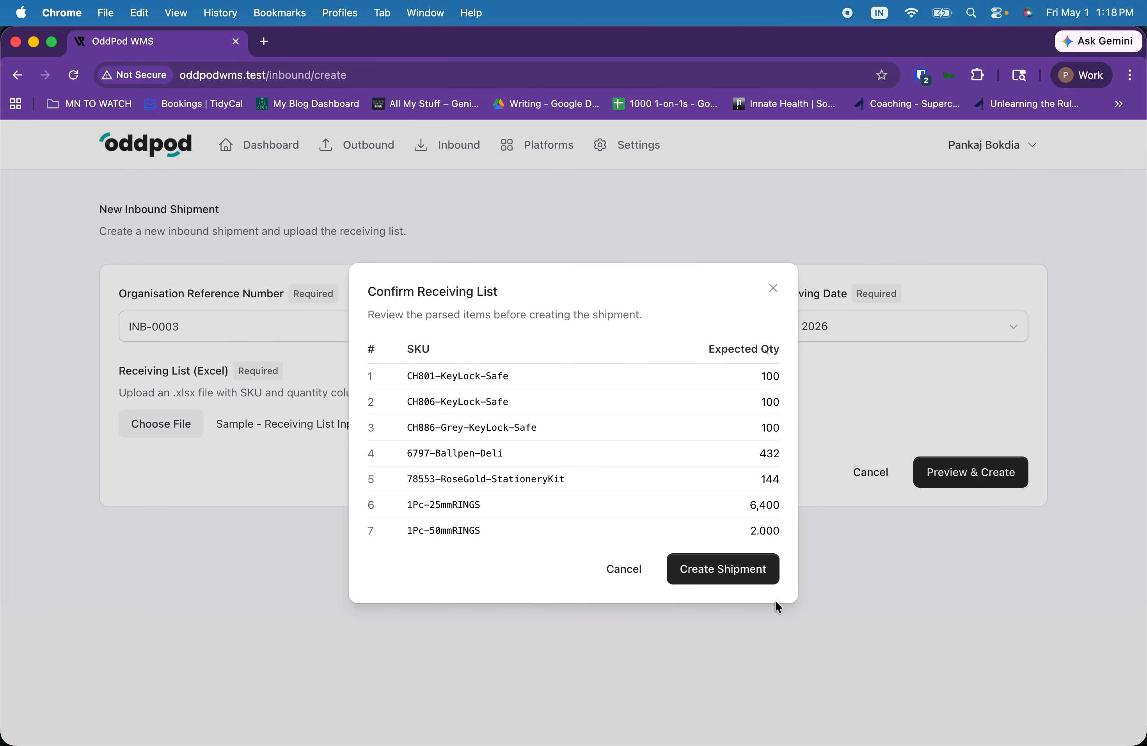
left_click(732, 569)
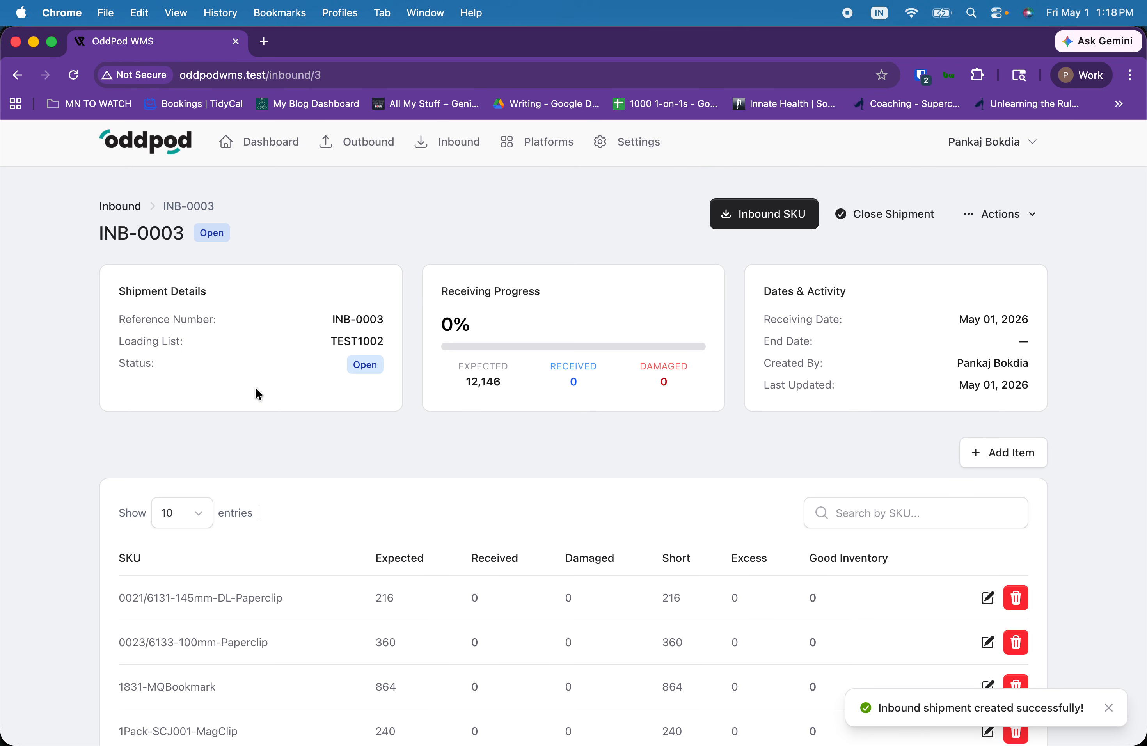
Step: Copy the first item's SKU from the shipment and look up 0021/6131-145mm-DL-Paperclip for inbound receiving
scroll(256, 390, "down", 10)
scroll(257, 391, "up", 12)
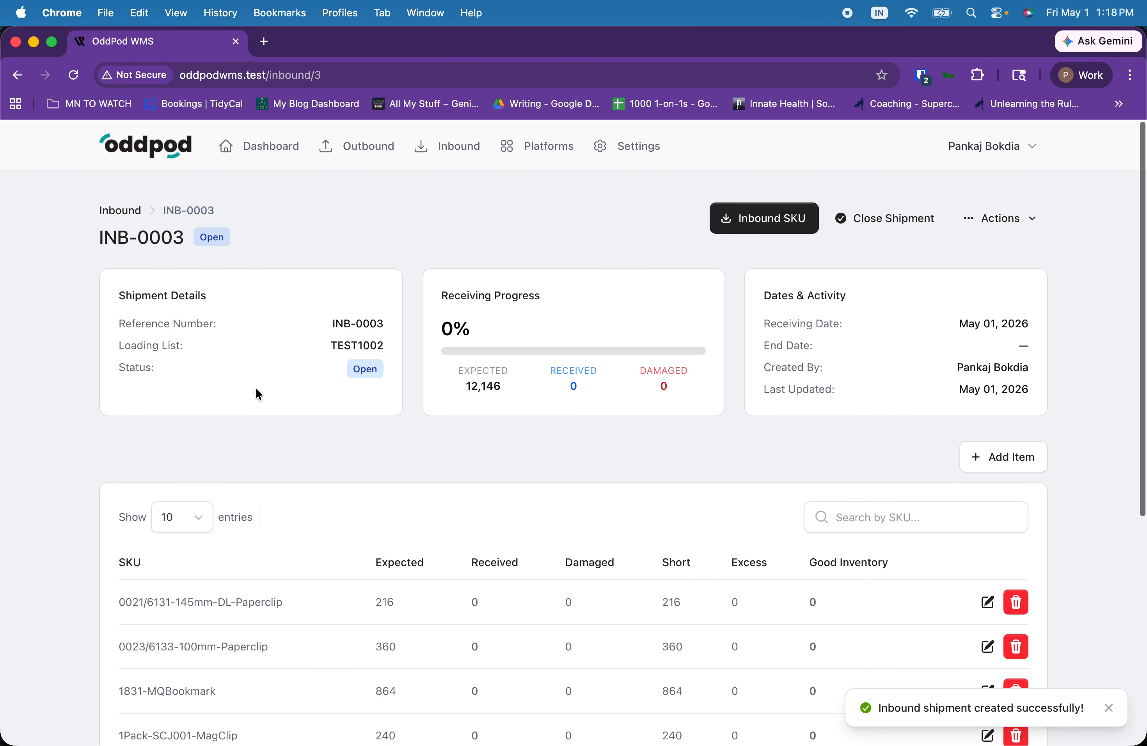
triple_click(202, 601)
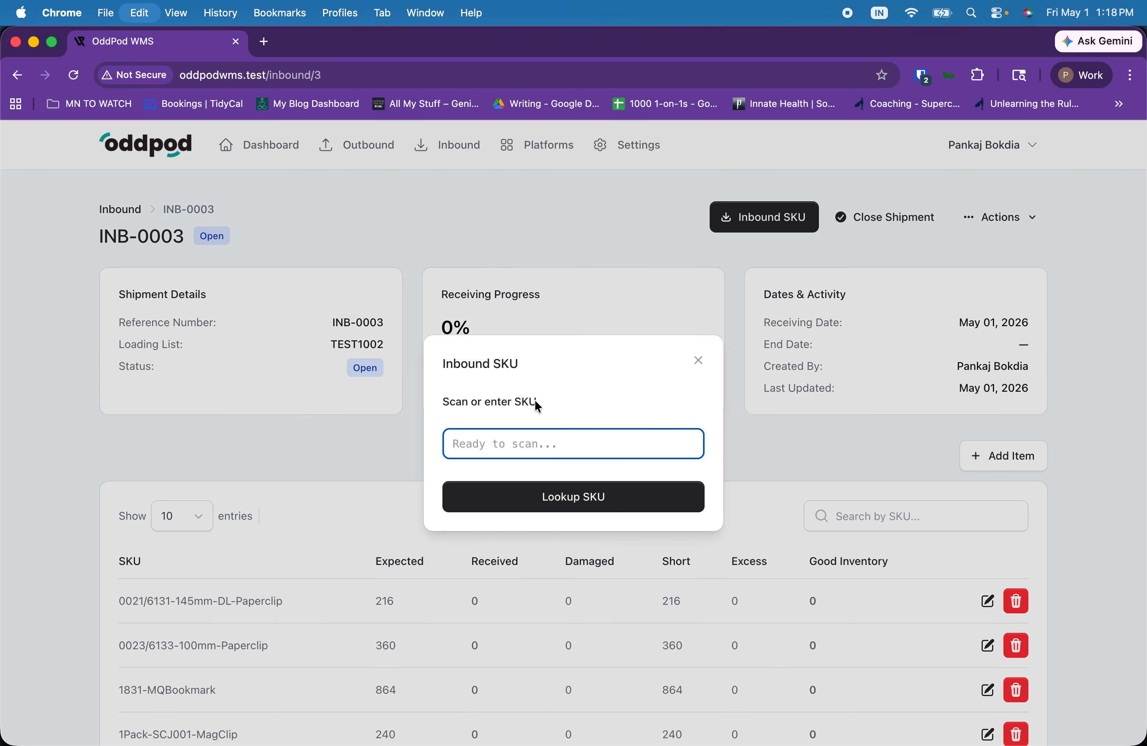
type("0021/6131-145mm-DL-Paperclip")
key("Return")
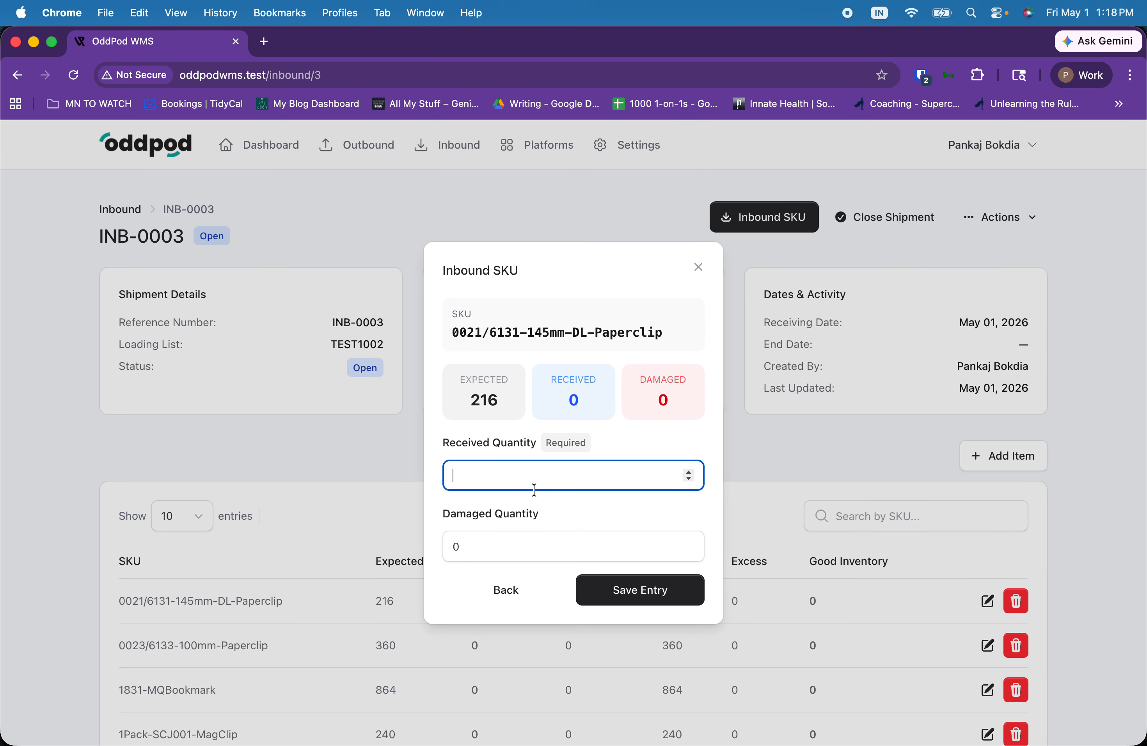
Step: Record 100 received and 2 damaged units for 0021/6131-145mm-DL-Paperclip and save the receiving entry
type("100")
left_click(511, 542)
key("super+a")
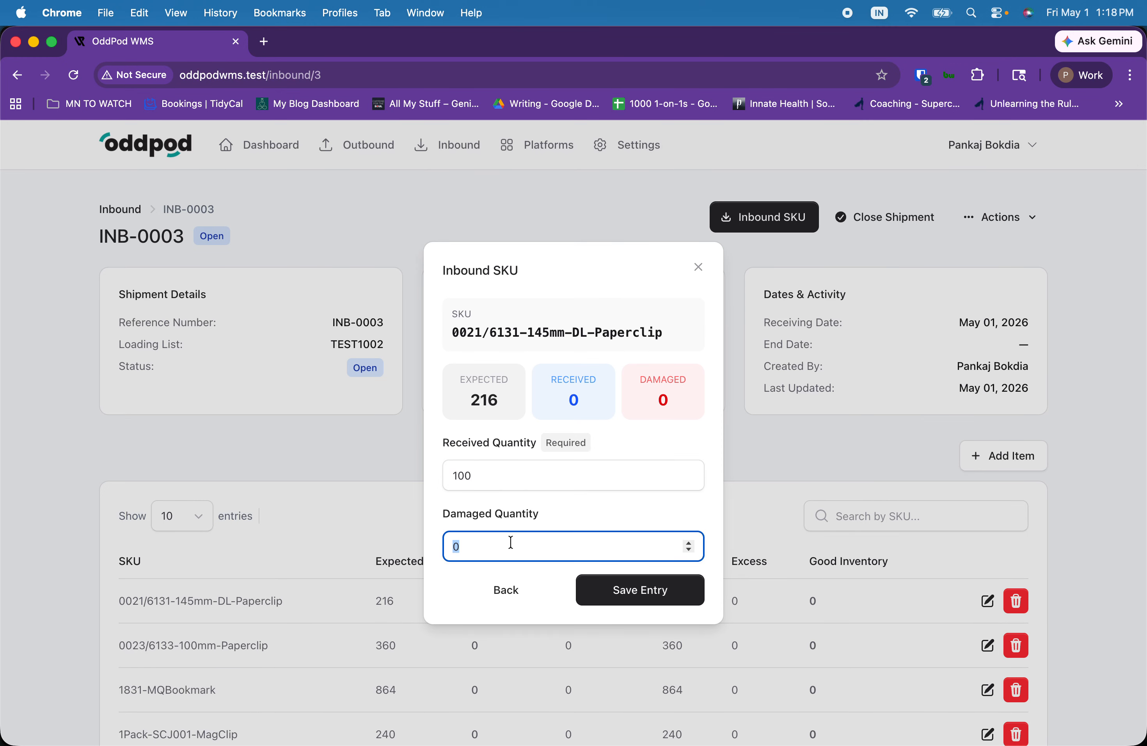
type("2")
left_click(634, 606)
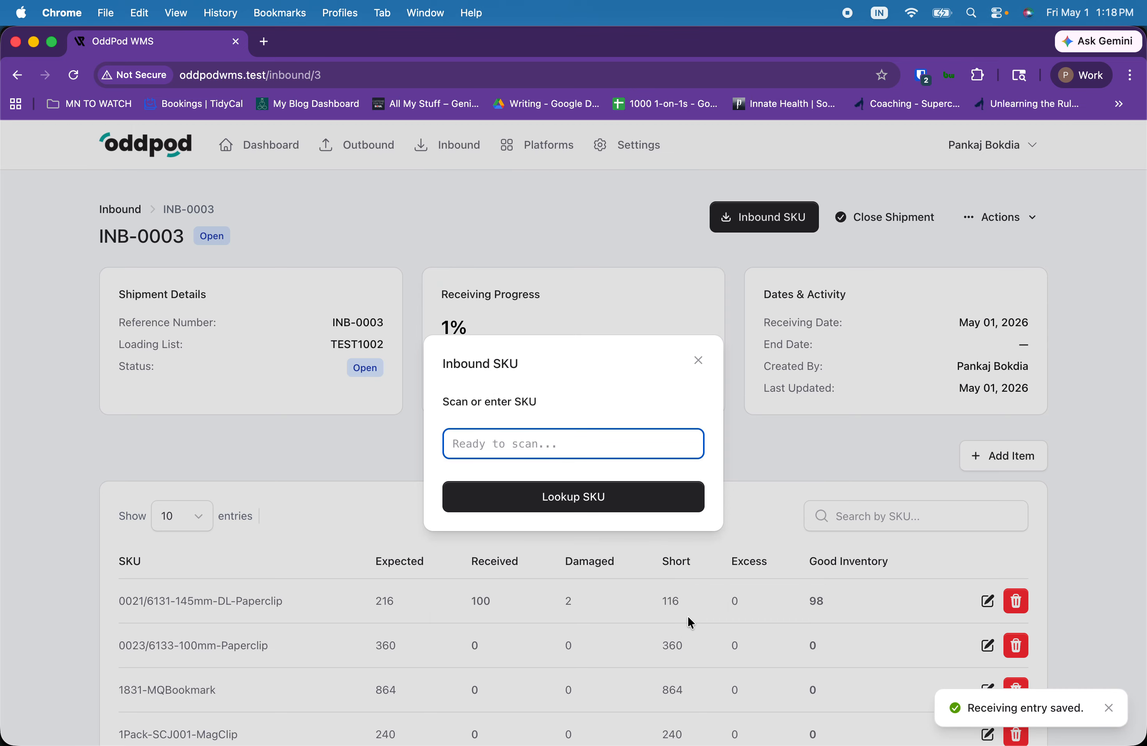
Step: Look up 0021/6131-145mm-DL-Paperclip again, save a second entry with 116 received and 5 damaged units, and close the inbound form
type("0021/6131-145mm-DL-Paperclip")
key("Return")
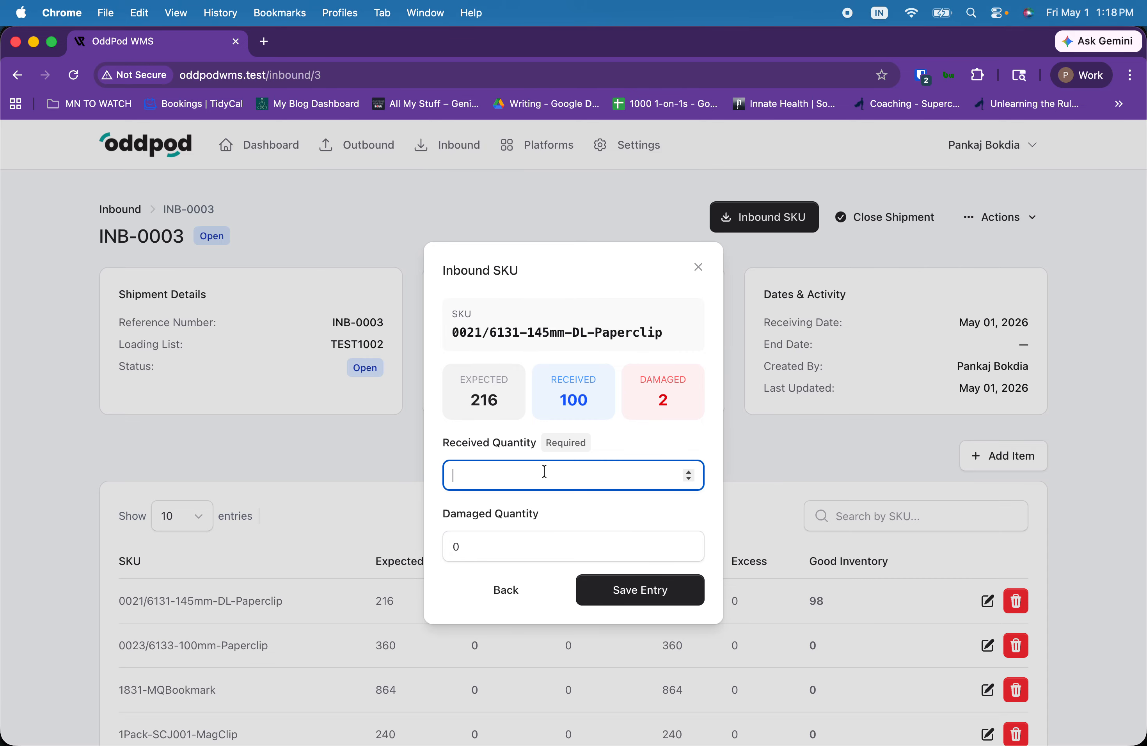
type("116")
left_click(561, 538)
type("5")
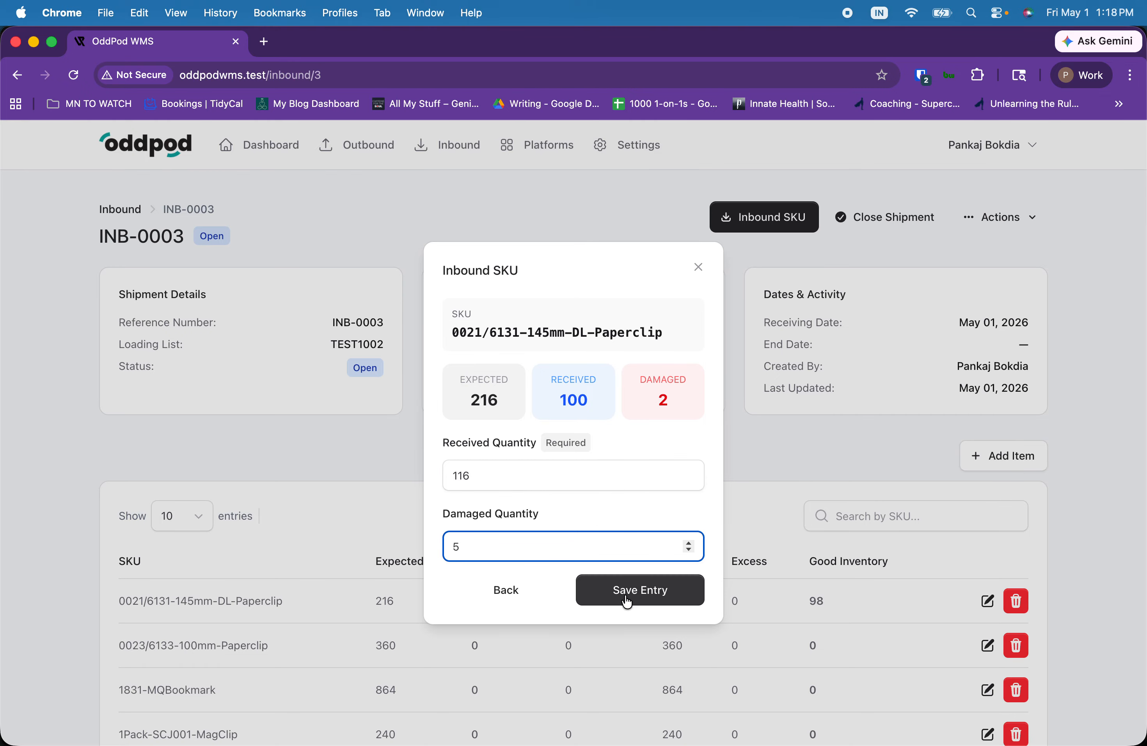
left_click(627, 601)
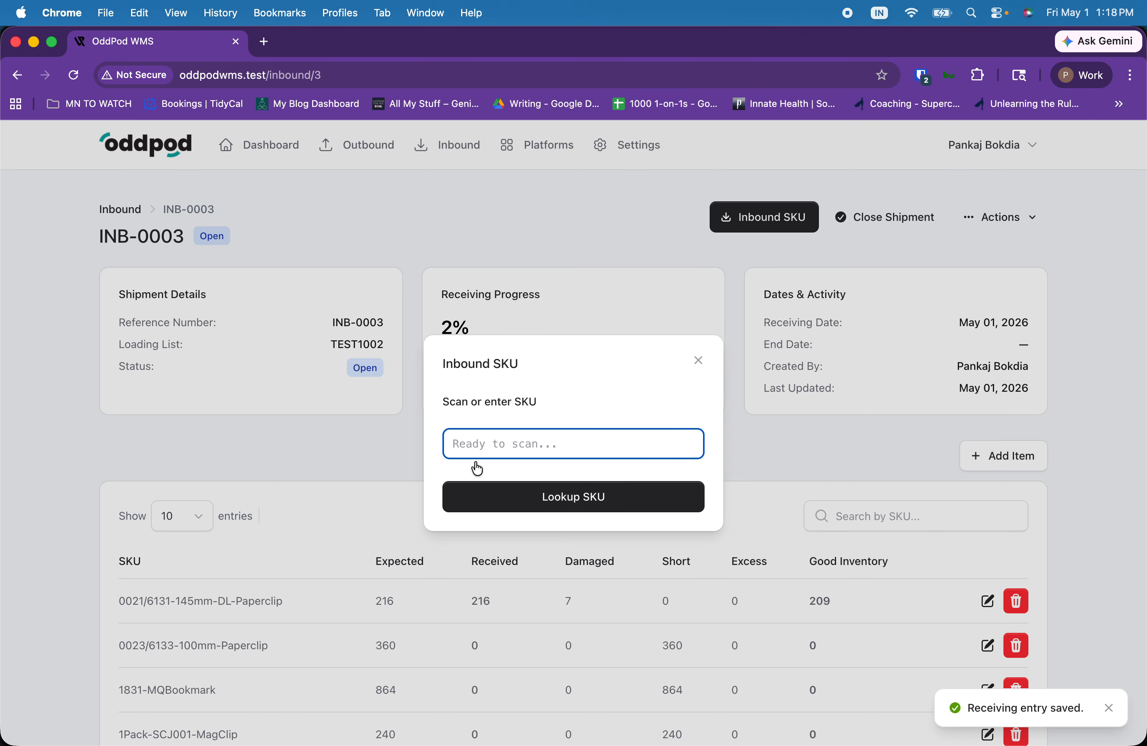
left_click(697, 360)
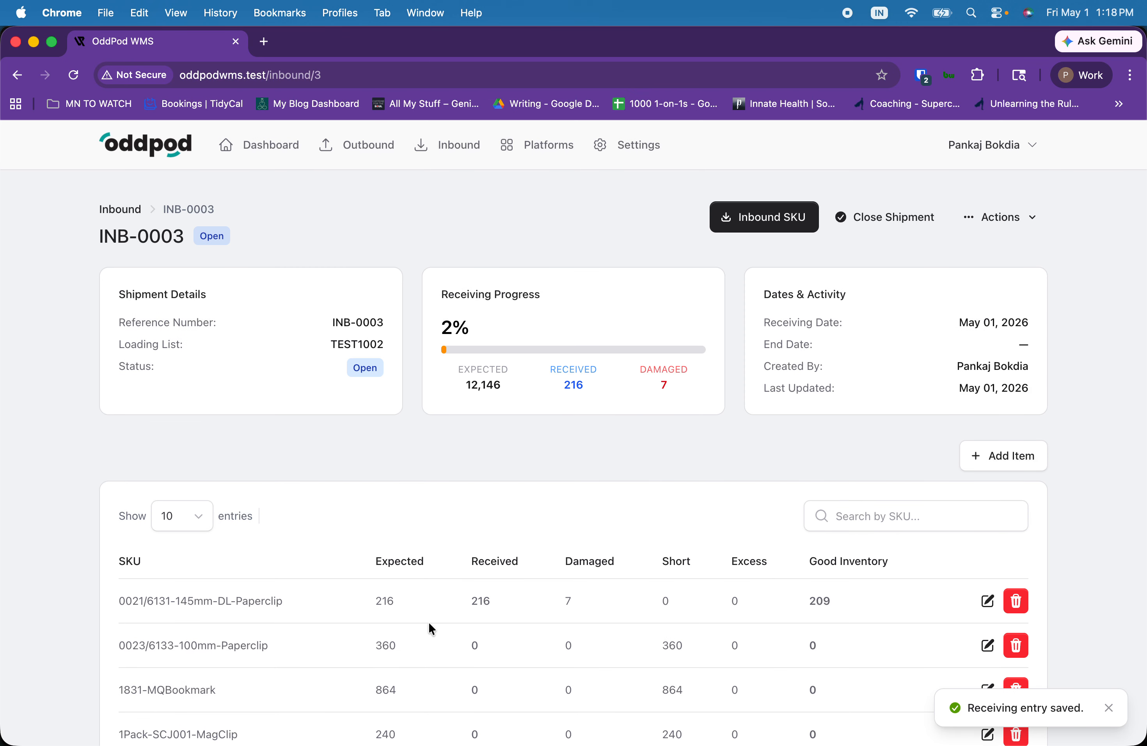
Step: Examine the first item's expected, received, damaged, short, excess and good inventory quantities in the shipment's item list
scroll(430, 625, "down", 2)
left_click_drag(113, 522, 846, 528)
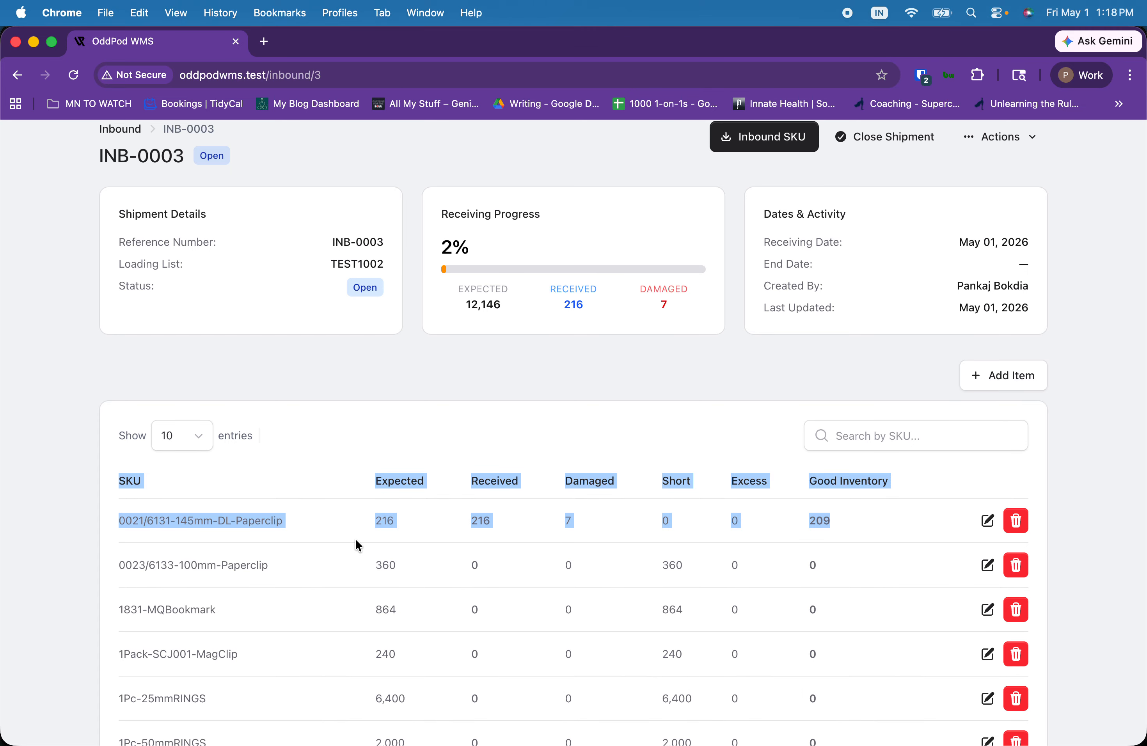
left_click(383, 535)
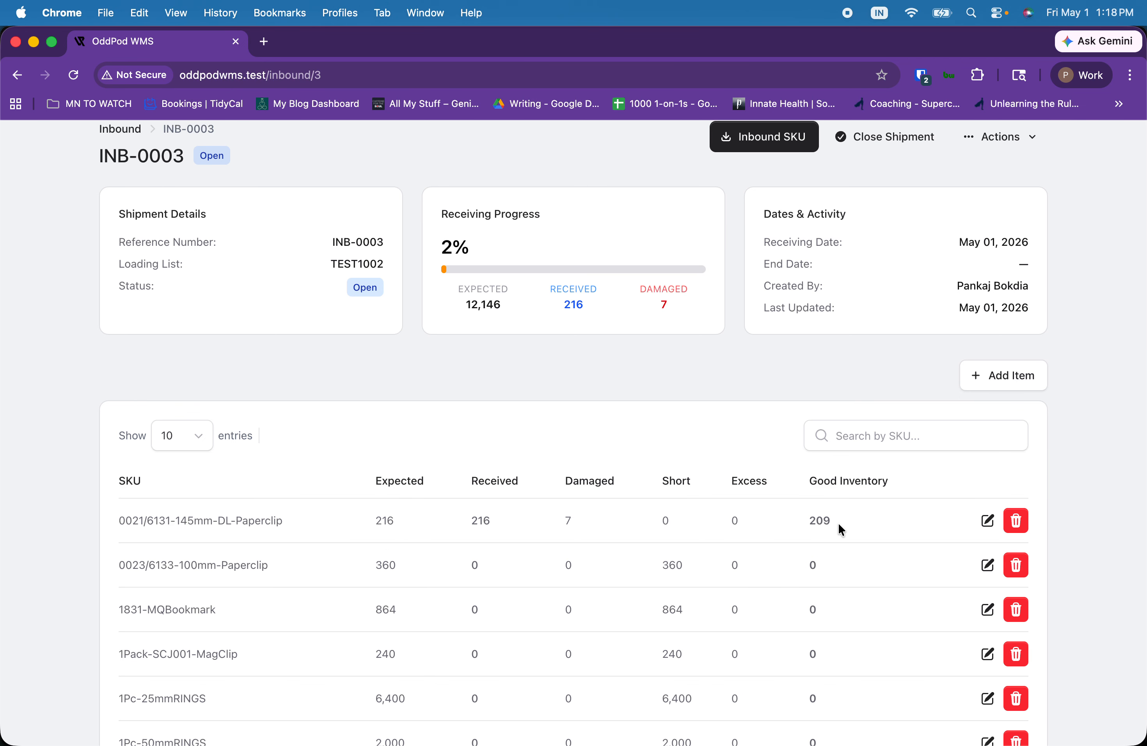
scroll(870, 512, "down", 5)
scroll(871, 512, "up", 7)
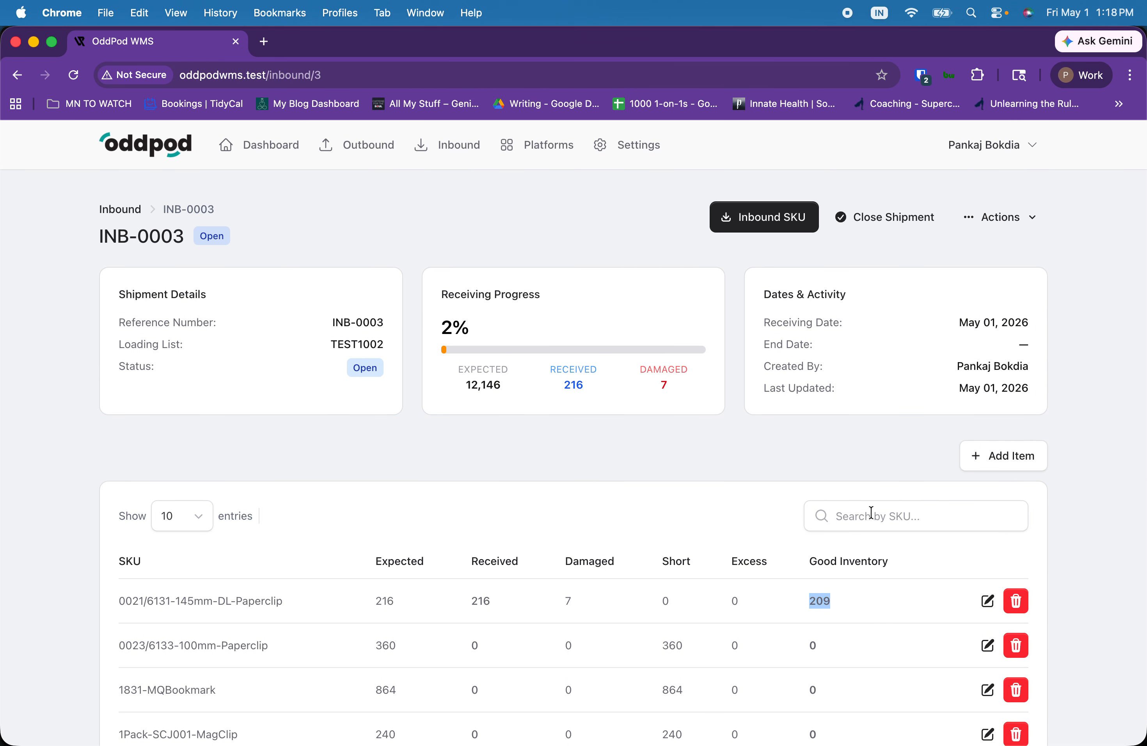
Step: View the shipment's report download formats and its file upload dialog, and close it without uploading anything
left_click(1011, 219)
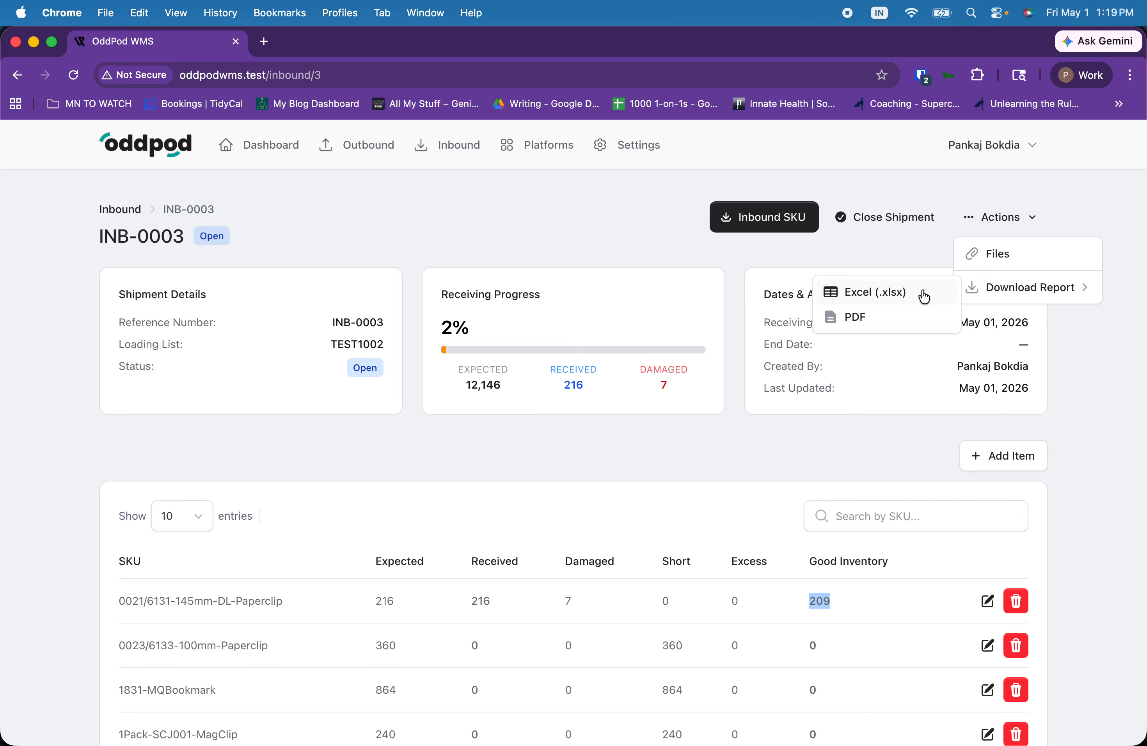
left_click(1020, 266)
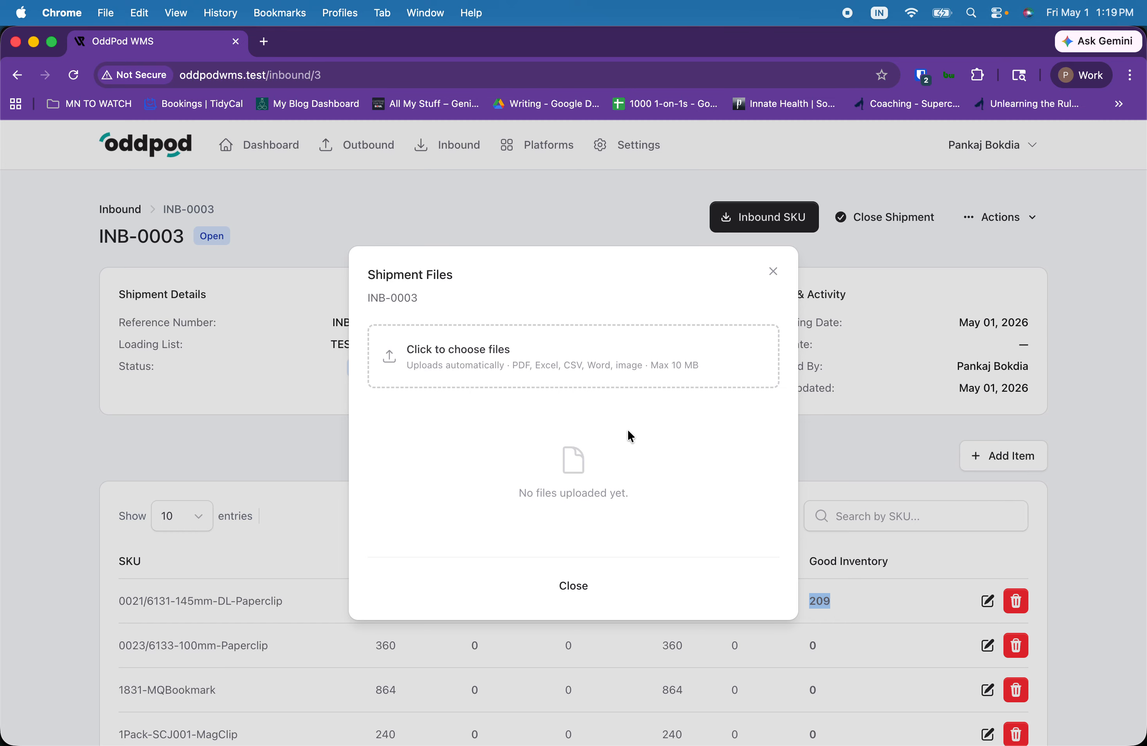
left_click(773, 272)
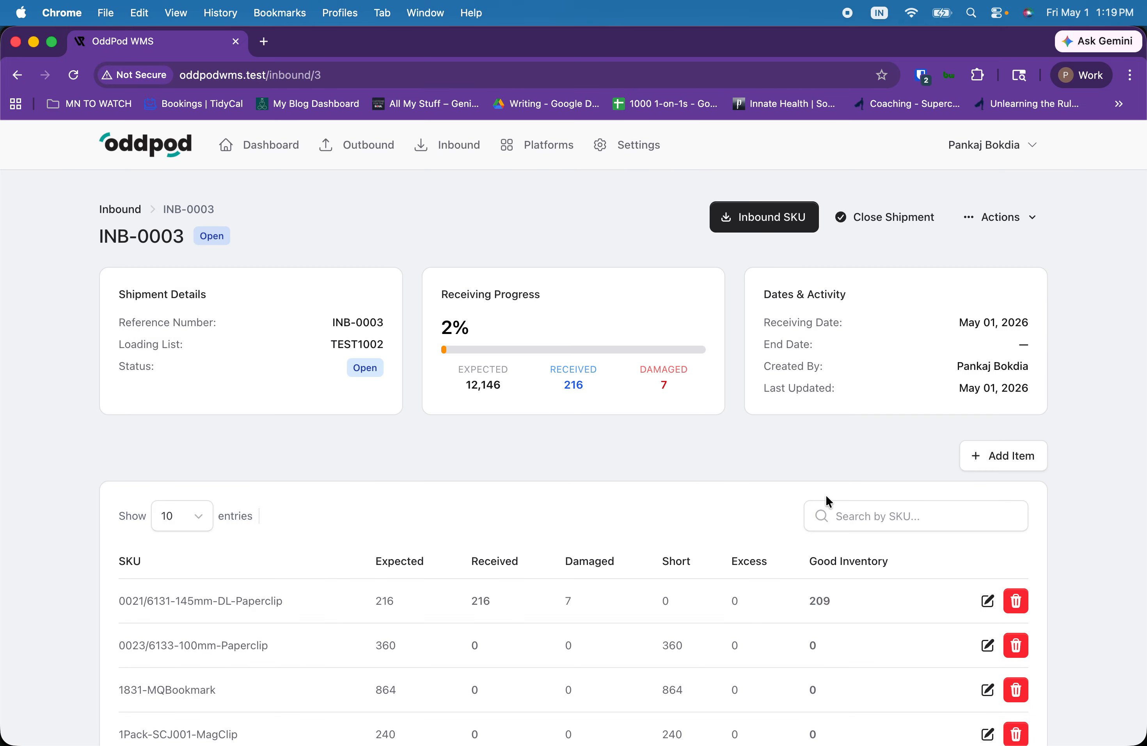
Step: View the edit form for 0023/6133-100mm-Paperclip and the form for adding an item, closing both without changes
scroll(825, 495, "down", 5)
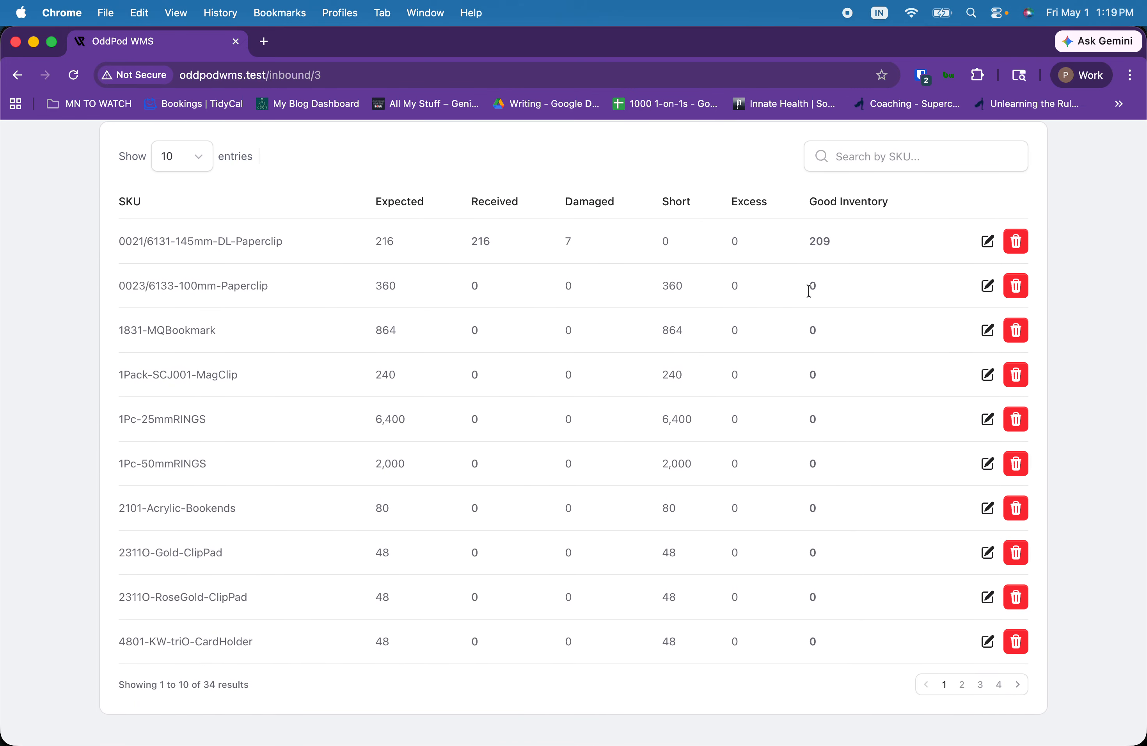
left_click(989, 289)
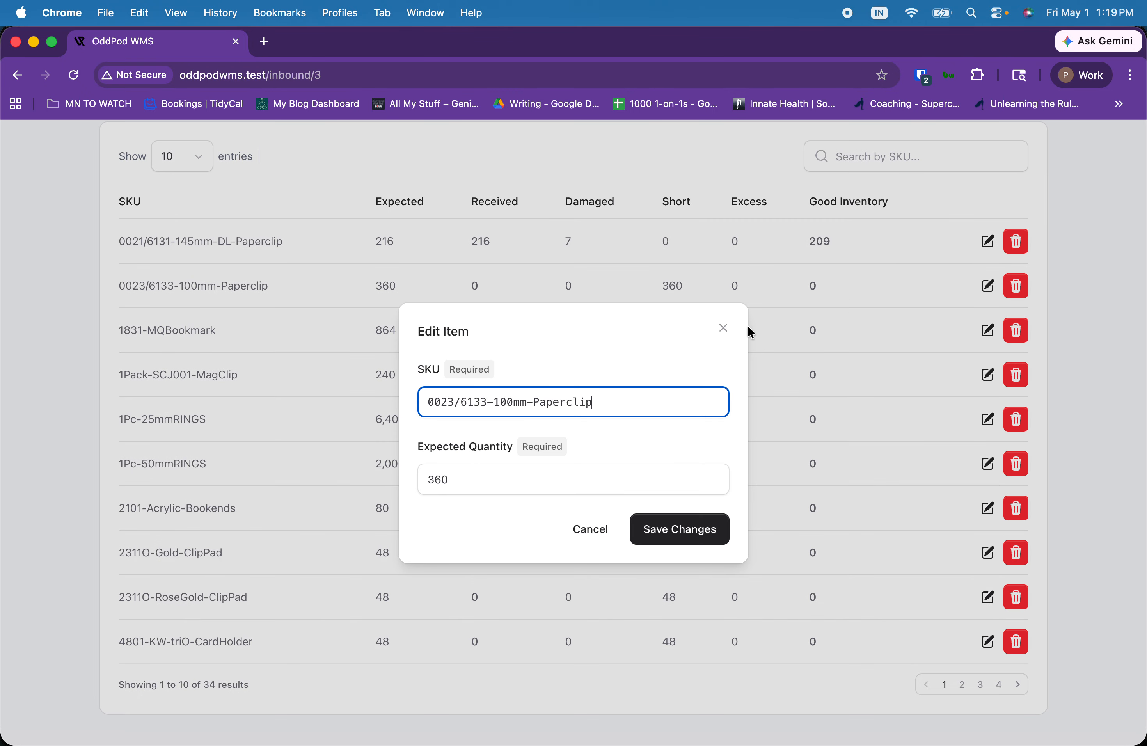
left_click(730, 329)
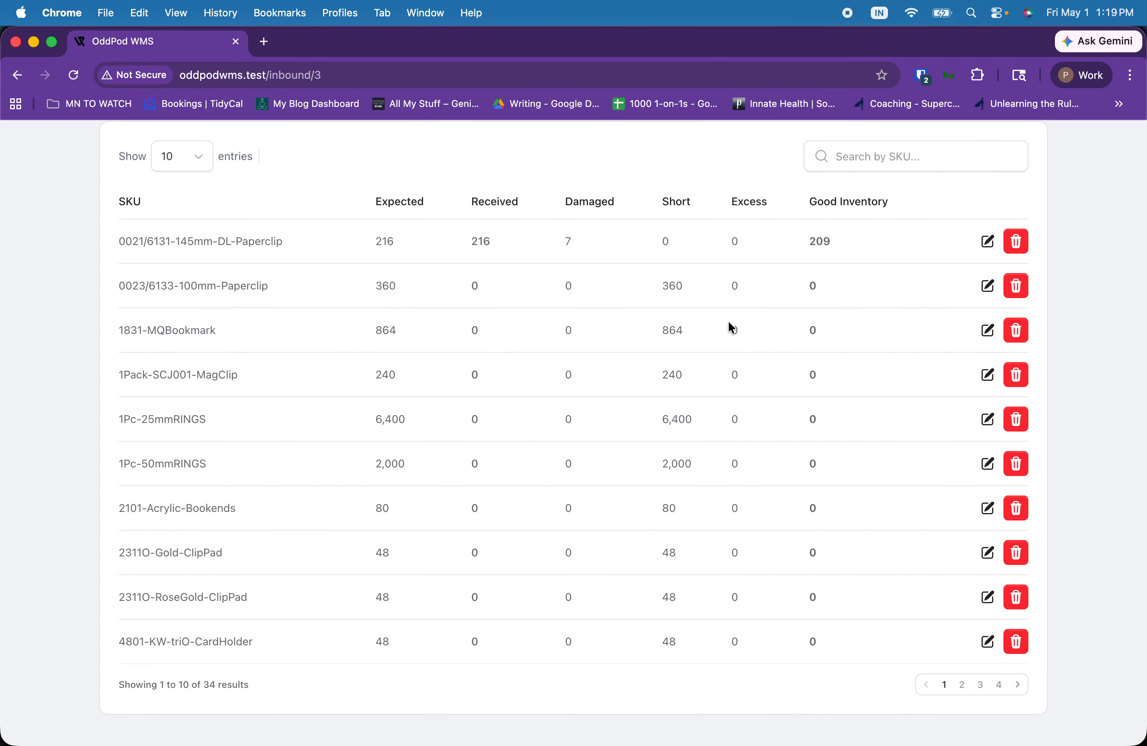
scroll(807, 344, "up", 8)
scroll(808, 345, "down", 3)
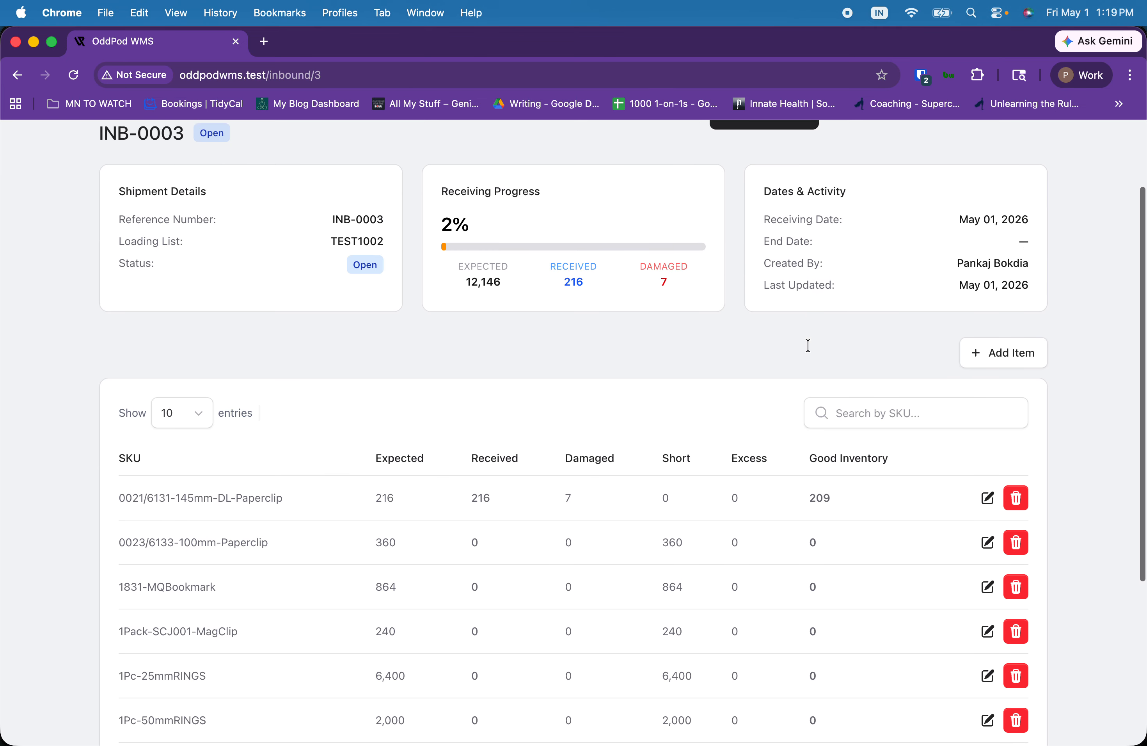
left_click(978, 351)
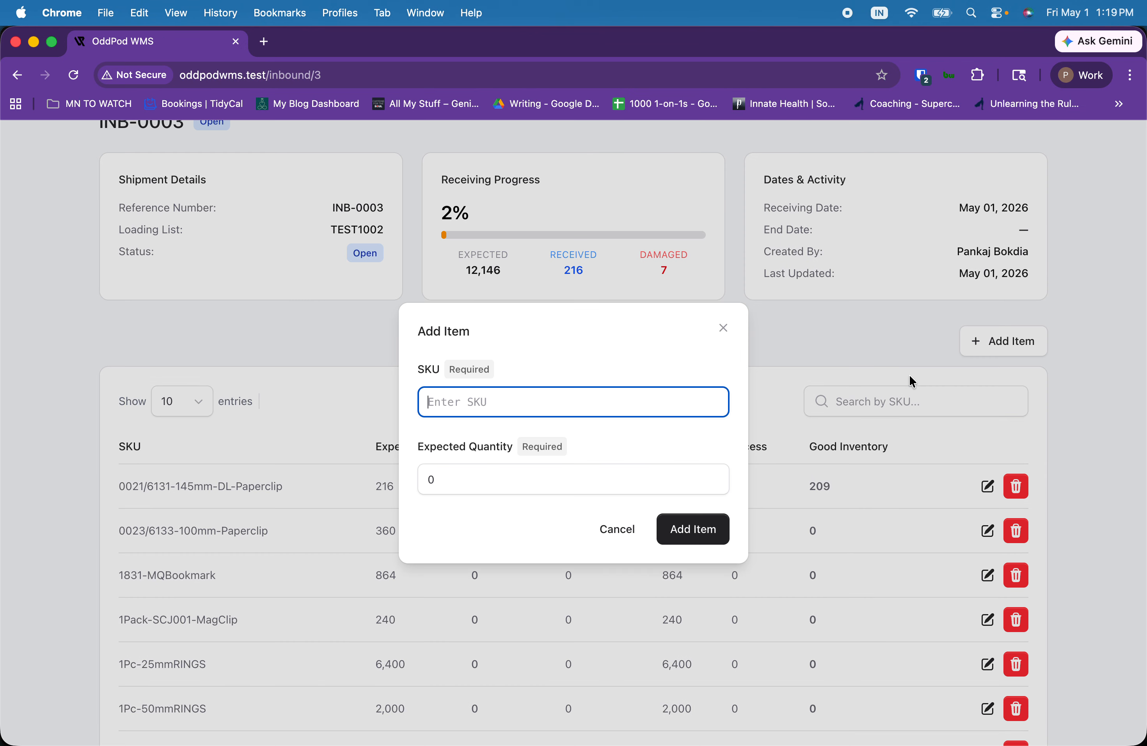
left_click(724, 328)
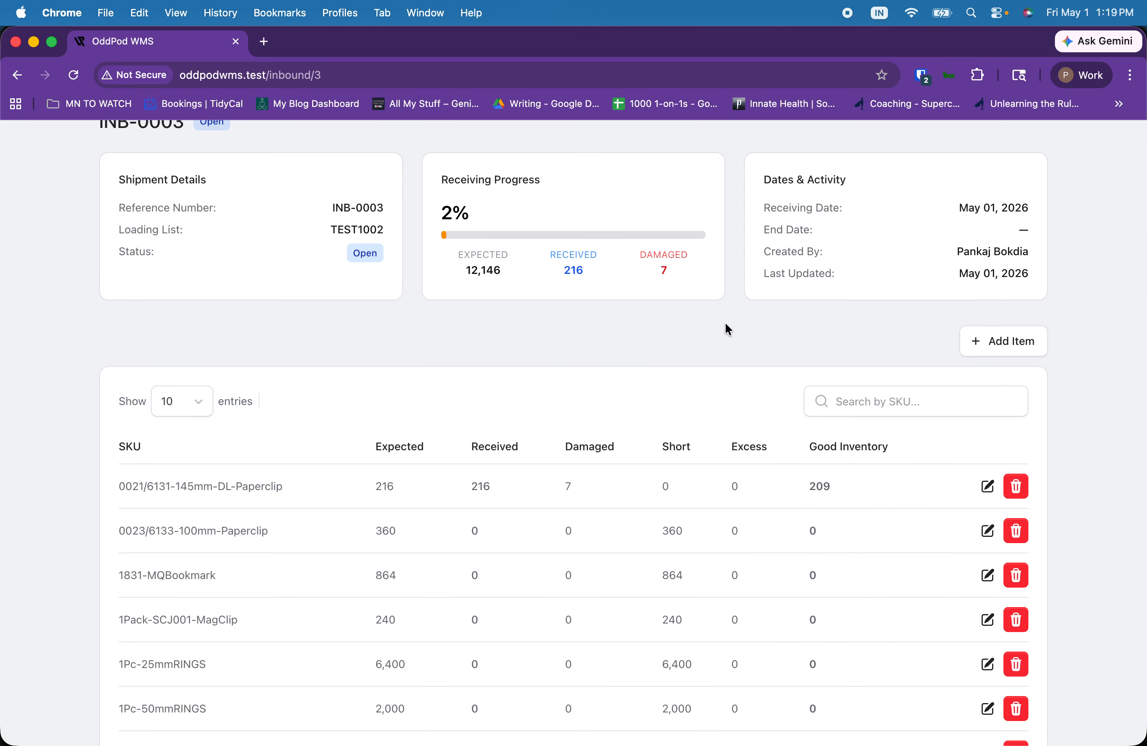
scroll(590, 427, "up", 3)
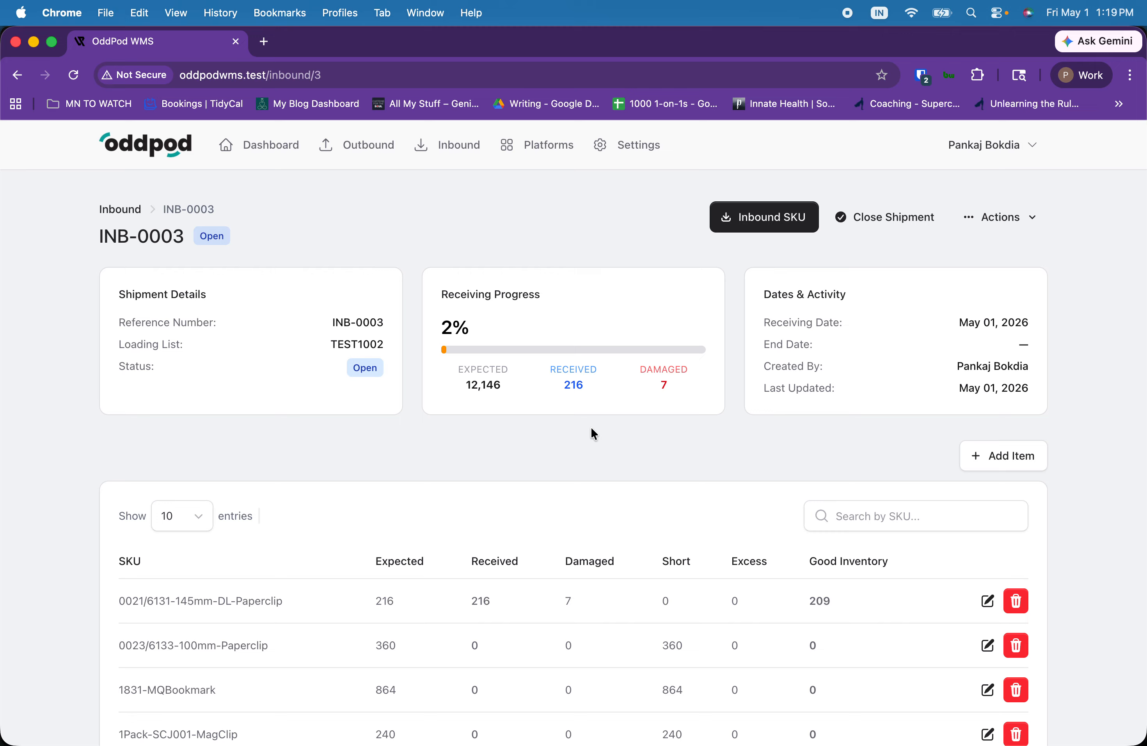
scroll(606, 518, "down", 5)
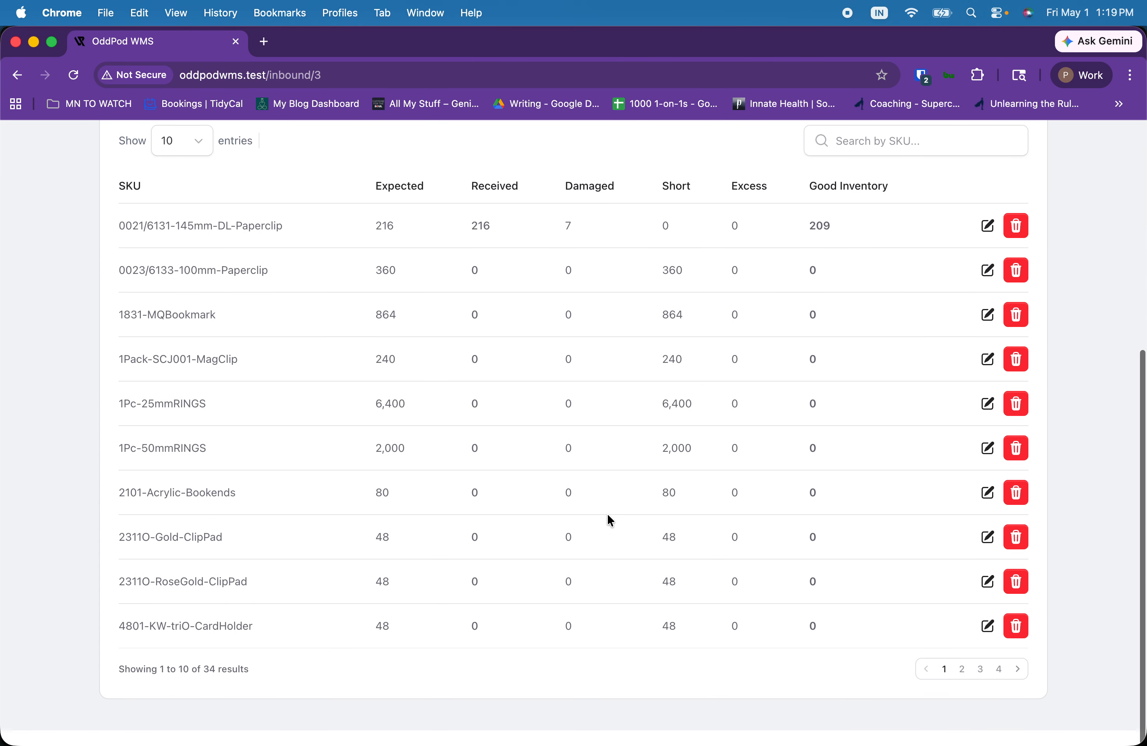
scroll(606, 514, "up", 5)
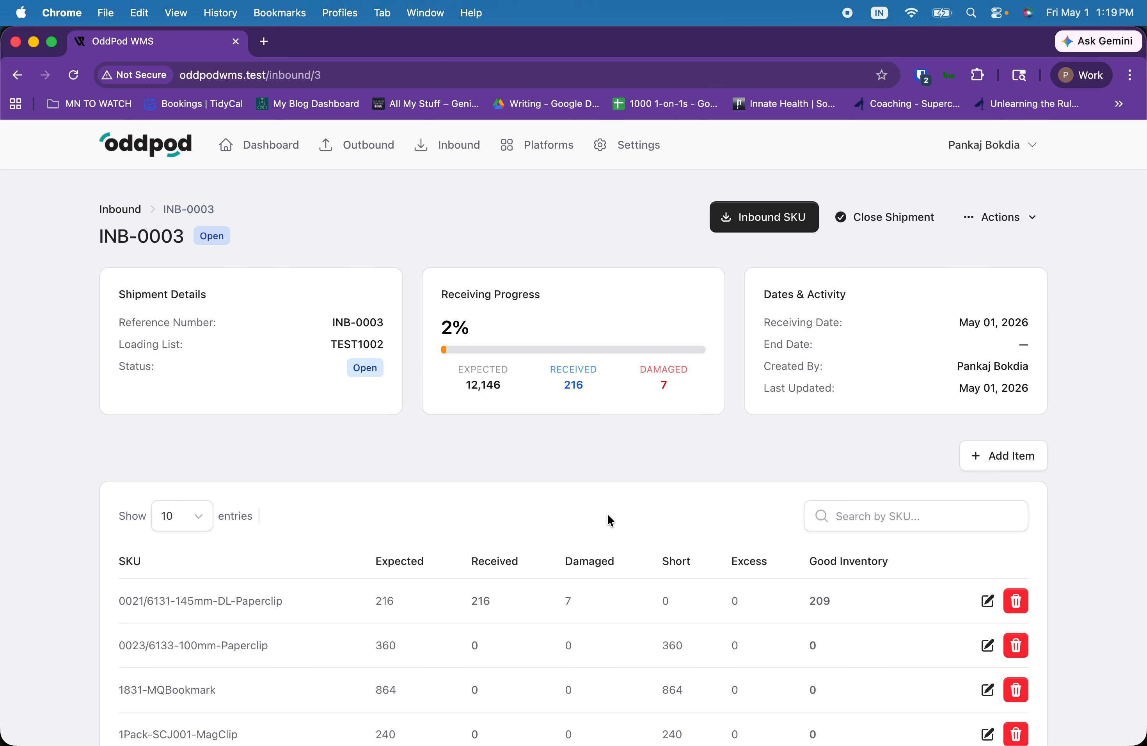
Step: Review the outbound and inbound shipment lists and the dashboard's recent shipments, and return to the outbound list
left_click(366, 144)
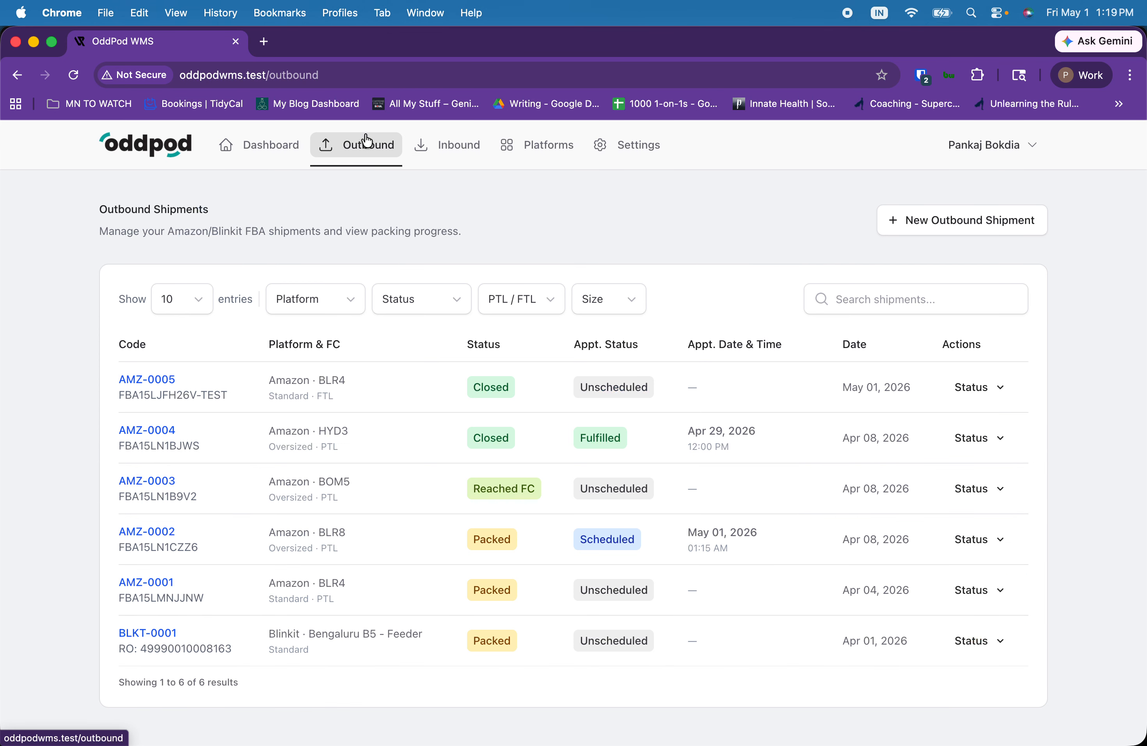
left_click(449, 151)
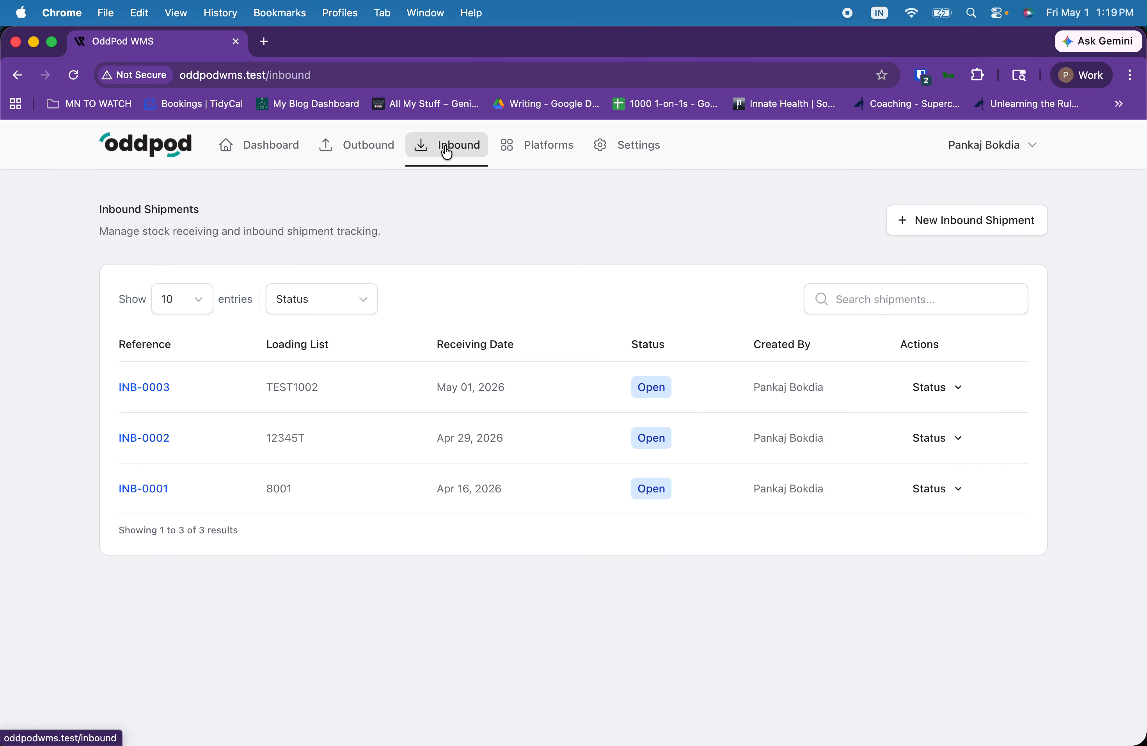
left_click(289, 148)
scroll(411, 536, "down", 5)
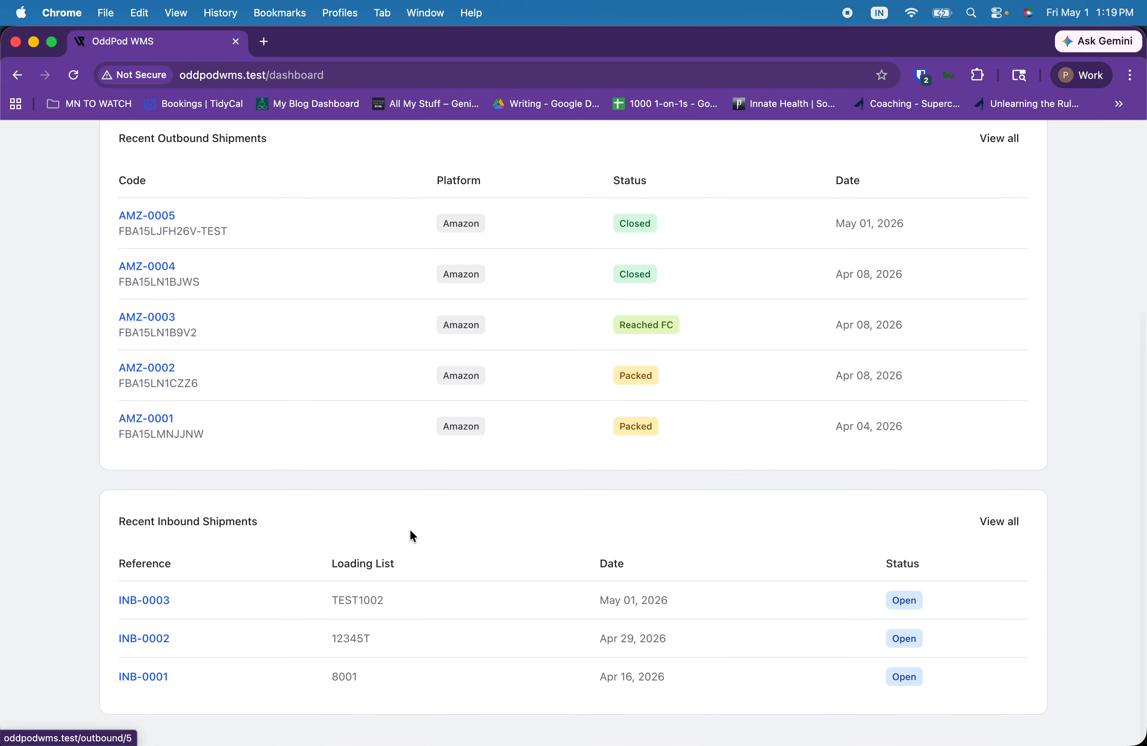
scroll(411, 533, "up", 5)
left_click(365, 146)
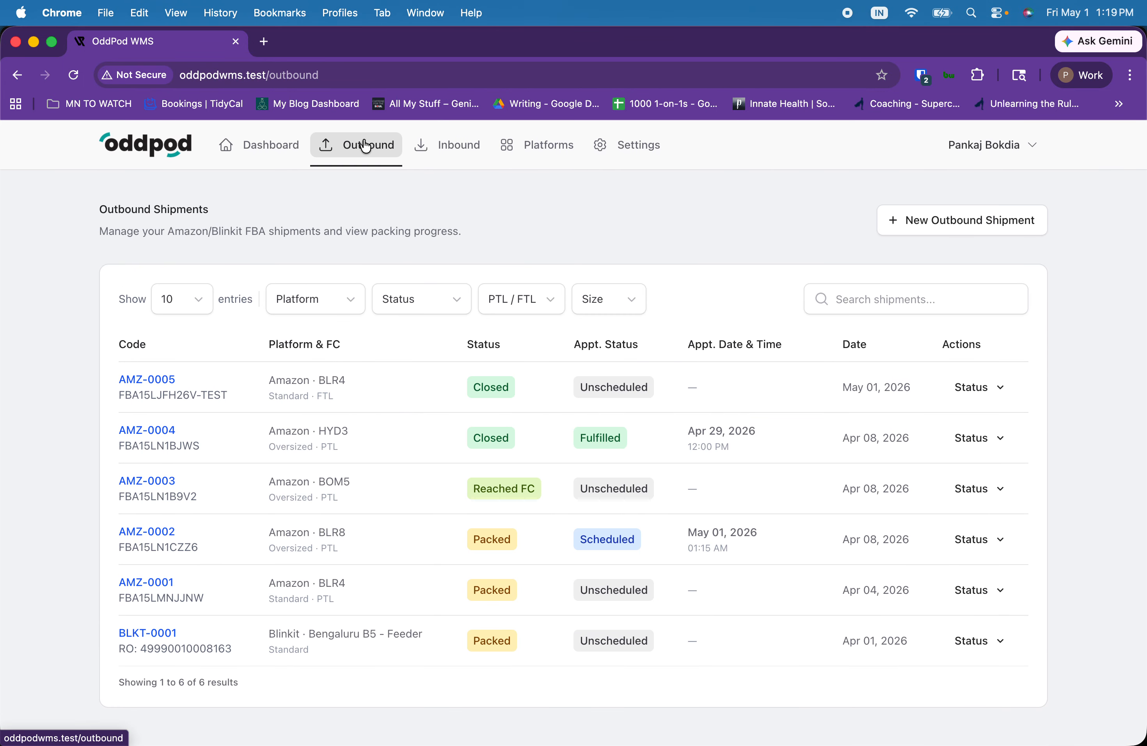